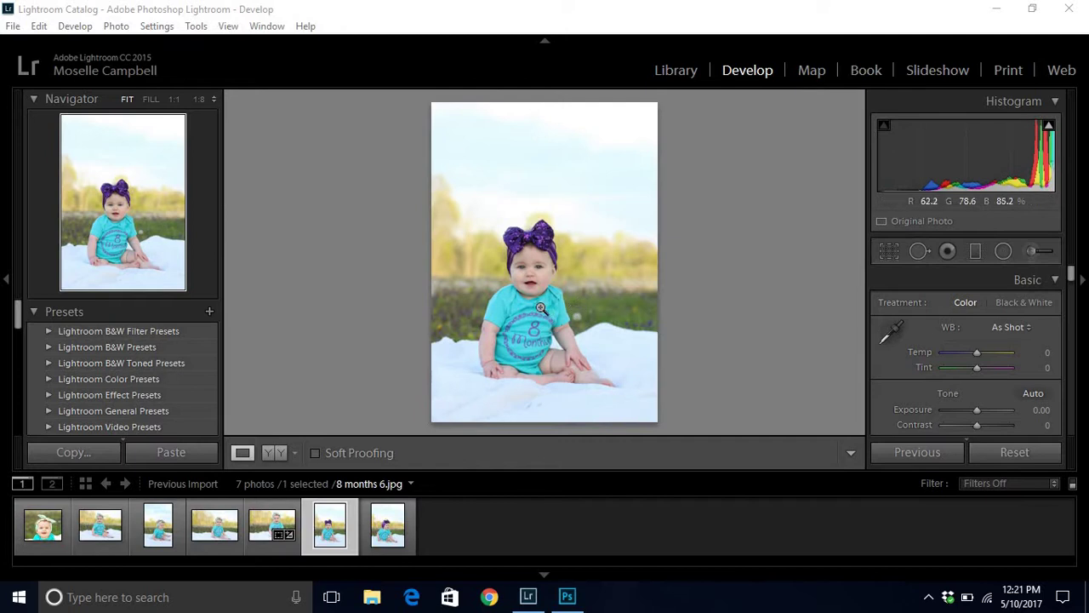
# Inspect the shirt front, neckline and chin at 1:1, and return to the full view of the photo.
pyautogui.click(534, 305)
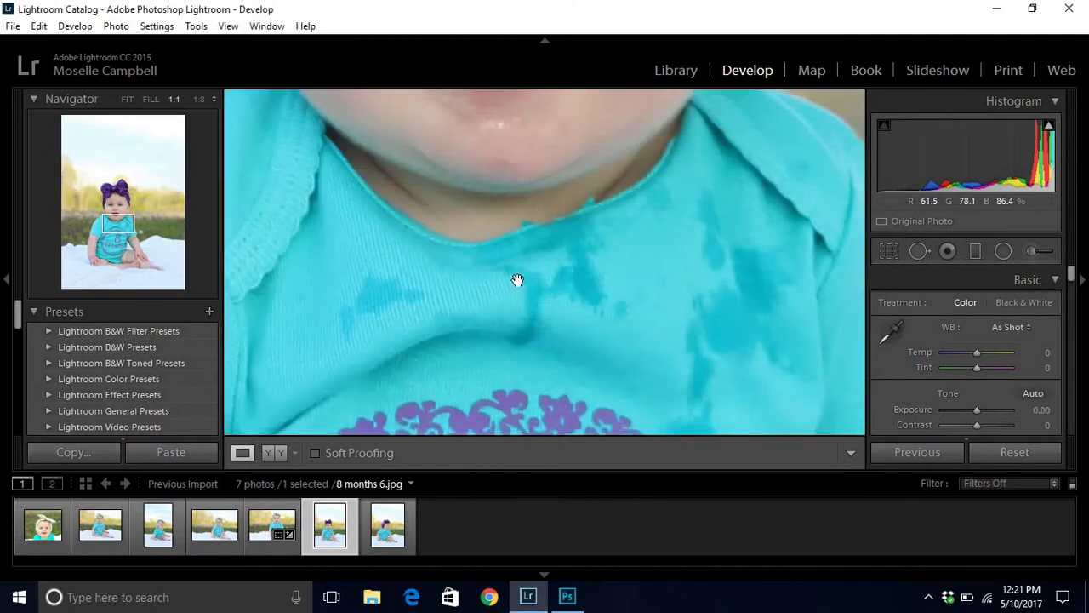
pyautogui.moveTo(572, 284); pyautogui.dragTo(525, 269)
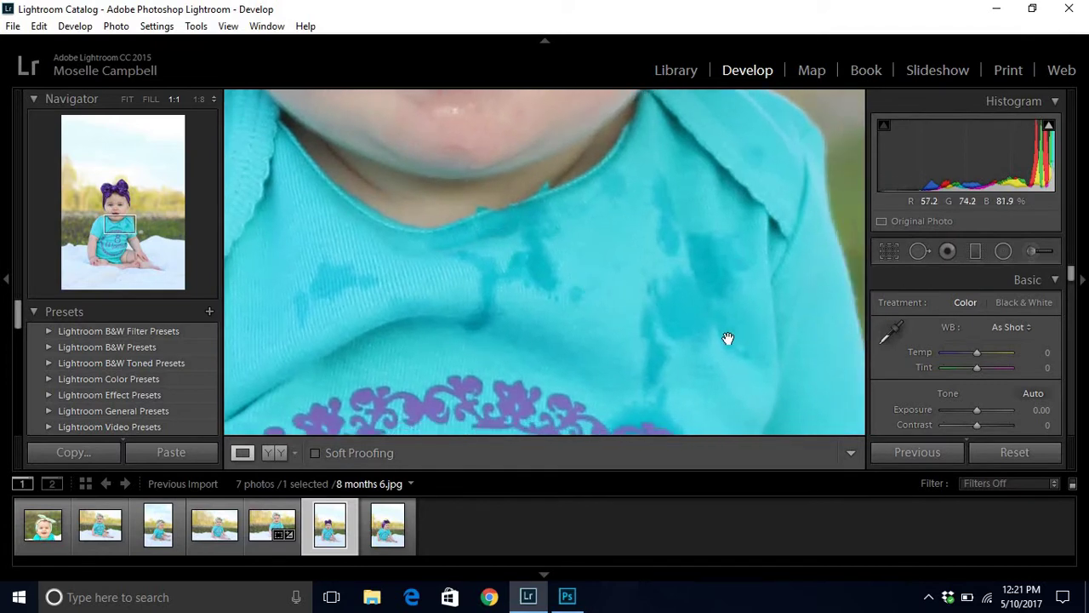
pyautogui.moveTo(724, 337); pyautogui.dragTo(467, 323)
pyautogui.moveTo(568, 317); pyautogui.dragTo(537, 267)
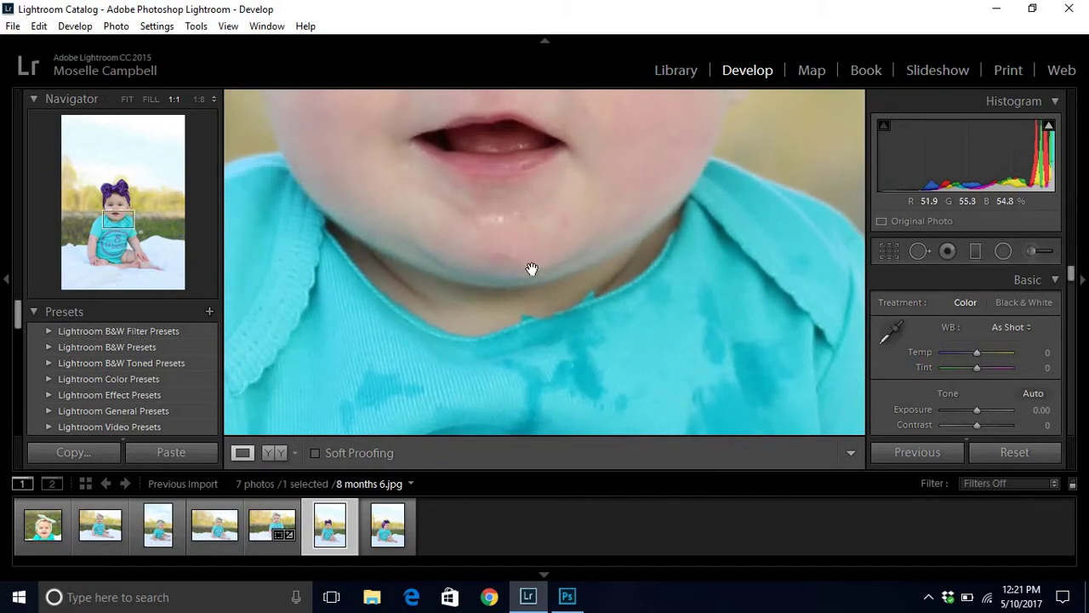
pyautogui.hotkey('ctrl', '-')
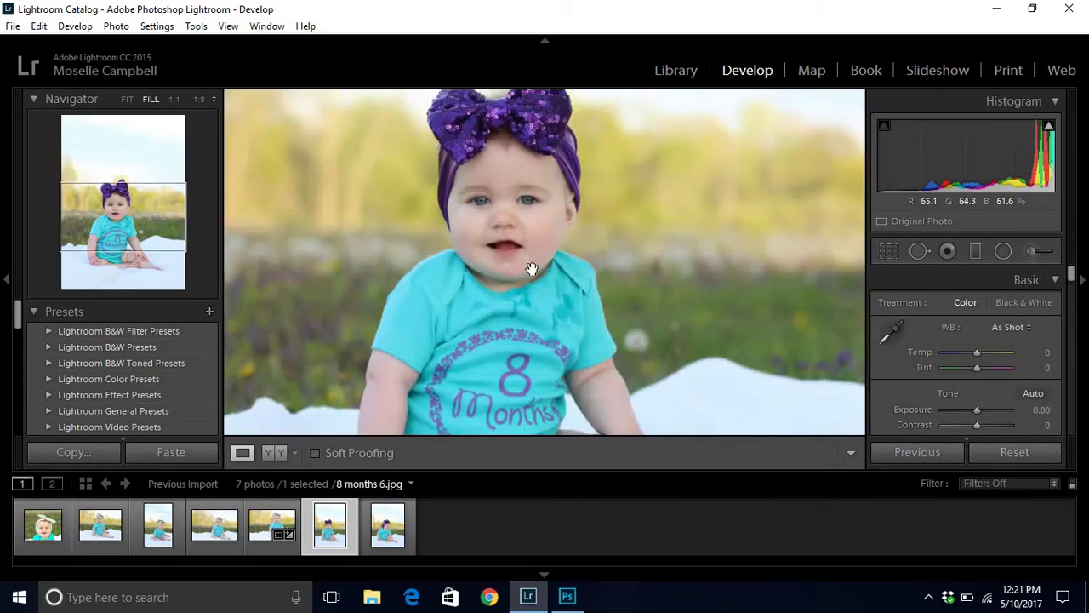
pyautogui.hotkey('ctrl', '-')
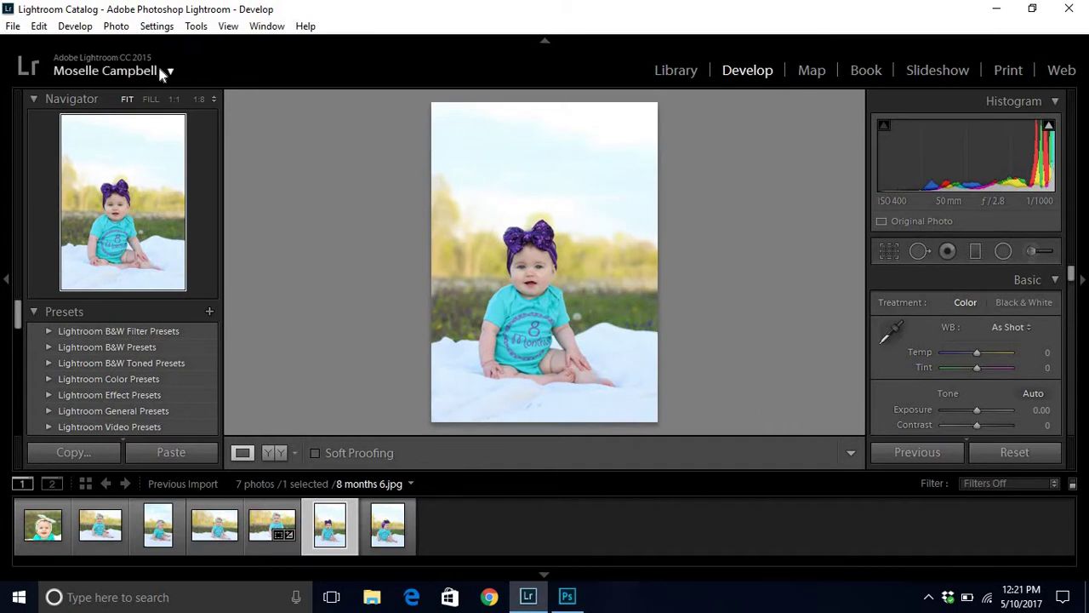
# Straighten the photo by rotating the crop to an angle of −0.77 and apply it.
pyautogui.click(888, 257)
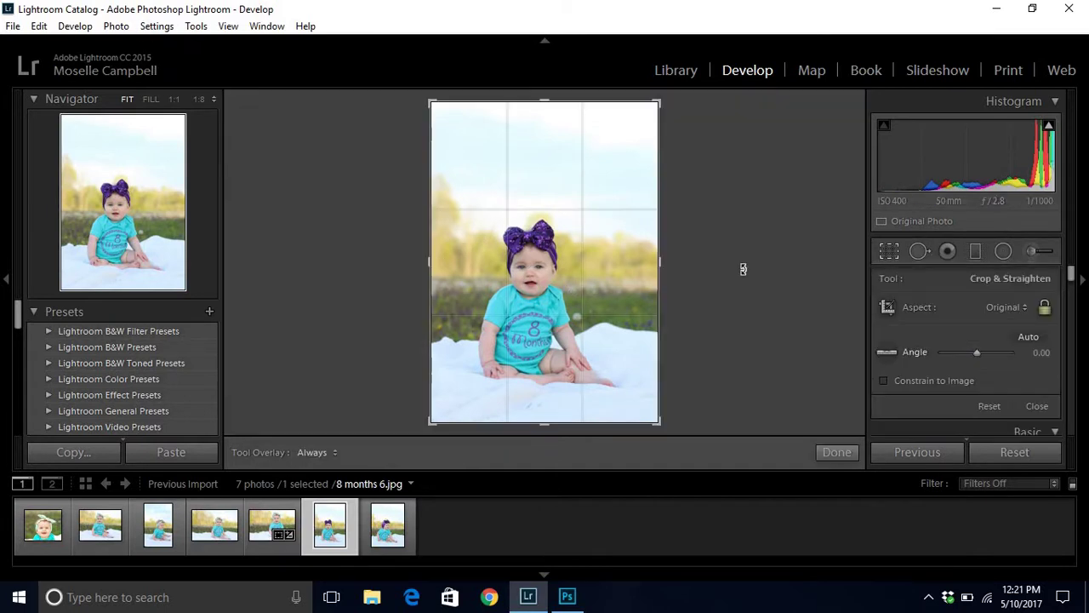
pyautogui.moveTo(410, 101); pyautogui.dragTo(418, 102)
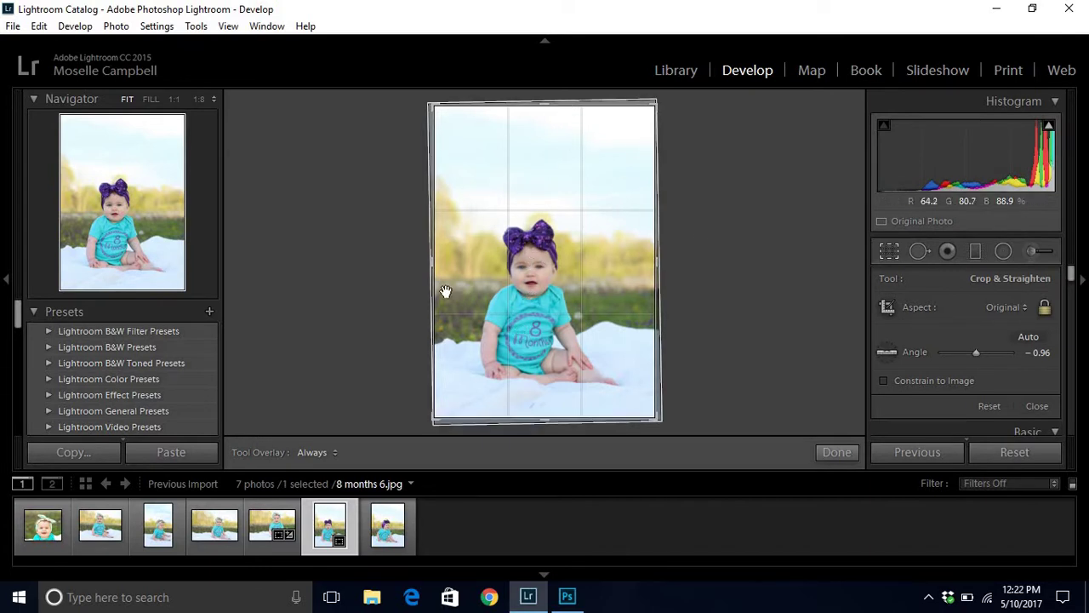
pyautogui.moveTo(685, 102); pyautogui.dragTo(688, 102)
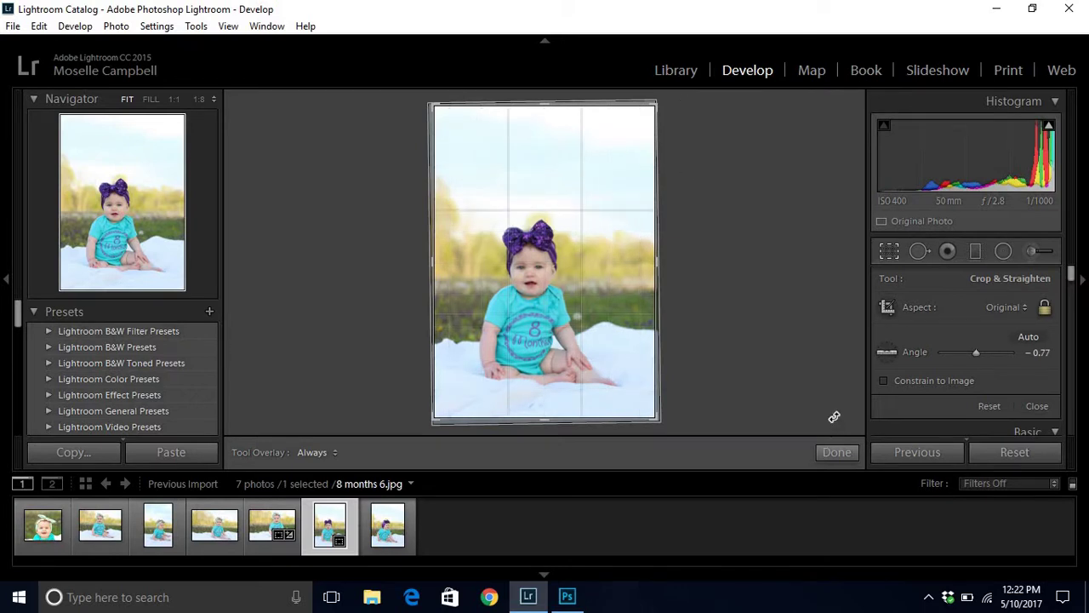
pyautogui.click(838, 453)
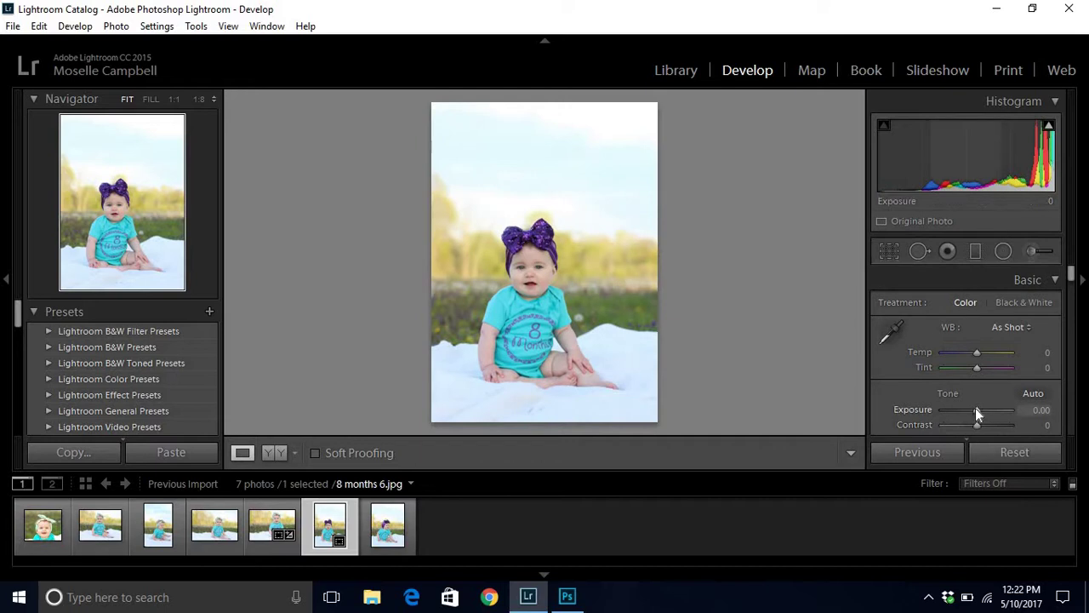
# Raise the photo's Exposure to +0.48 and lower its Highlights to −100.
pyautogui.moveTo(978, 409); pyautogui.dragTo(980, 410)
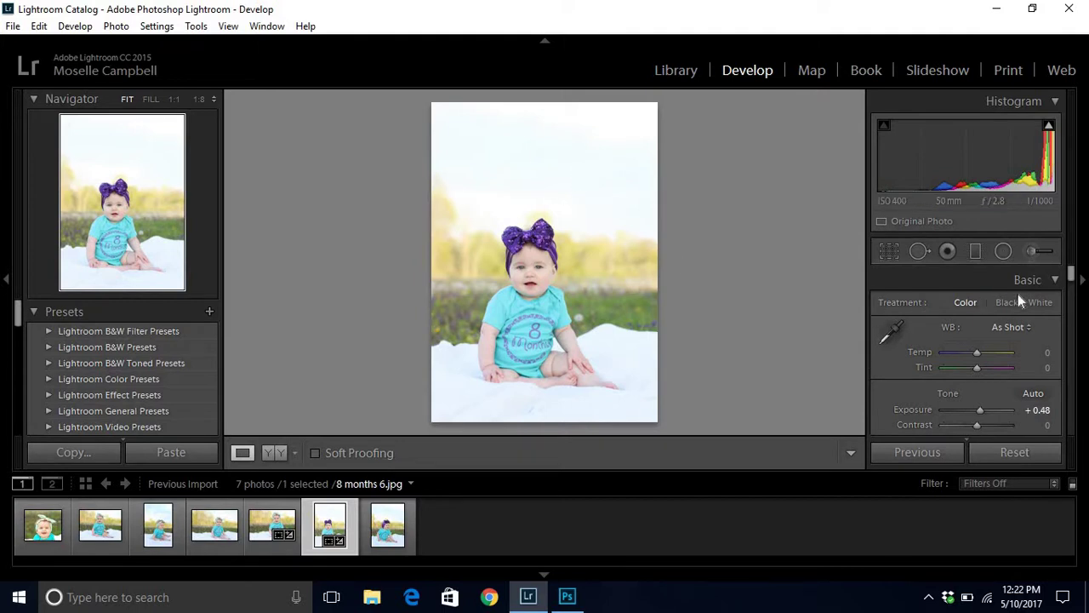
pyautogui.scroll(-3, 1022, 340)
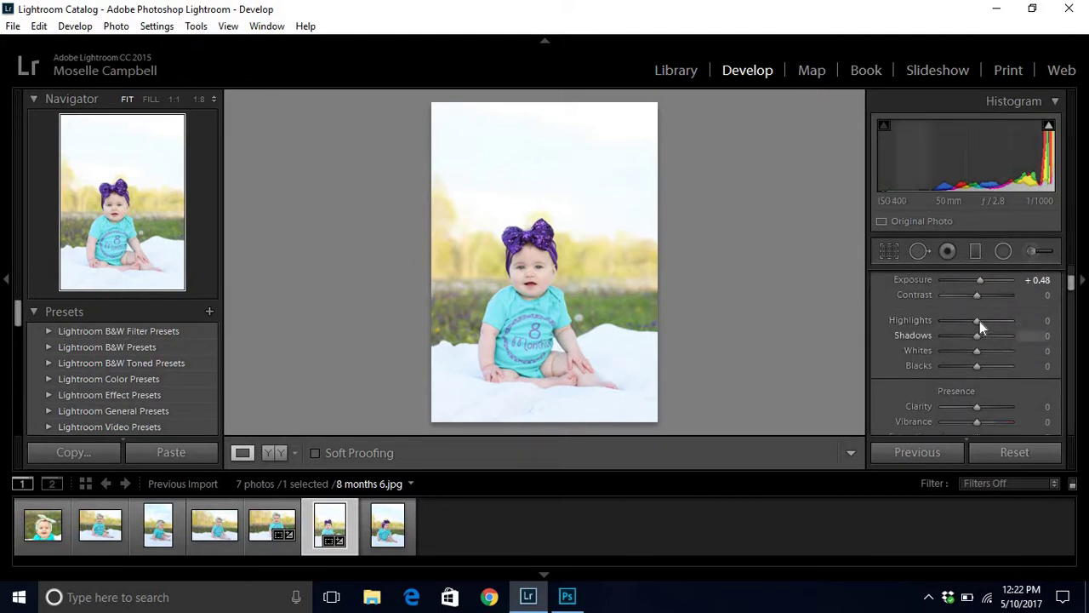
pyautogui.moveTo(976, 321); pyautogui.dragTo(948, 319)
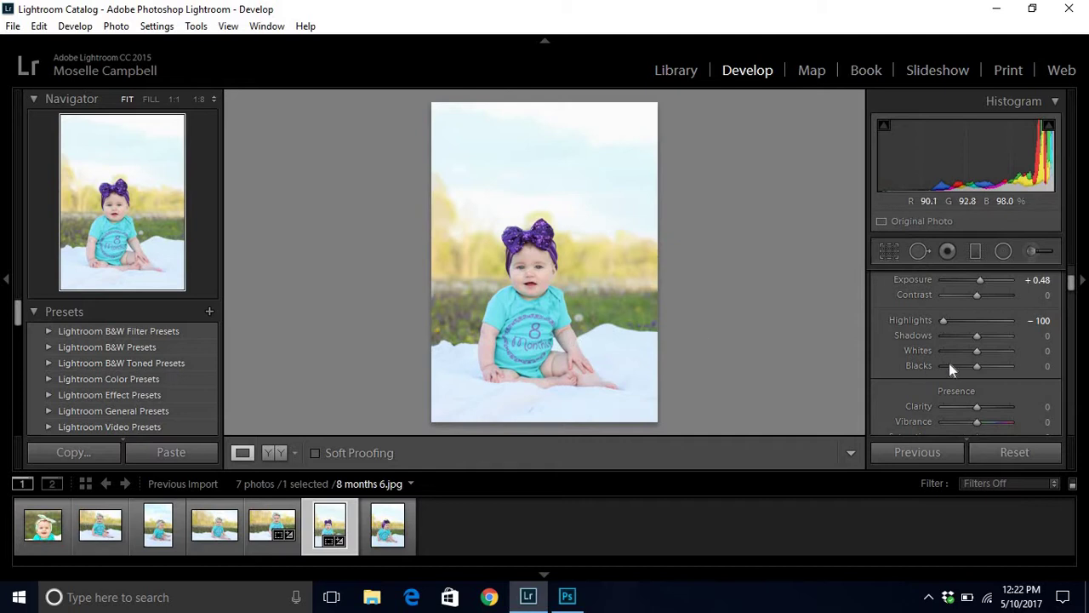
# Return Shadows to 0 and set Blacks to −7 and Clarity to +2.
pyautogui.moveTo(979, 335); pyautogui.dragTo(980, 337)
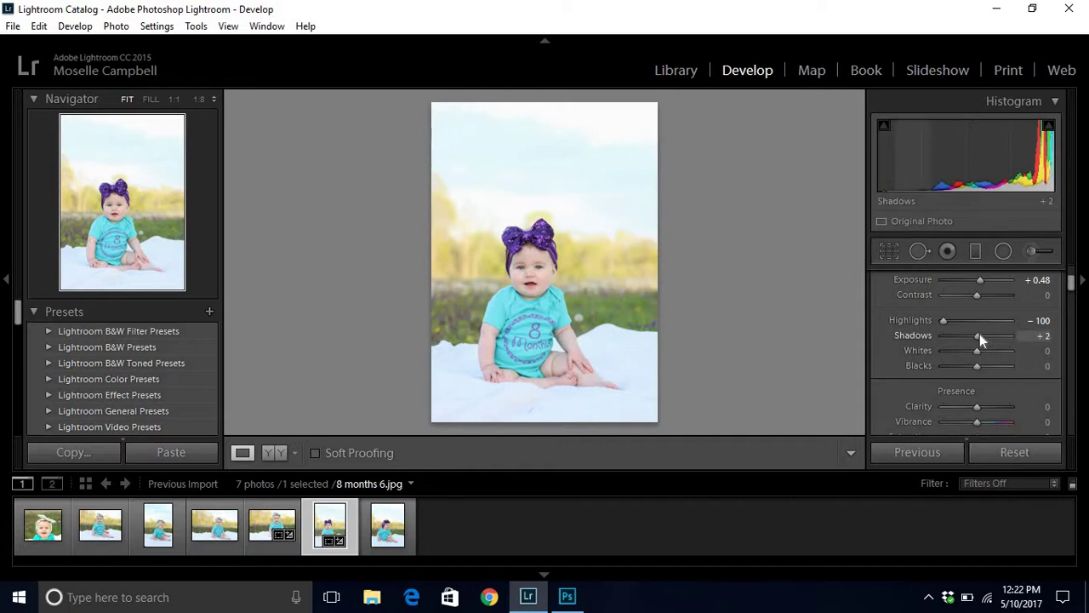
pyautogui.doubleClick(980, 338)
pyautogui.click(543, 307)
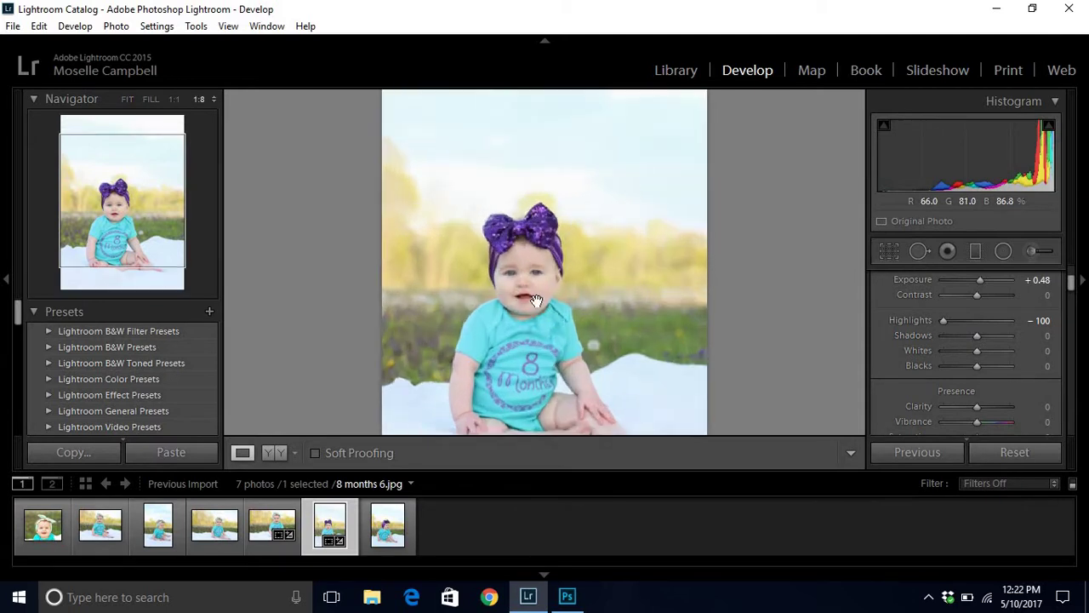
pyautogui.click(544, 307)
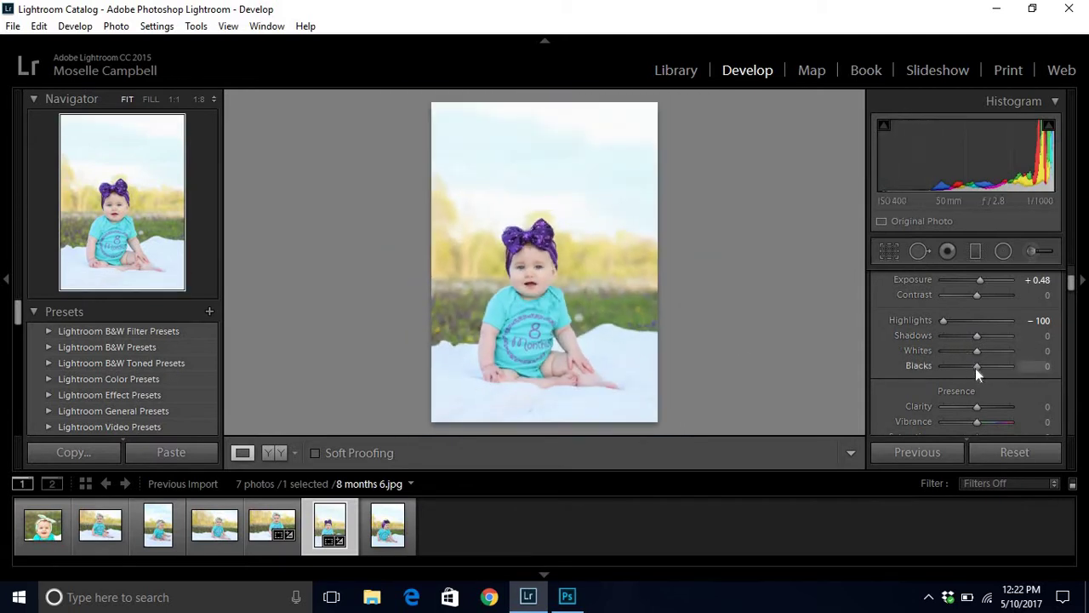
pyautogui.moveTo(976, 368); pyautogui.dragTo(974, 367)
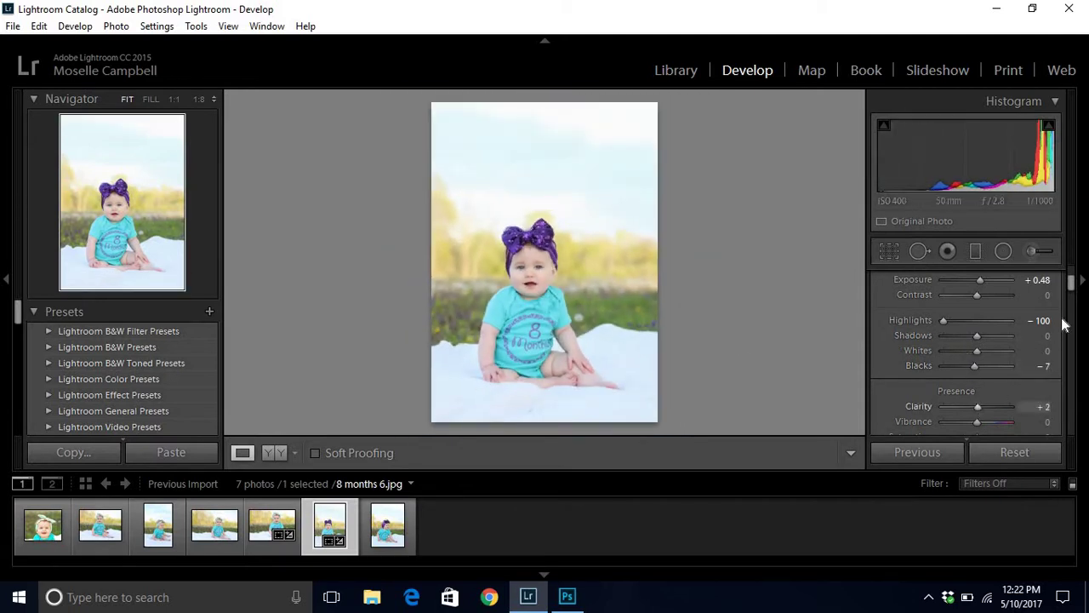
# Set the Luminance noise reduction to 40, judging its smoothing effect on the baby's face at 1:1.
pyautogui.moveTo(1071, 290); pyautogui.dragTo(1073, 363)
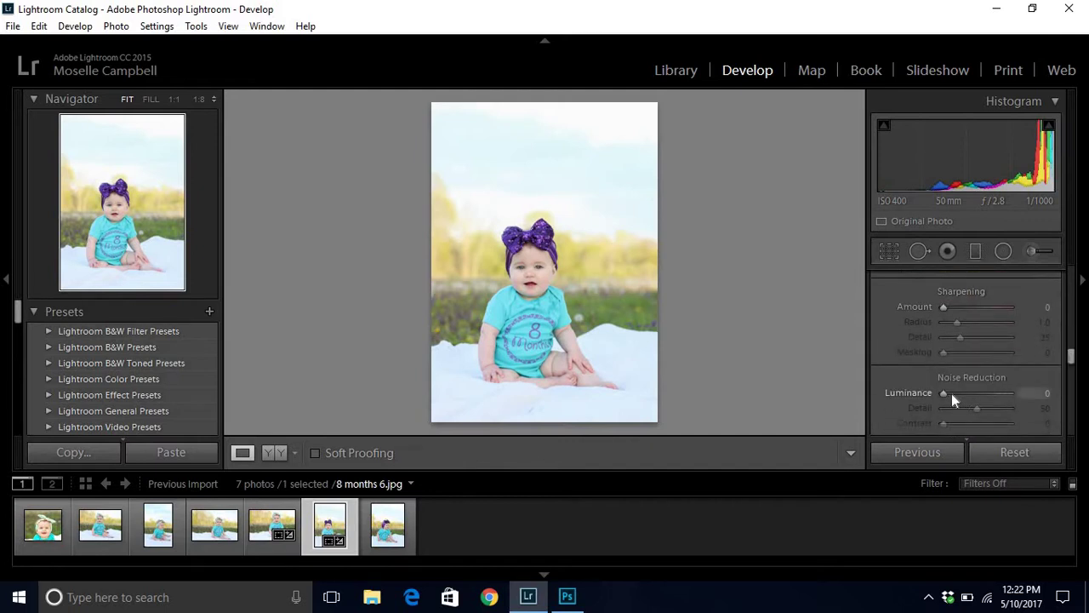
pyautogui.moveTo(960, 393); pyautogui.dragTo(974, 392)
pyautogui.click(531, 279)
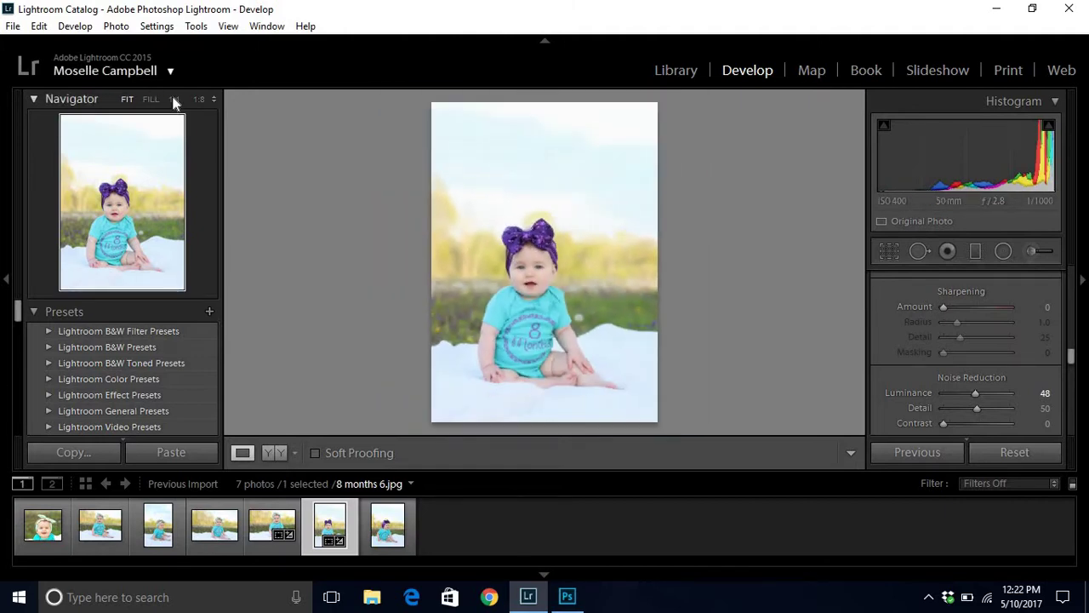
pyautogui.click(173, 99)
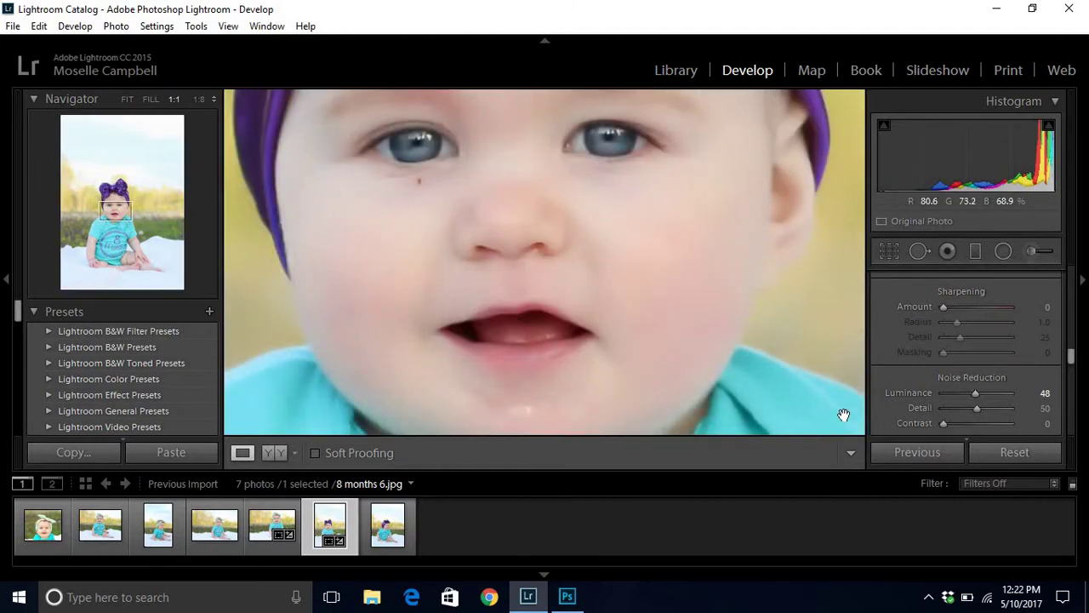
pyautogui.moveTo(976, 395); pyautogui.dragTo(1029, 392)
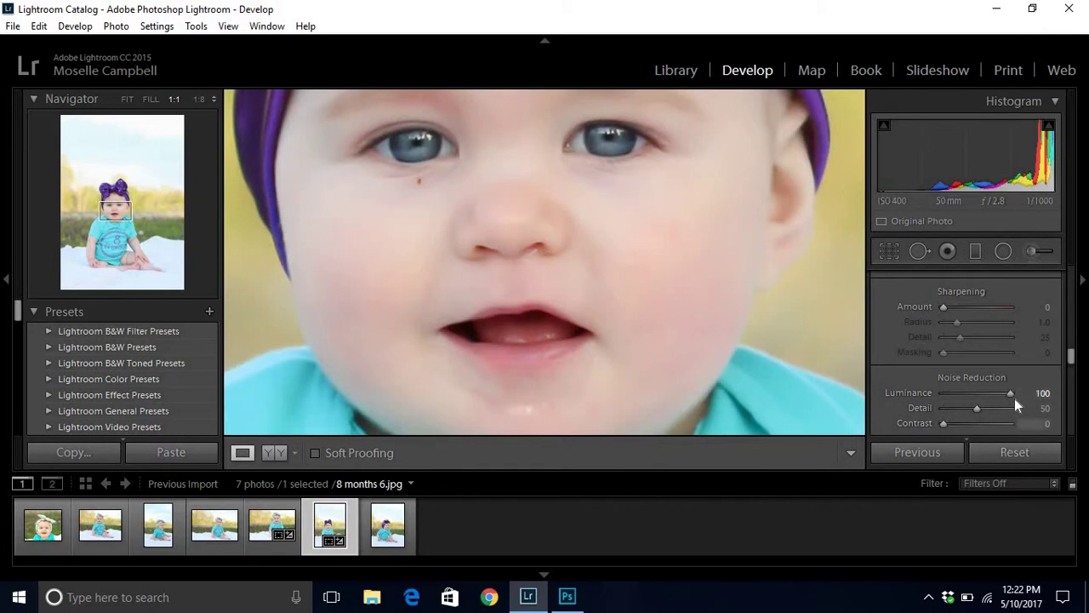
pyautogui.moveTo(1011, 392); pyautogui.dragTo(974, 396)
pyautogui.click(604, 269)
pyautogui.click(601, 273)
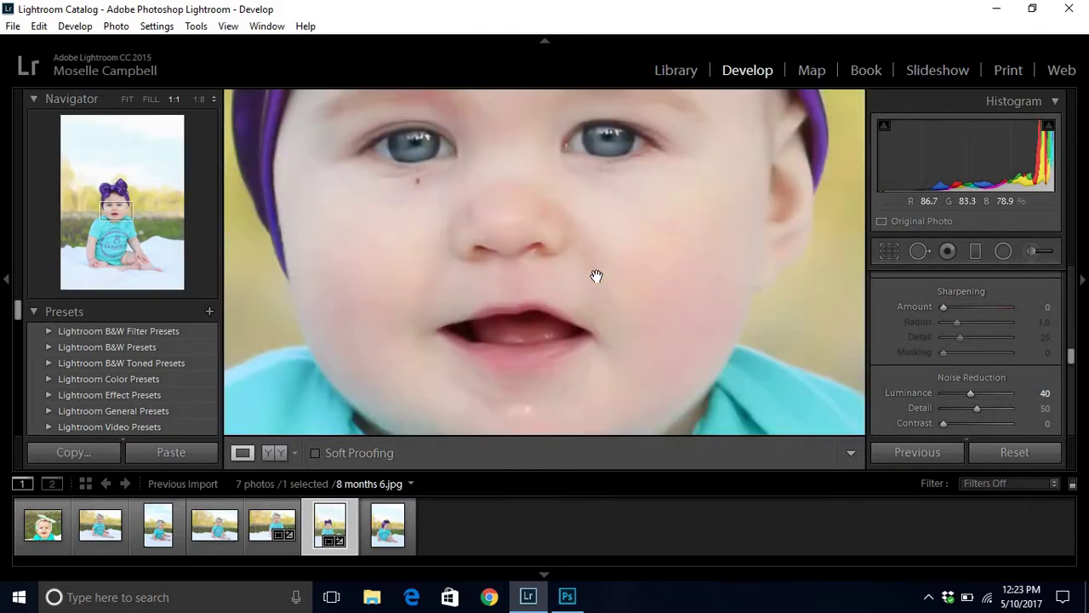
pyautogui.click(585, 271)
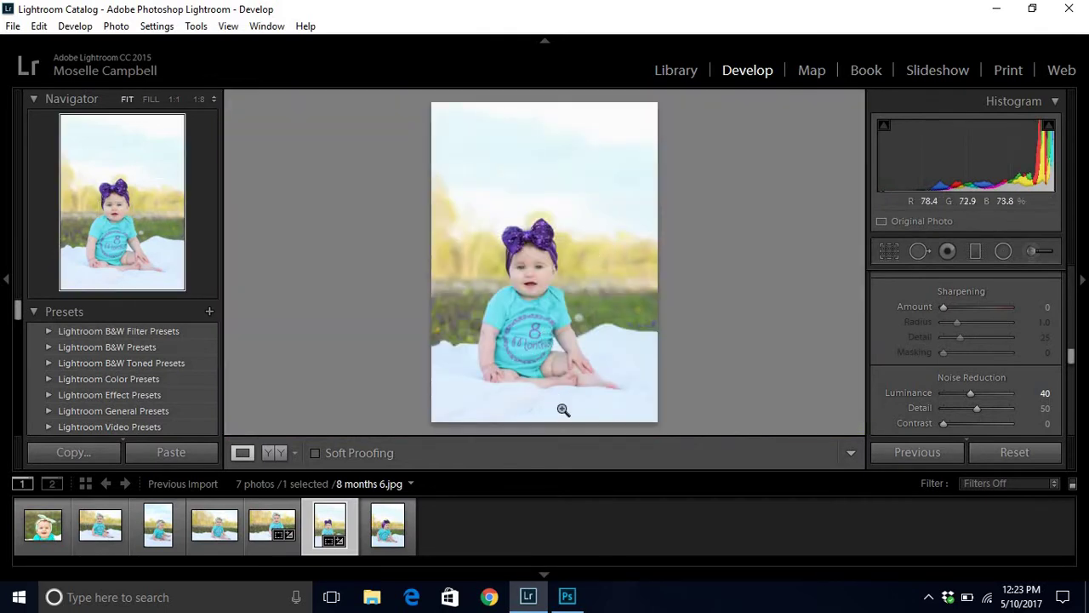
# Crop the photo tighter around the baby at the original aspect ratio, reposition it within the crop, and apply.
pyautogui.moveTo(1070, 357); pyautogui.dragTo(1070, 444)
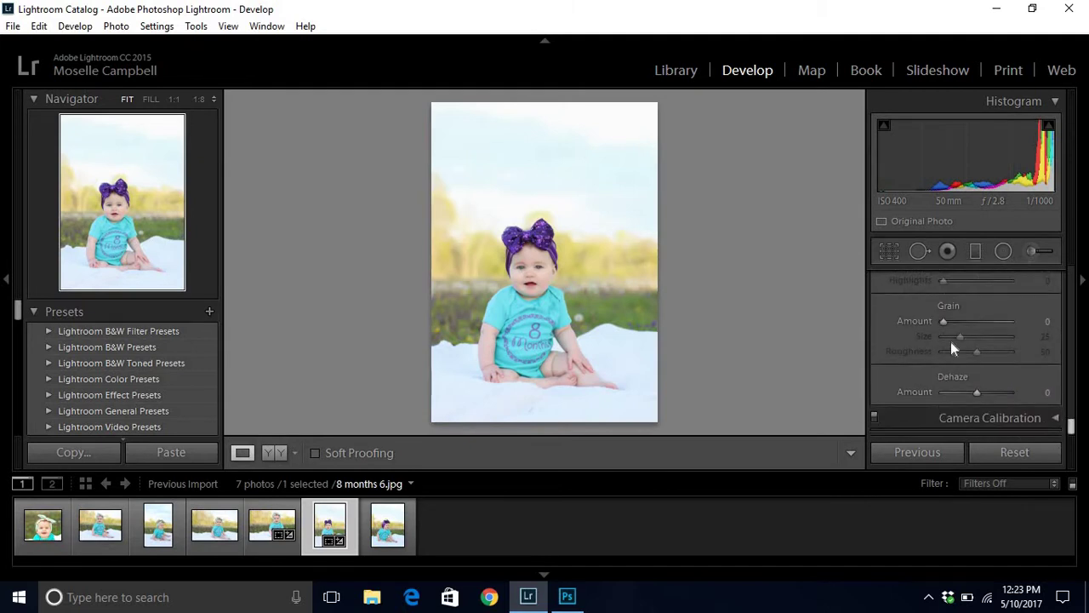
pyautogui.click(895, 256)
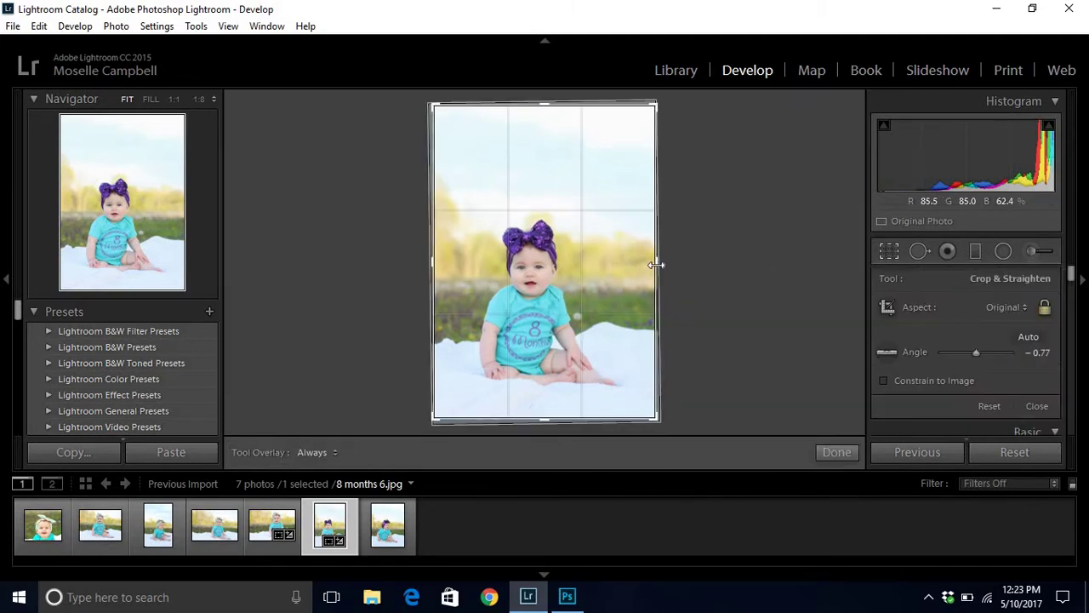
pyautogui.moveTo(655, 266); pyautogui.dragTo(570, 300)
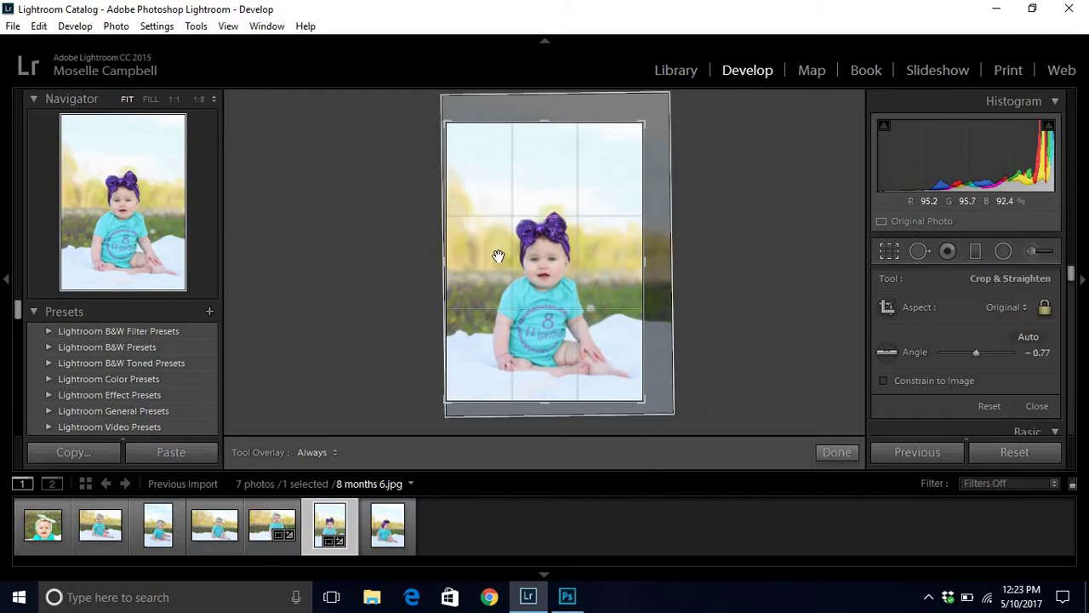
pyautogui.moveTo(496, 256); pyautogui.dragTo(498, 249)
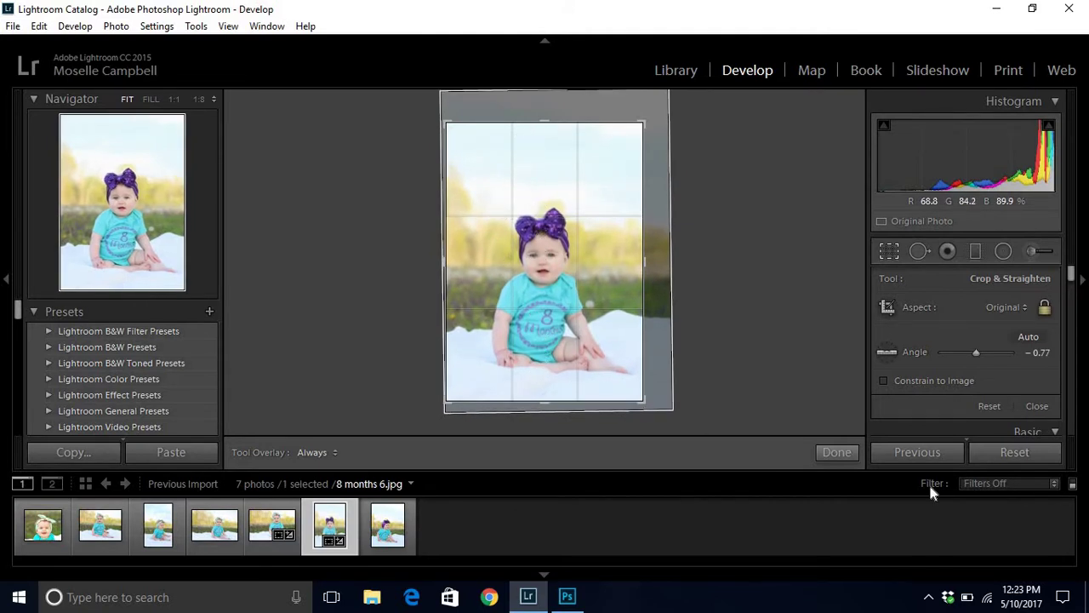
pyautogui.click(854, 453)
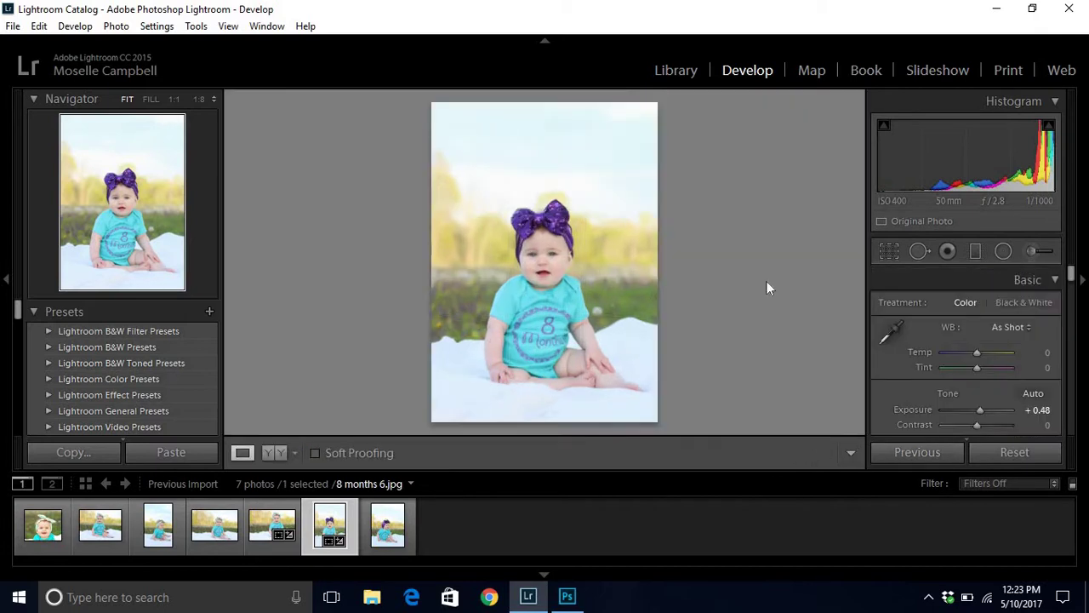
pyautogui.click(545, 273)
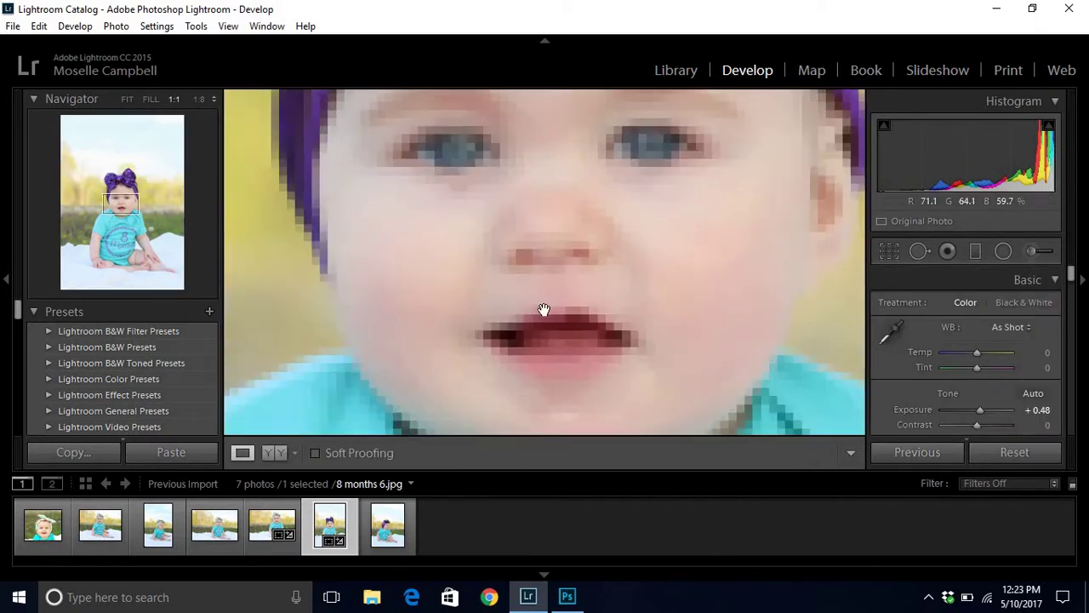
pyautogui.click(576, 209)
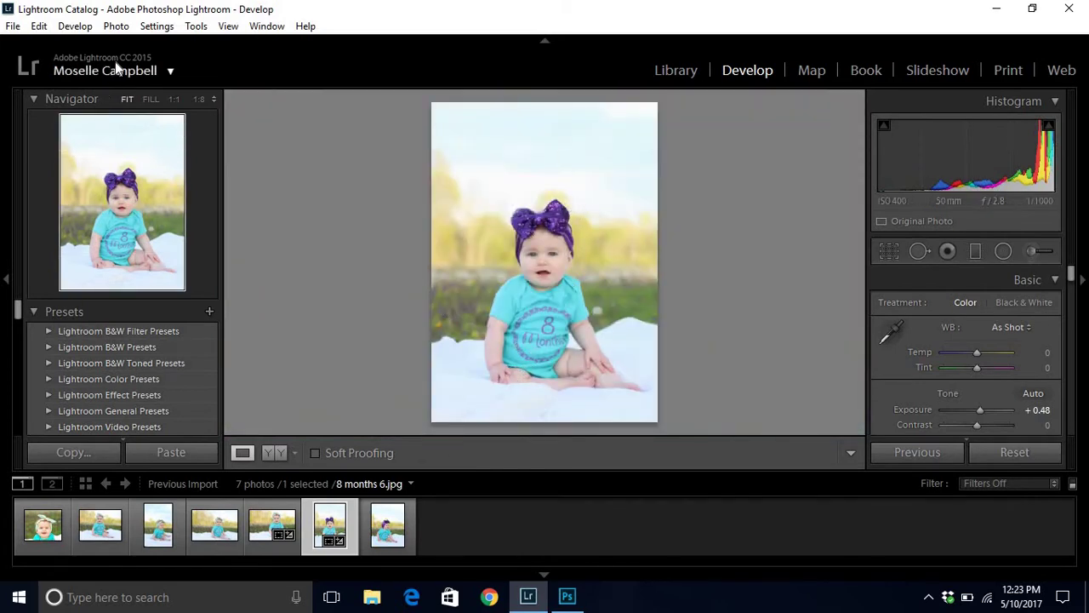
# Open the photo in Adobe Photoshop CC 2015.5 as a copy with Lightroom adjustments.
pyautogui.click(116, 25)
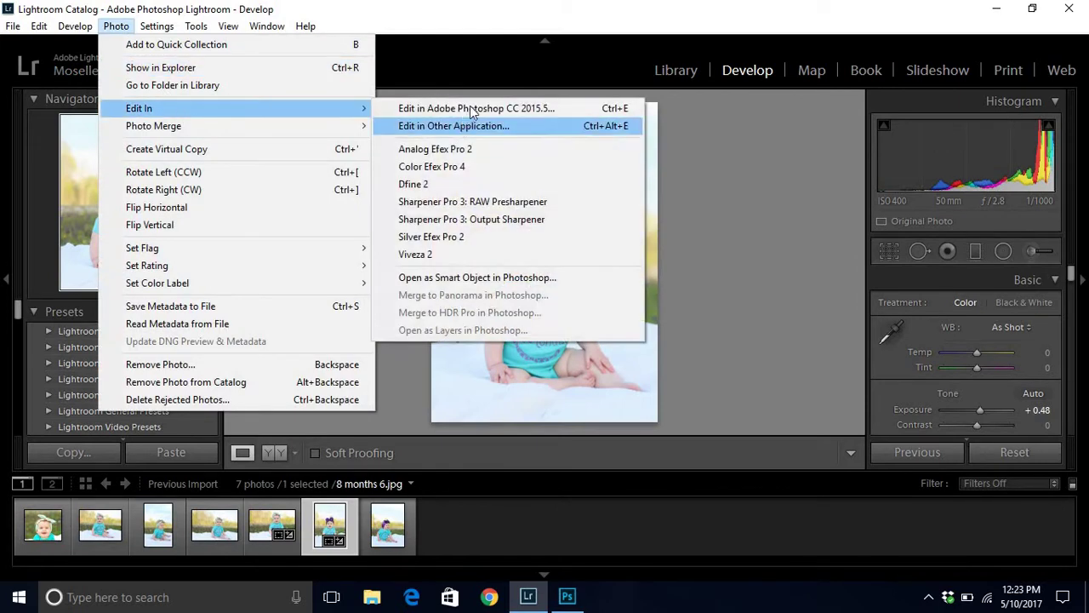
pyautogui.click(471, 108)
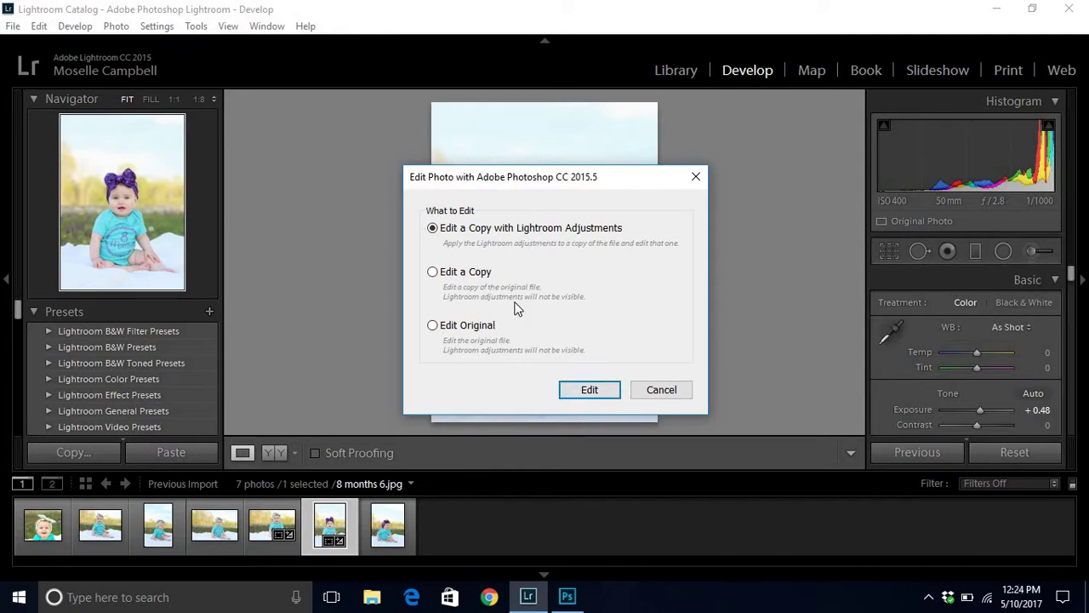
pyautogui.click(586, 392)
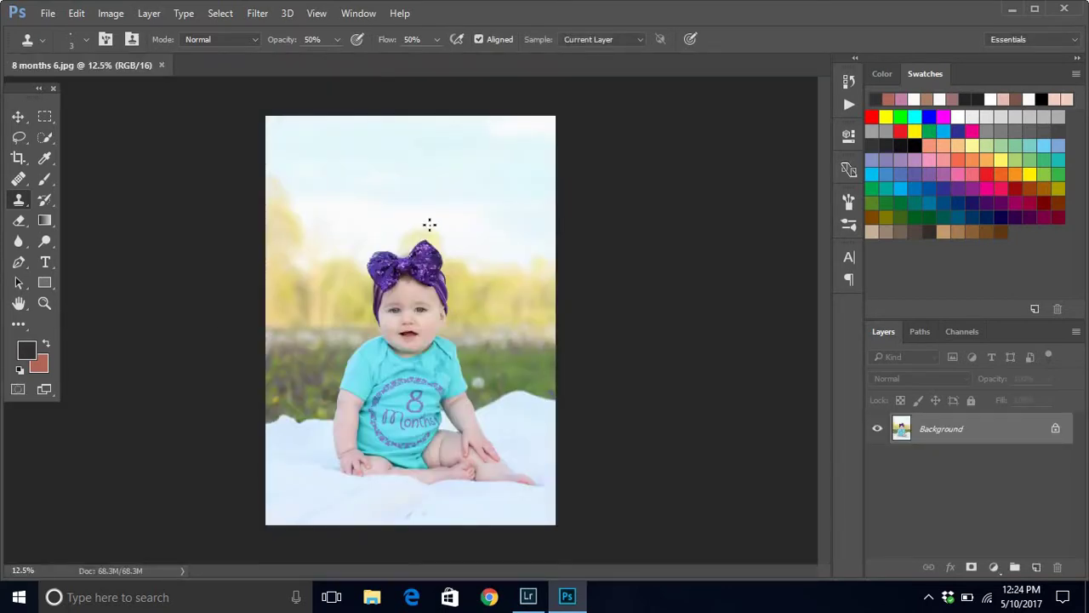
# Duplicate the Background layer twice, with the wet spots on the shirt in view.
pyautogui.hotkey('ctrl', '+')
pyautogui.hotkey('ctrl', '+')
pyautogui.hotkey('ctrl', '+')
pyautogui.hotkey('ctrl', '+')
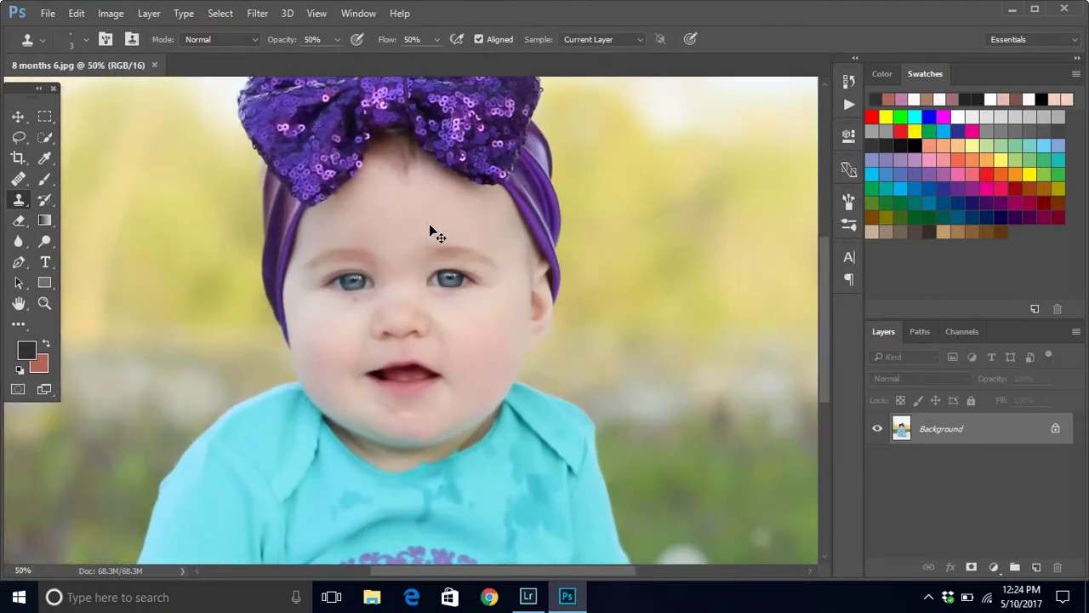
pyautogui.hotkey('ctrl', '+')
pyautogui.hotkey('ctrl', '+')
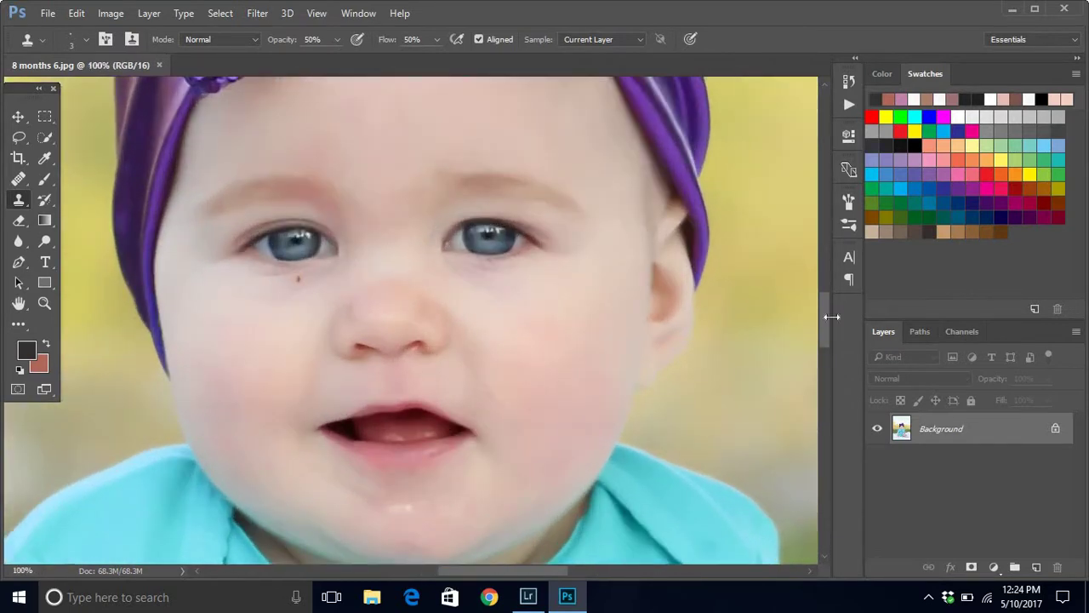
pyautogui.moveTo(823, 317)
pyautogui.mouseDown()
pyautogui.moveTo(821, 364)
pyautogui.moveTo(826, 329)
pyautogui.moveTo(813, 320)
pyautogui.mouseUp()
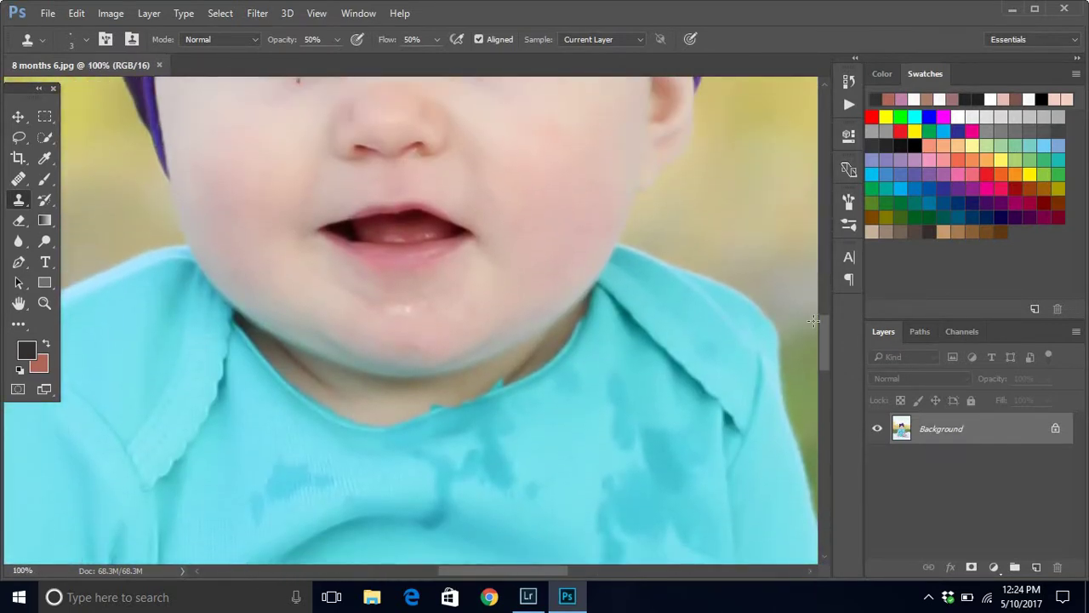
pyautogui.hotkey('ctrl', 'j')
pyautogui.hotkey('ctrl', 'j')
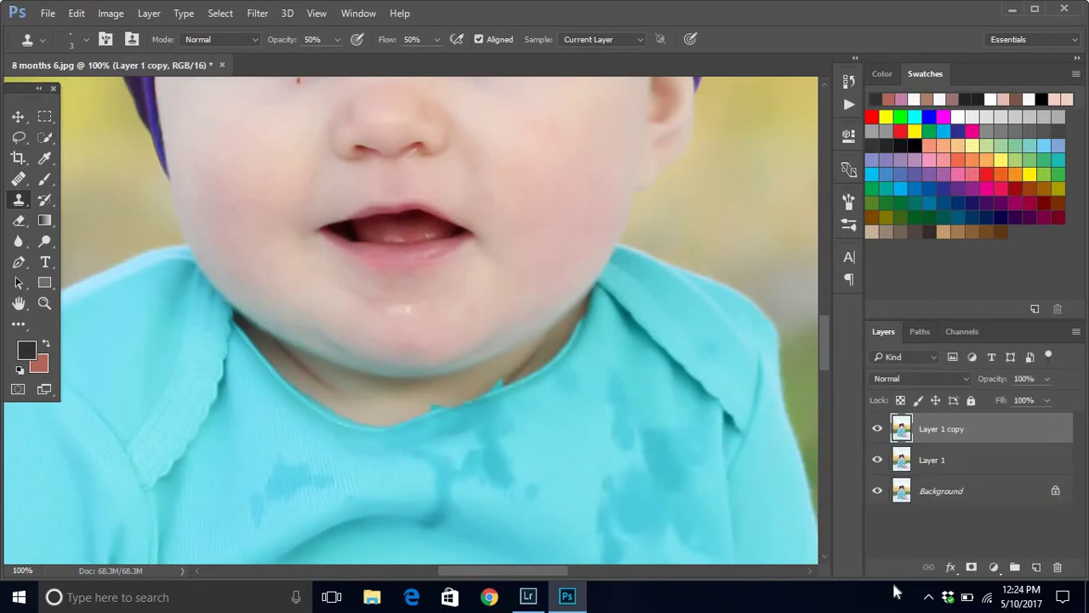
# Hide the uppermost duplicate layer, name the middle layer Color, and name the uppermost one Texture.
pyautogui.click(878, 429)
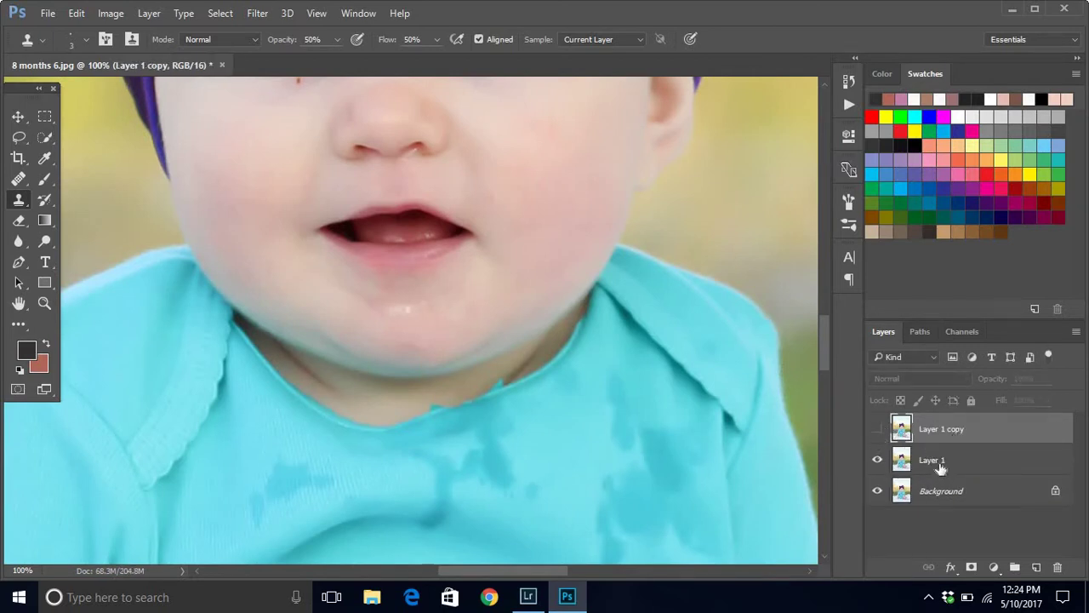
pyautogui.click(940, 464)
pyautogui.doubleClick(936, 459)
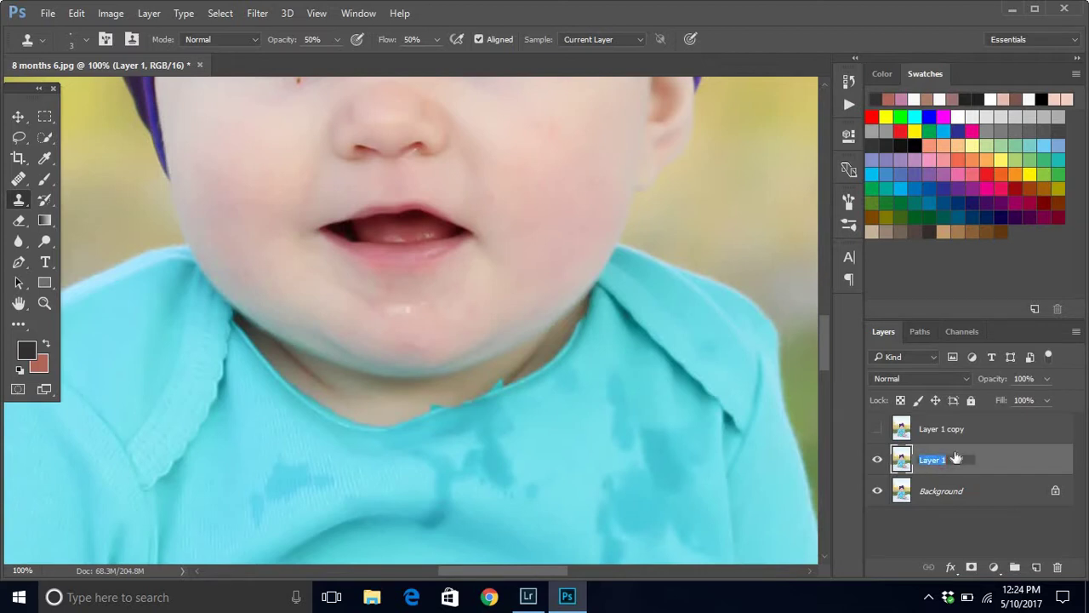
pyautogui.write('Color')
pyautogui.doubleClick(944, 429)
pyautogui.write('Te')
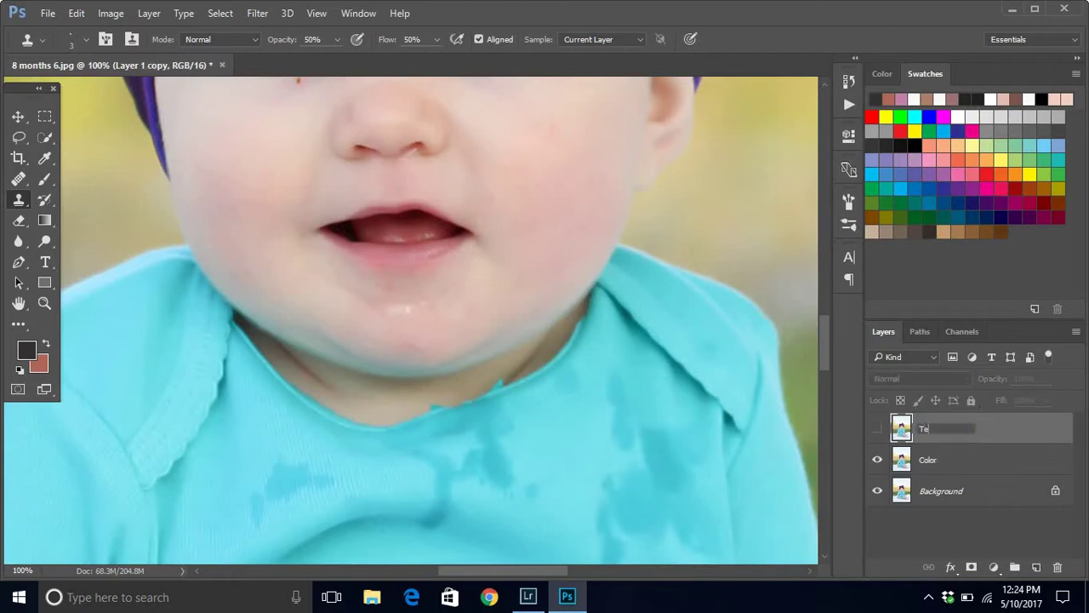
pyautogui.write('xture')
pyautogui.click(975, 470)
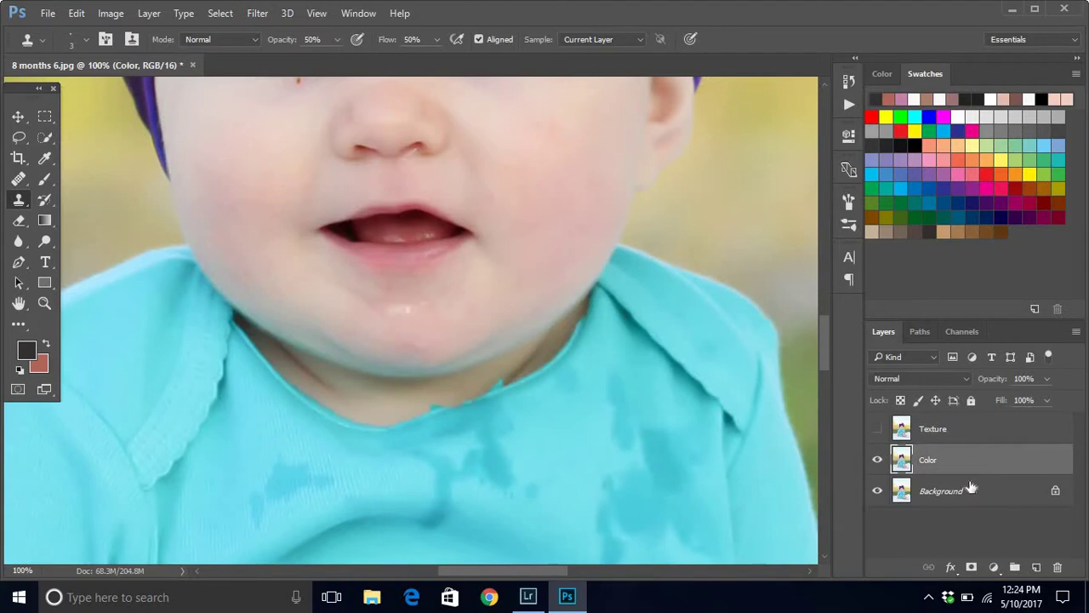
# Apply a Gaussian Blur with a radius of about 3 pixels to the Color layer.
pyautogui.click(971, 487)
pyautogui.click(960, 460)
pyautogui.scroll(3, 820, 346)
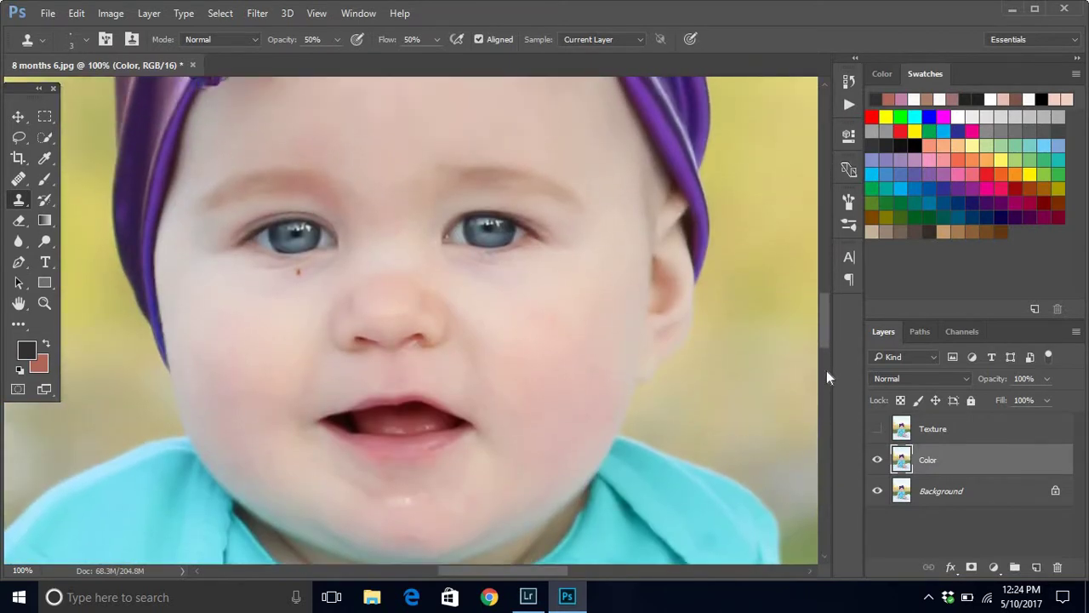
pyautogui.click(946, 463)
pyautogui.click(257, 12)
pyautogui.moveTo(400, 197)
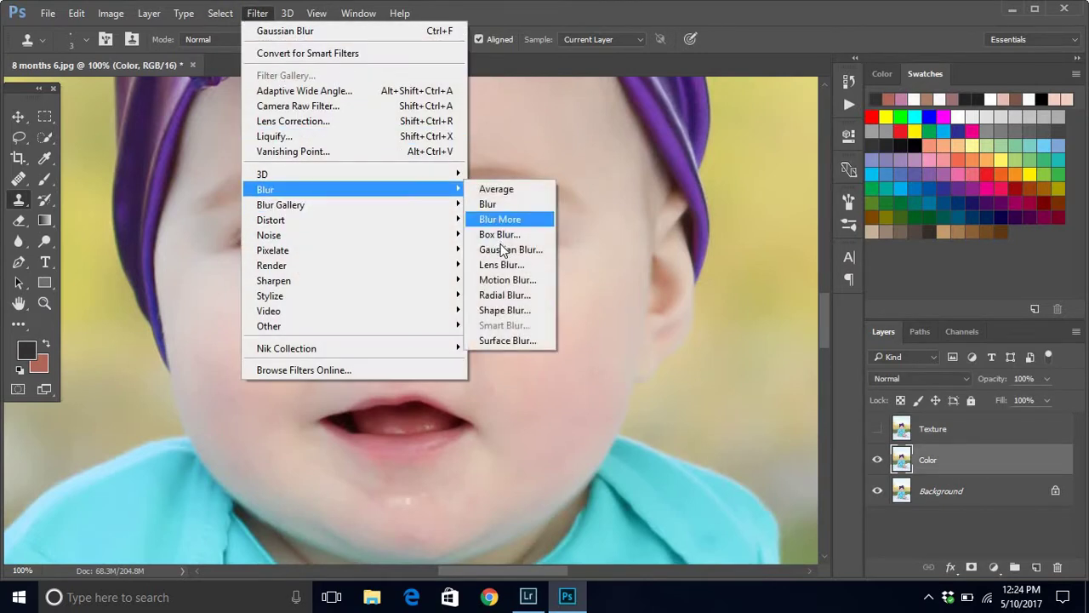
pyautogui.click(508, 246)
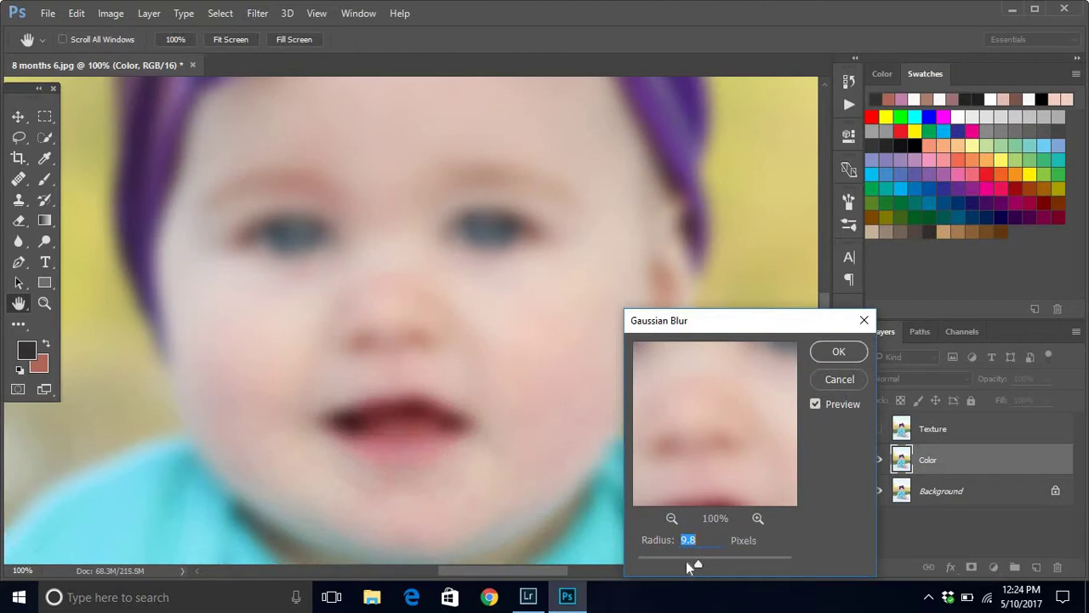
pyautogui.moveTo(686, 561); pyautogui.dragTo(669, 564)
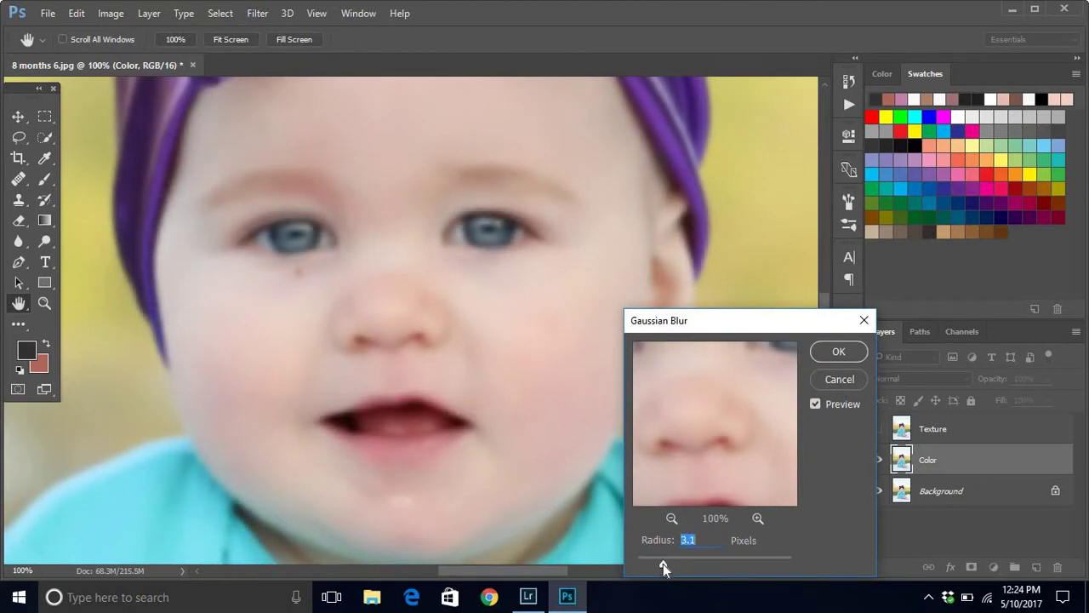
pyautogui.moveTo(663, 565); pyautogui.dragTo(664, 565)
pyautogui.click(839, 352)
pyautogui.press('s')
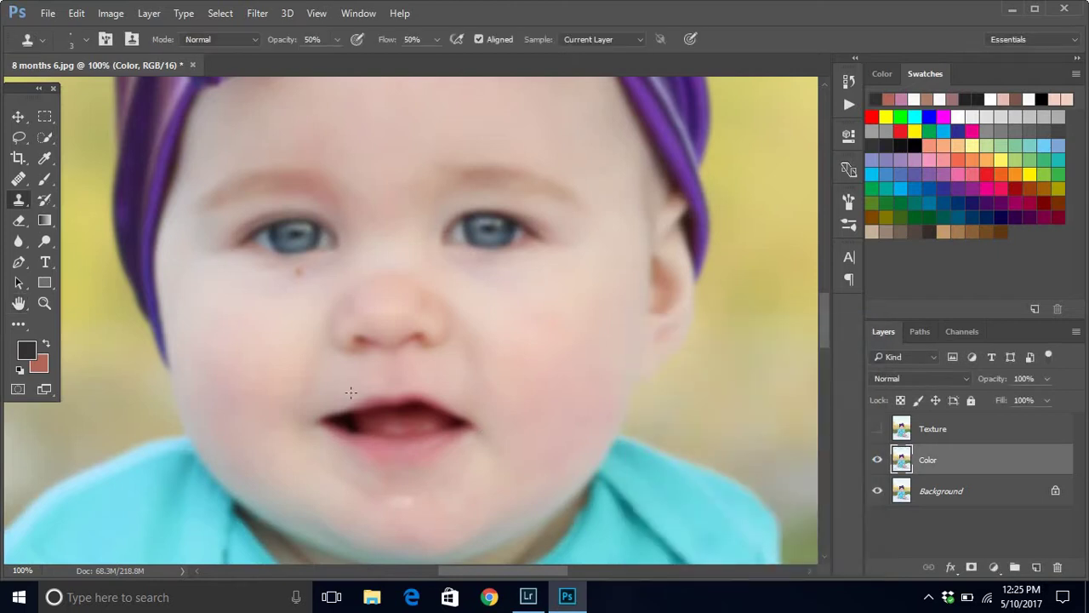
# Show and select the Texture layer, and start Apply Image with the Color layer as its source.
pyautogui.click(877, 429)
pyautogui.click(941, 434)
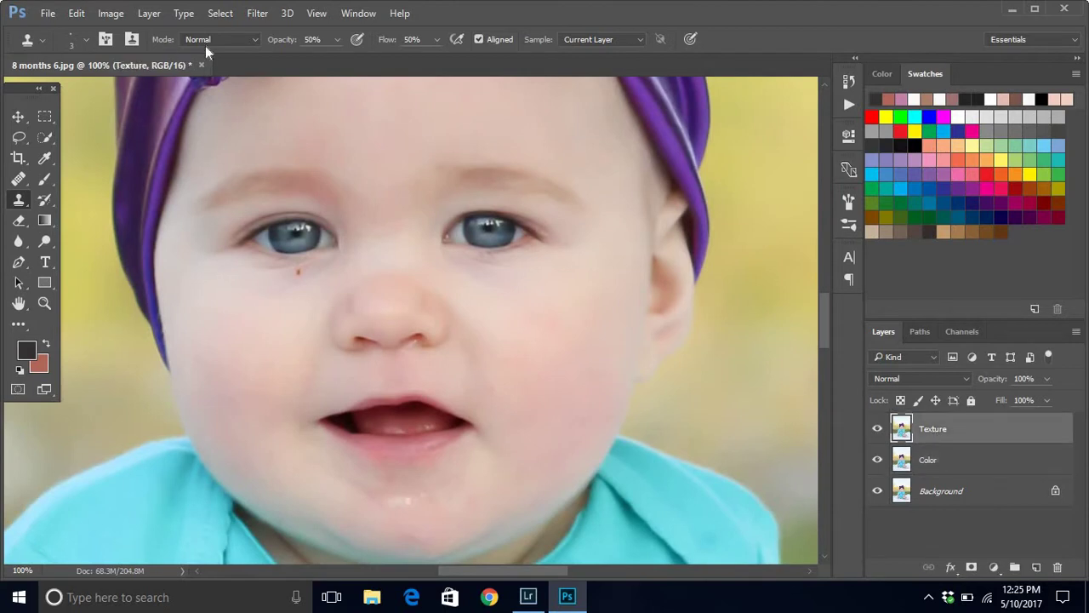
pyautogui.click(150, 14)
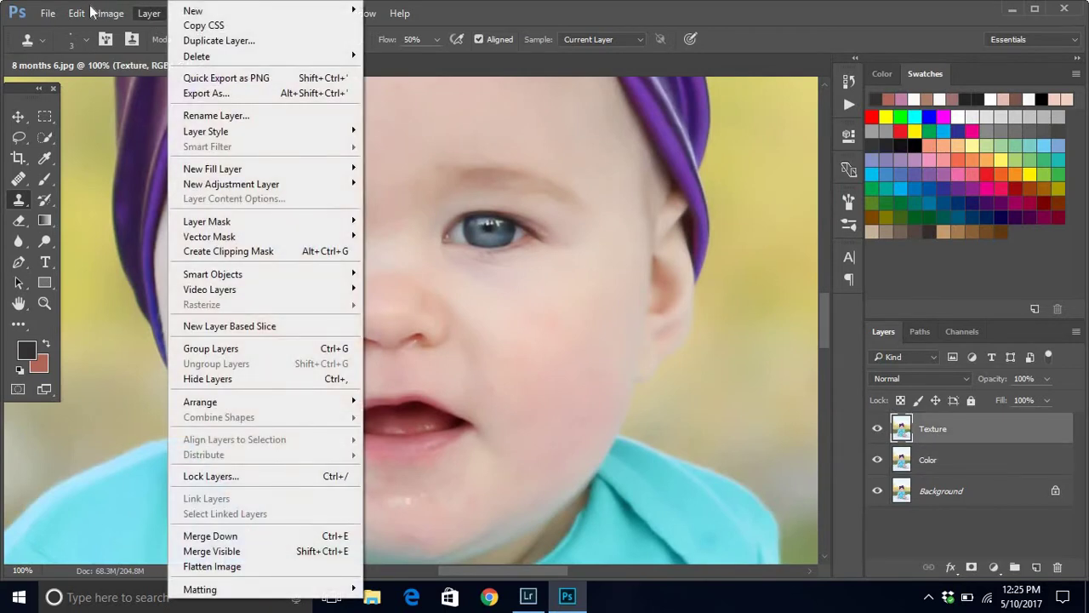
pyautogui.moveTo(109, 13)
pyautogui.click(144, 239)
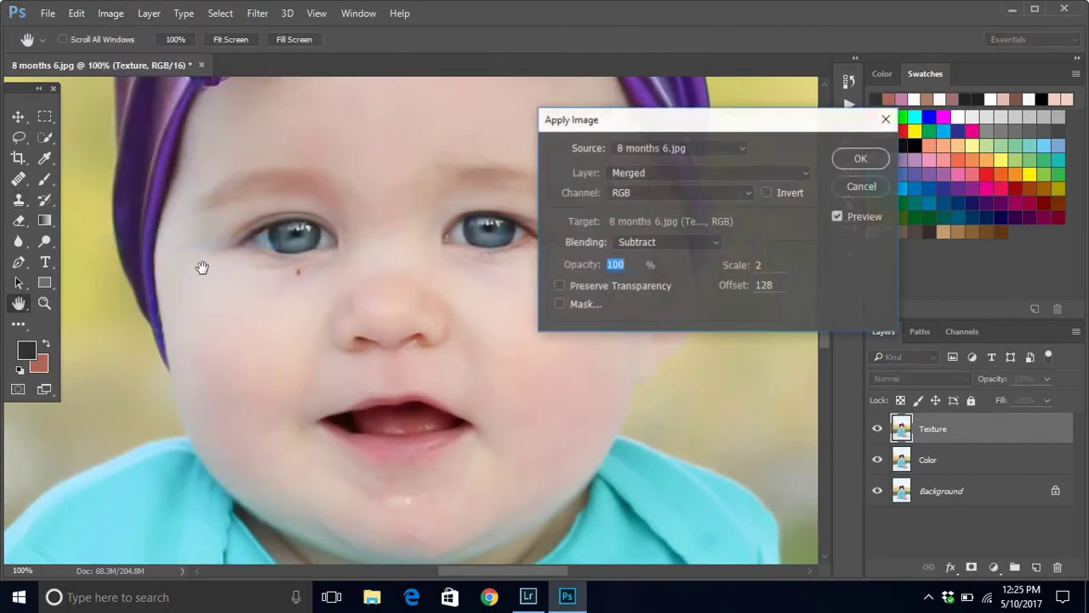
pyautogui.click(708, 174)
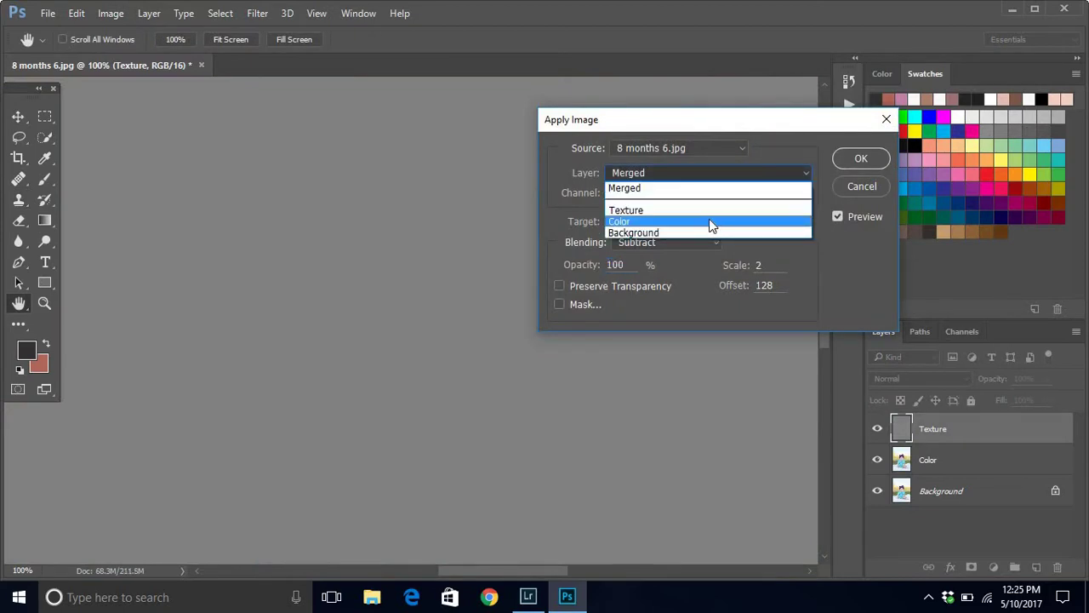
pyautogui.click(715, 220)
pyautogui.click(701, 177)
pyautogui.click(700, 175)
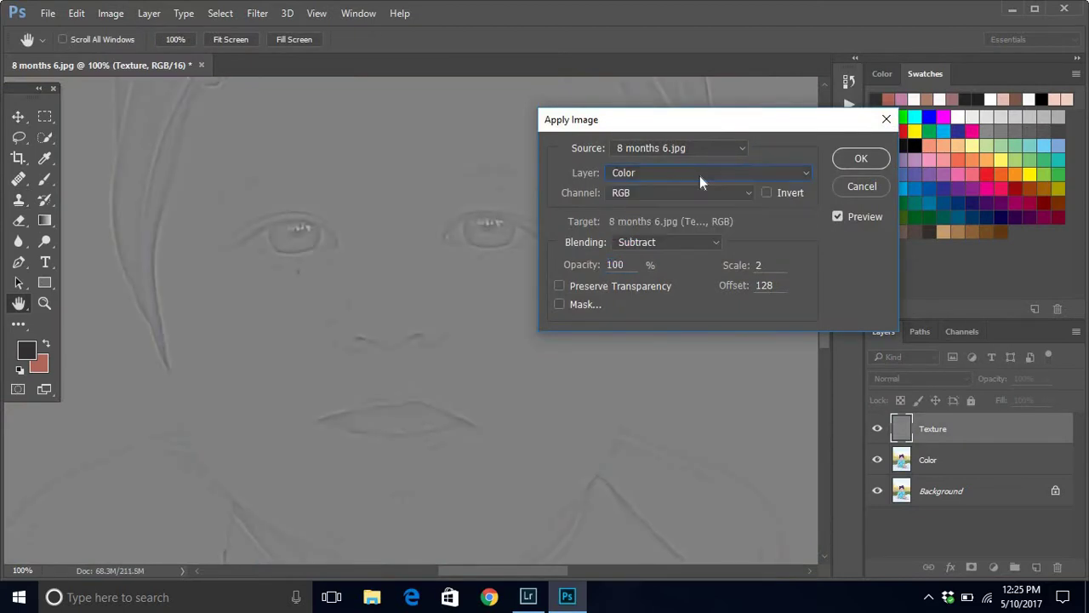
# Try Multiply as the Apply Image blending, switch back to Subtract with scale 2 and offset 128, and apply it to the Texture layer.
pyautogui.click(681, 243)
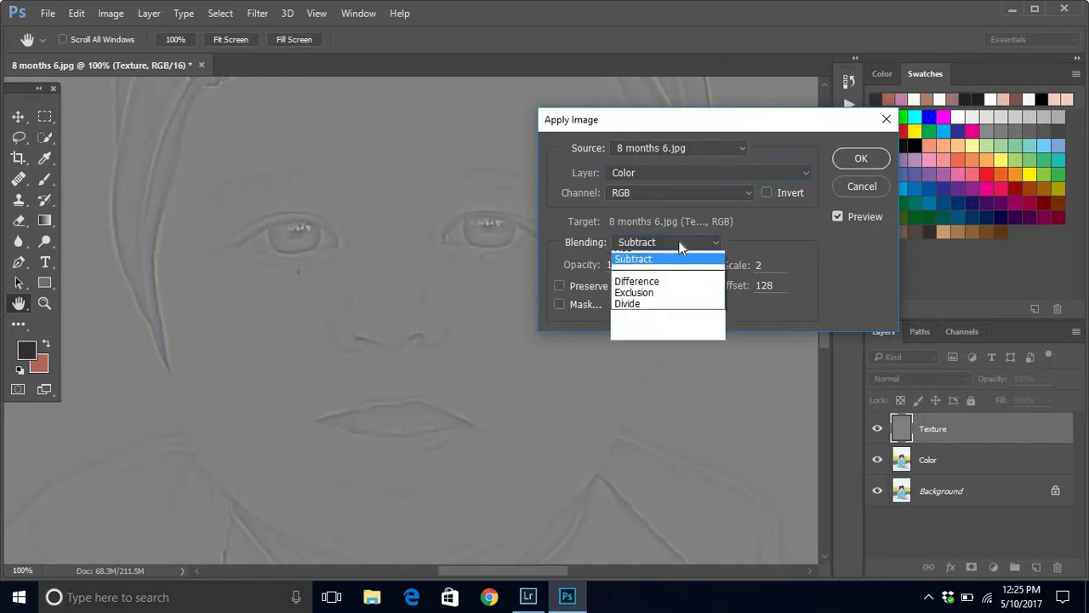
pyautogui.click(679, 244)
pyautogui.click(679, 243)
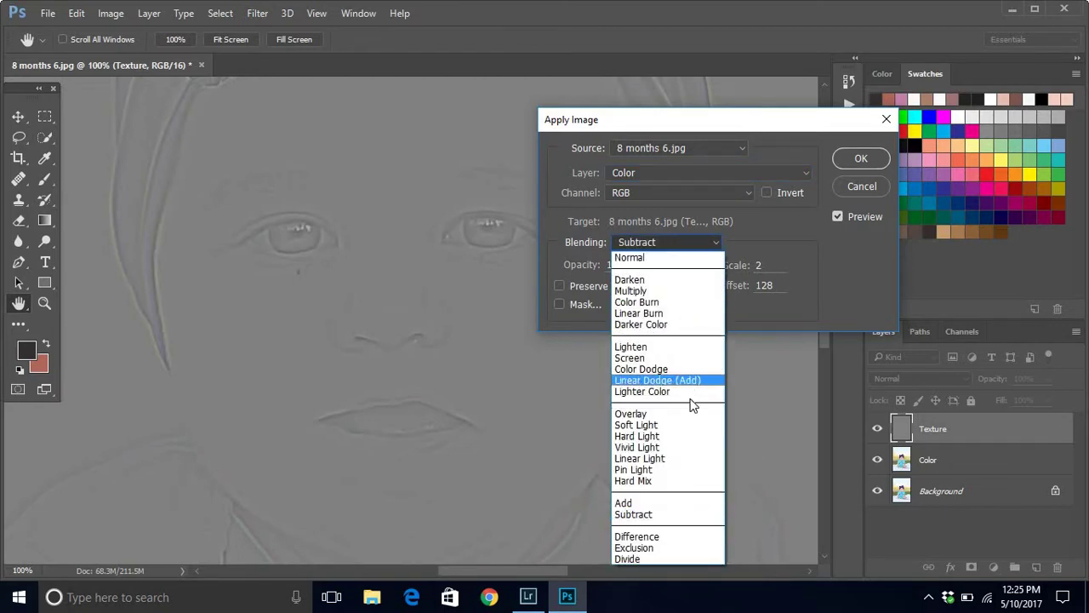
pyautogui.click(682, 291)
pyautogui.click(675, 243)
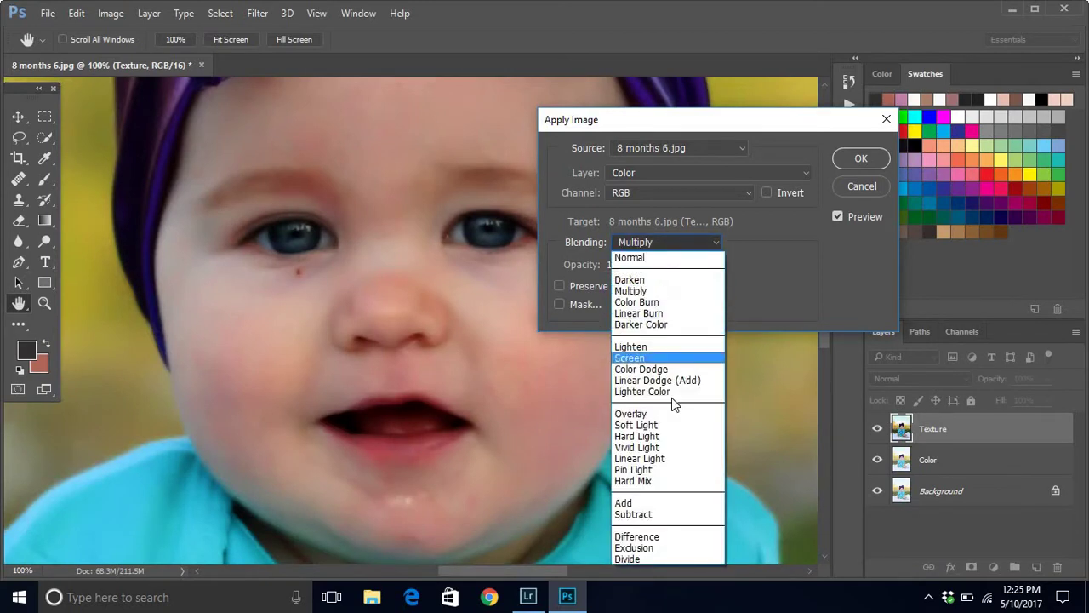
pyautogui.click(661, 514)
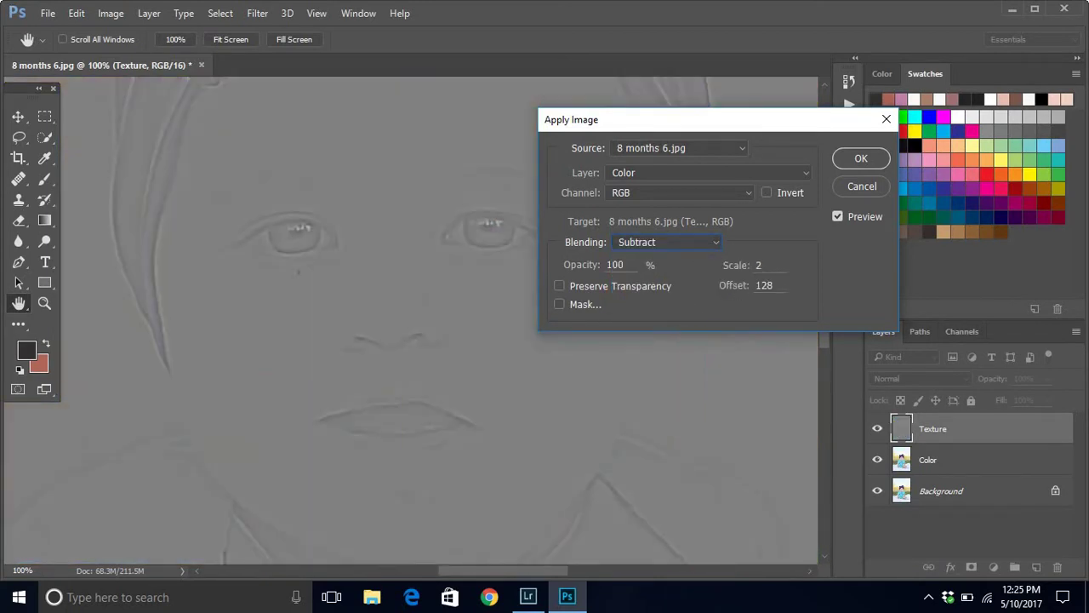
pyautogui.click(864, 166)
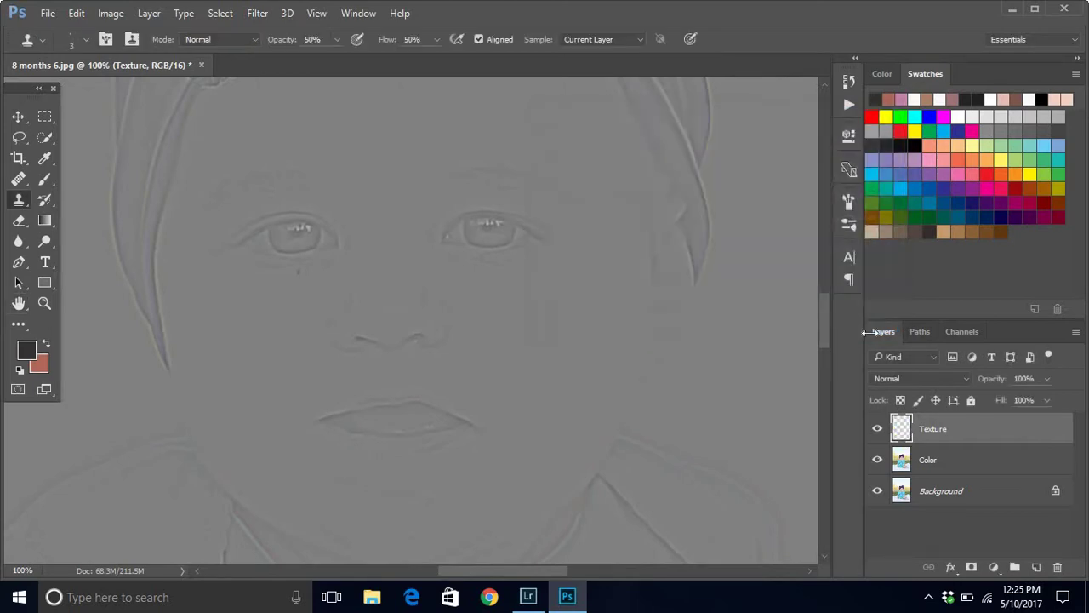
# Set the Texture layer's blend mode to Linear Light.
pyautogui.click(933, 378)
pyautogui.click(953, 257)
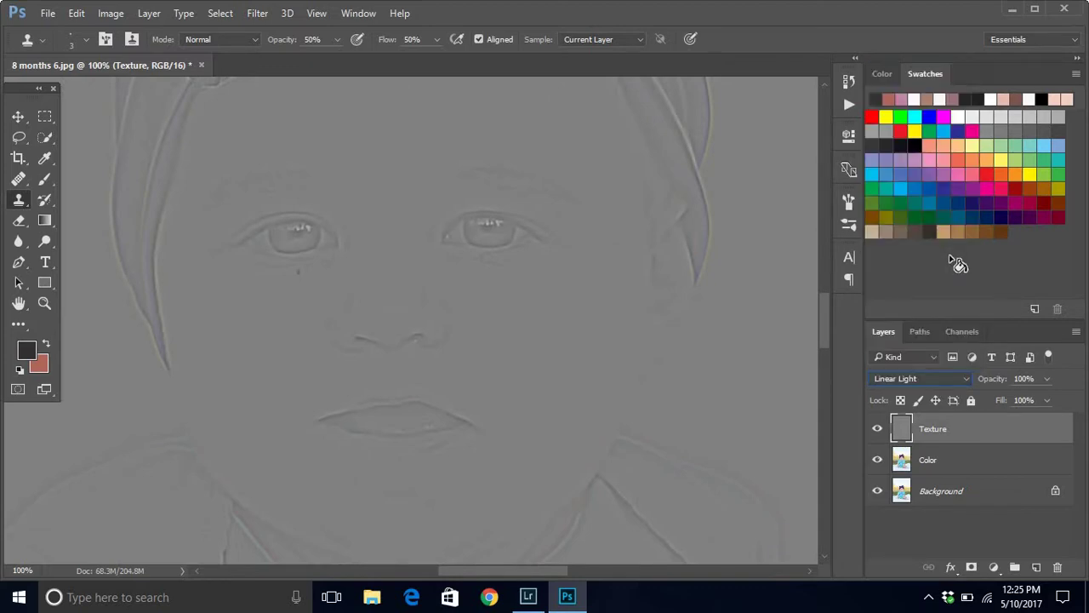
pyautogui.scroll(-4, 788, 294)
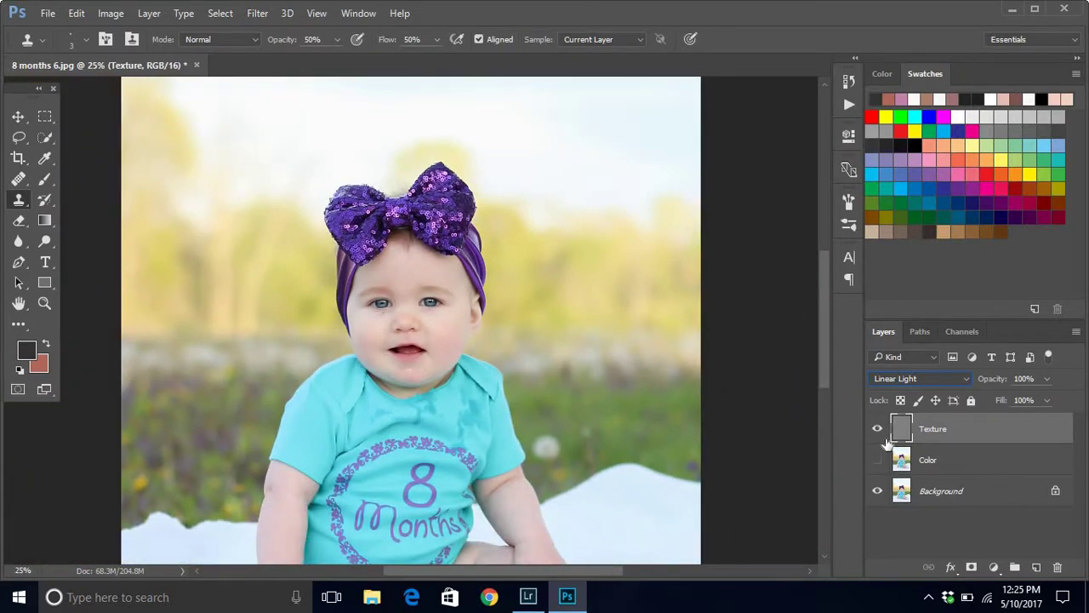
# Examine the baby's chin up close with the Color and Texture layers each switched off and on.
pyautogui.hotkey('ctrl', '+')
pyautogui.hotkey('ctrl', '+')
pyautogui.hotkey('ctrl', '+')
pyautogui.hotkey('ctrl', '+')
pyautogui.hotkey('ctrl', '+')
pyautogui.hotkey('ctrl', '+')
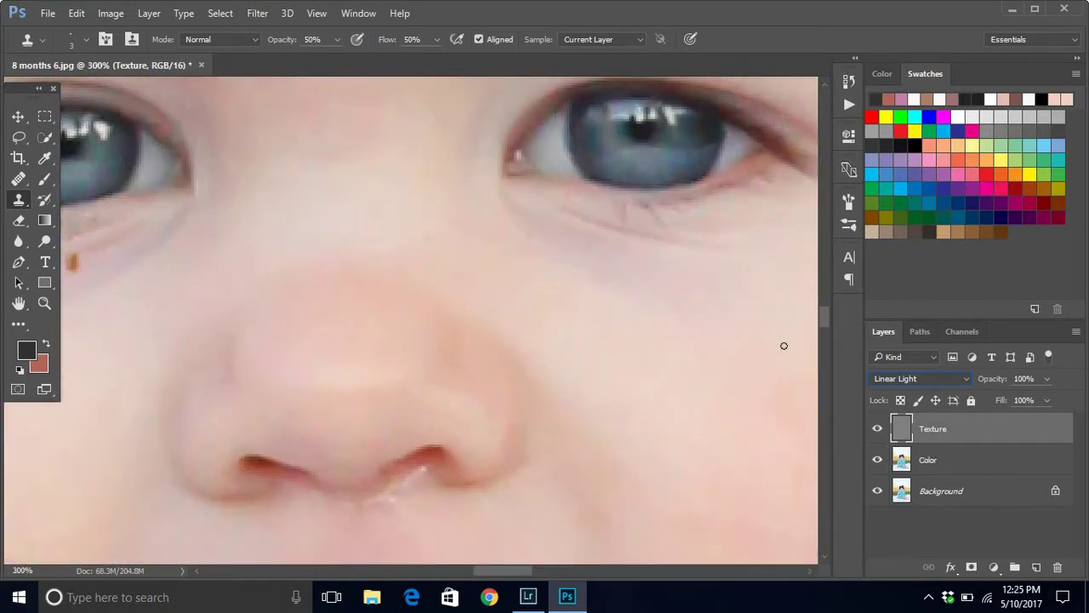
pyautogui.scroll(-5, 830, 321)
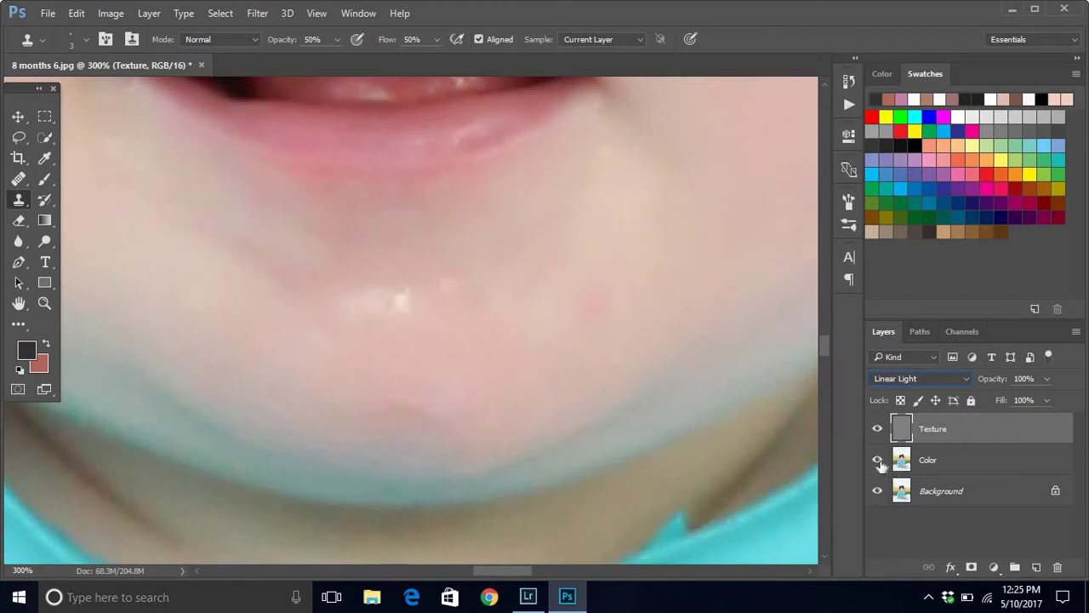
pyautogui.click(878, 459)
pyautogui.click(878, 460)
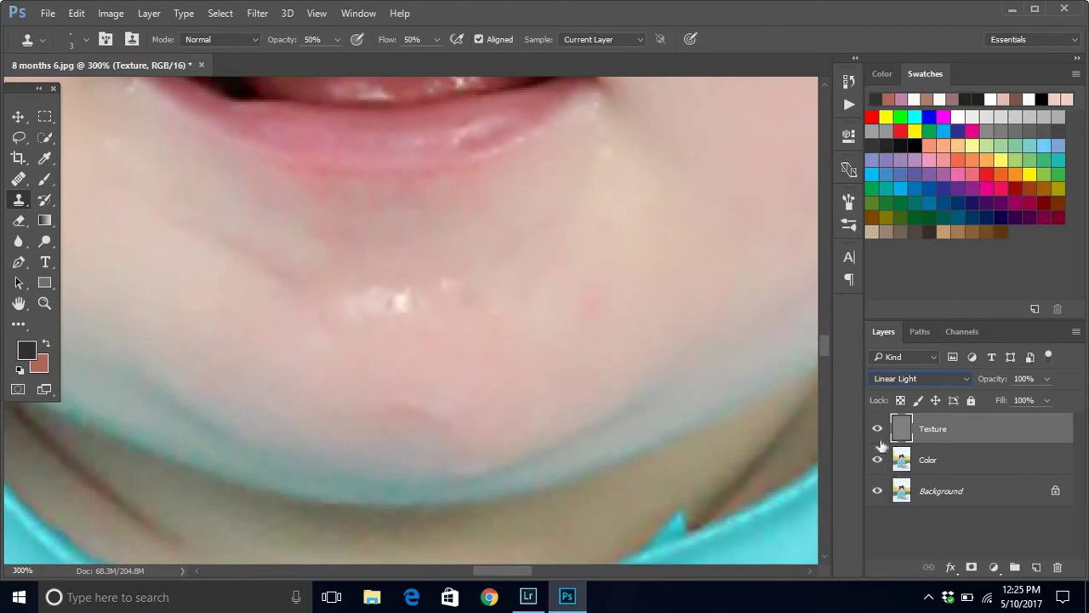
pyautogui.click(877, 429)
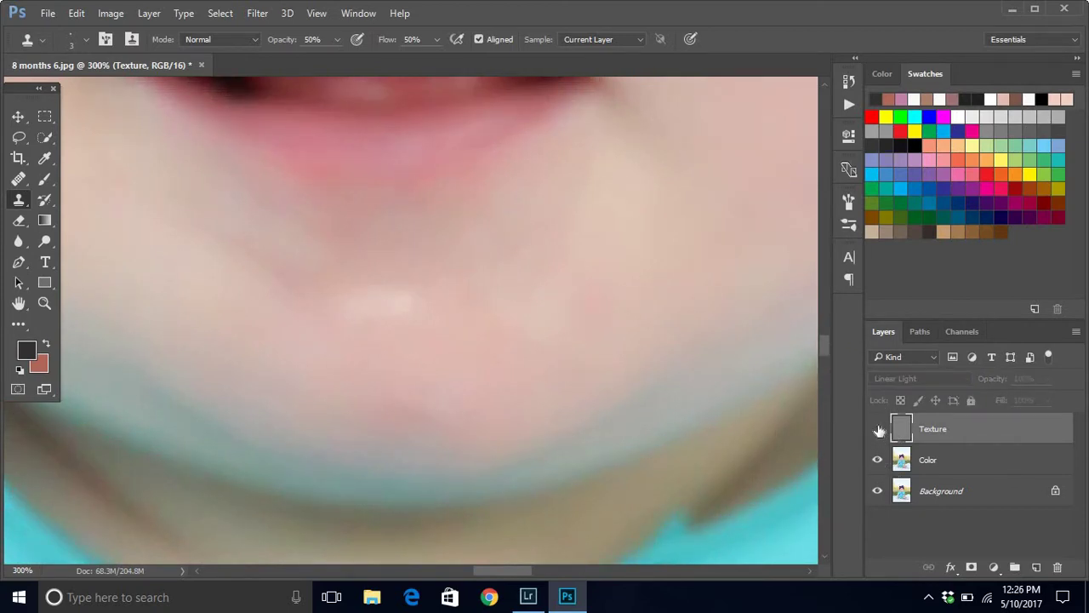
pyautogui.click(878, 429)
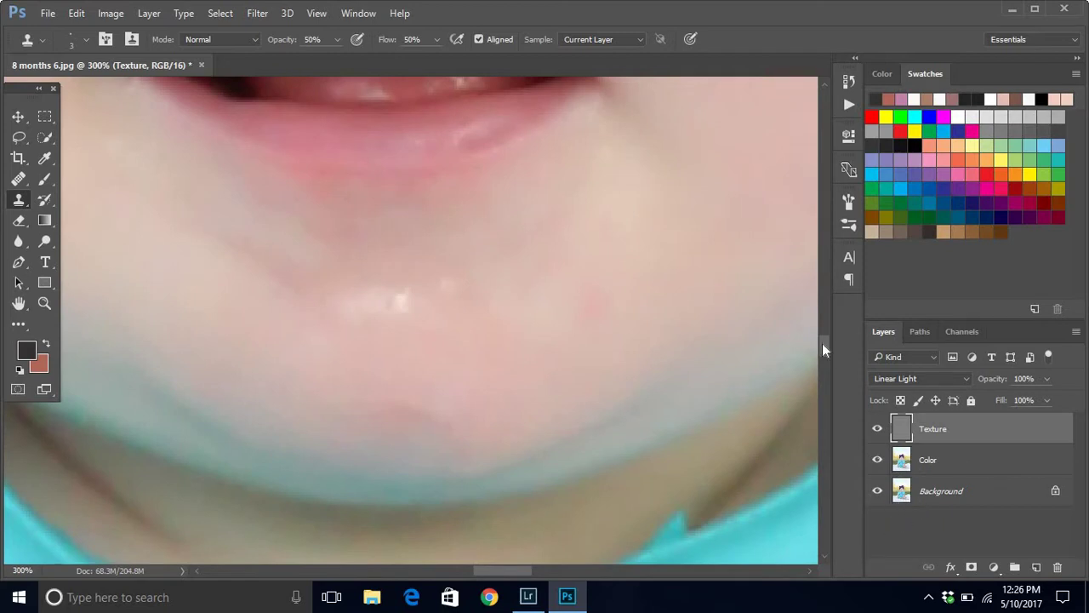
# Select the Color layer and set up the Lasso tool with a feather of 20 px.
pyautogui.hotkey('ctrl', '-')
pyautogui.hotkey('ctrl', '-')
pyautogui.hotkey('ctrl', '-')
pyautogui.hotkey('ctrl', '-')
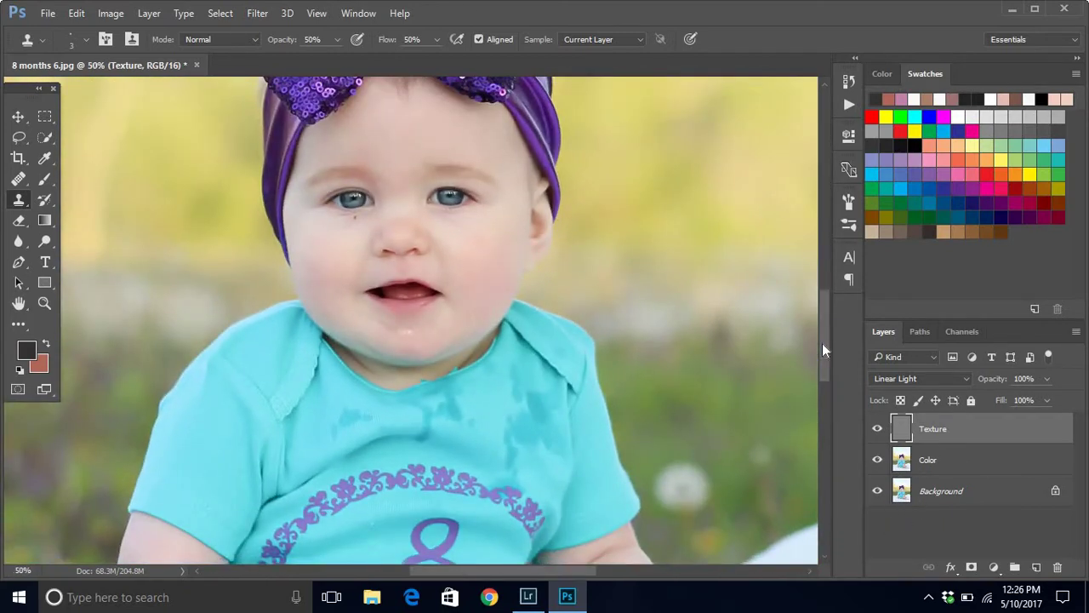
pyautogui.click(962, 458)
pyautogui.scroll(3, 826, 348)
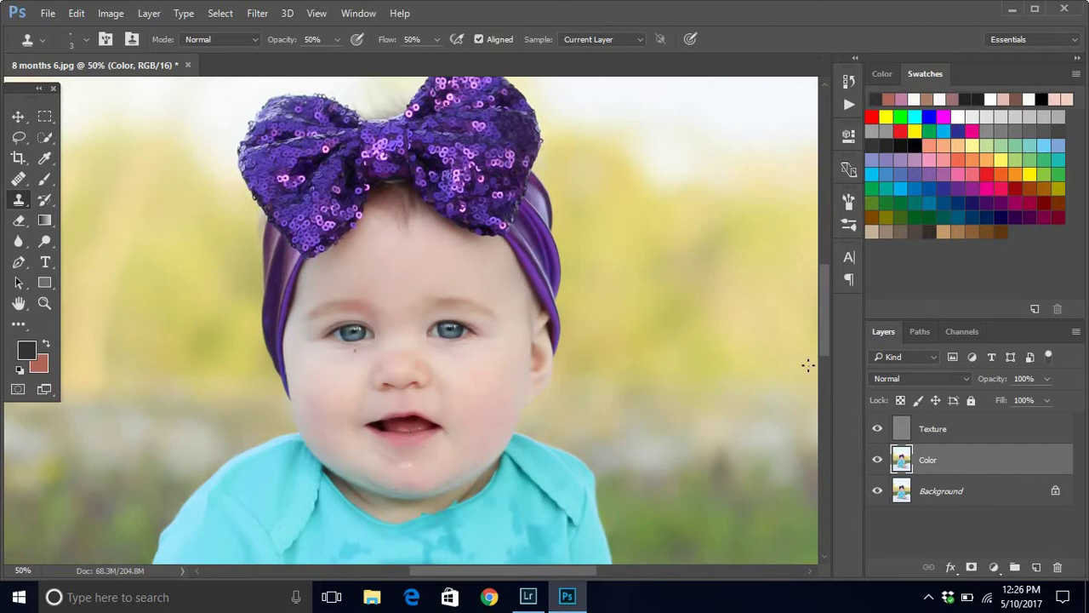
pyautogui.moveTo(823, 309); pyautogui.dragTo(820, 335)
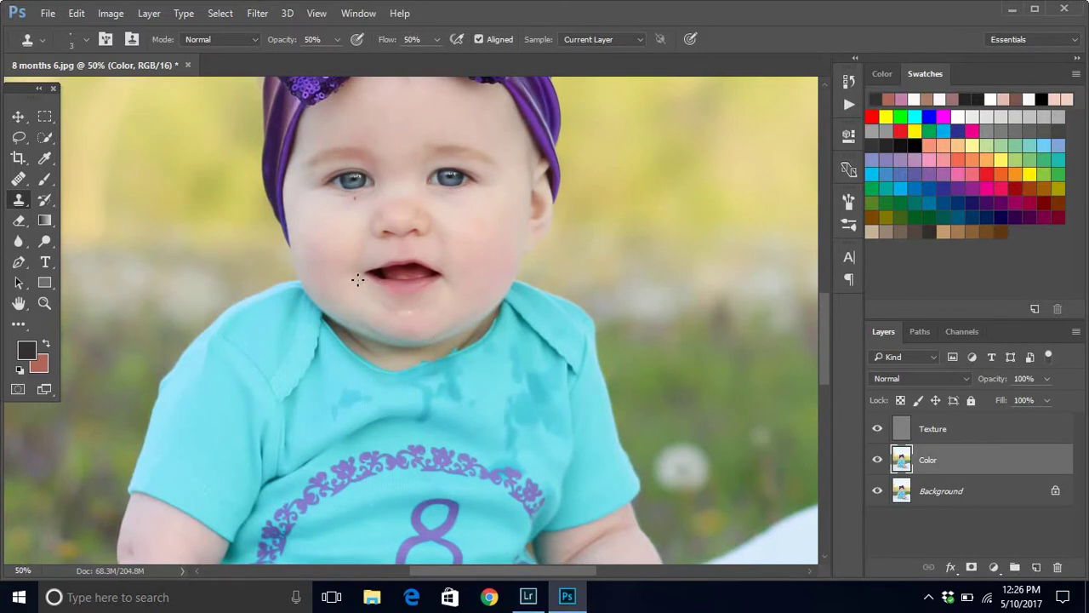
pyautogui.click(19, 139)
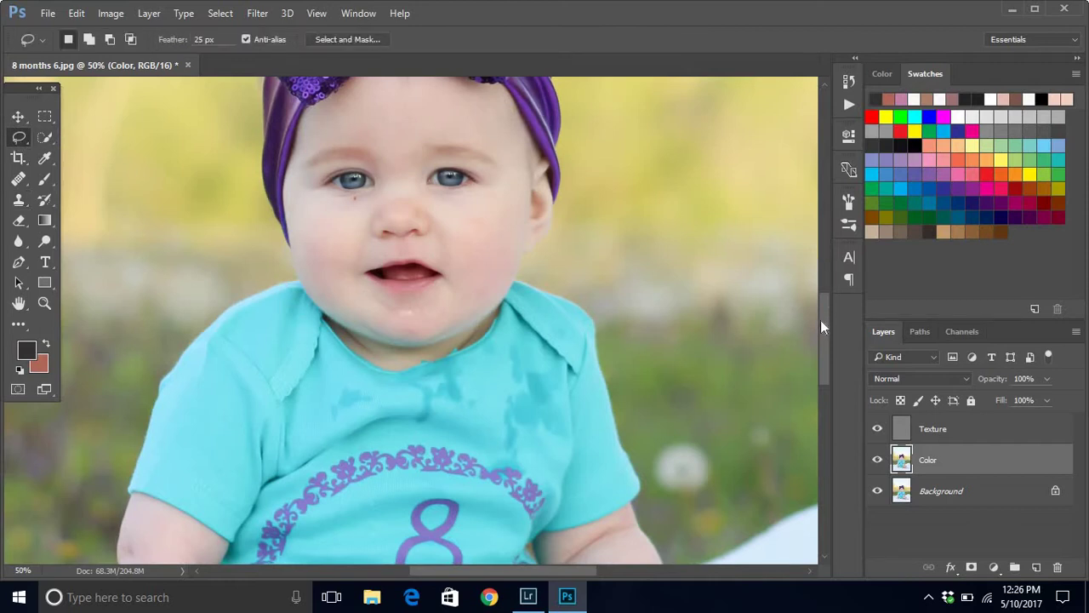
pyautogui.moveTo(823, 324); pyautogui.dragTo(823, 307)
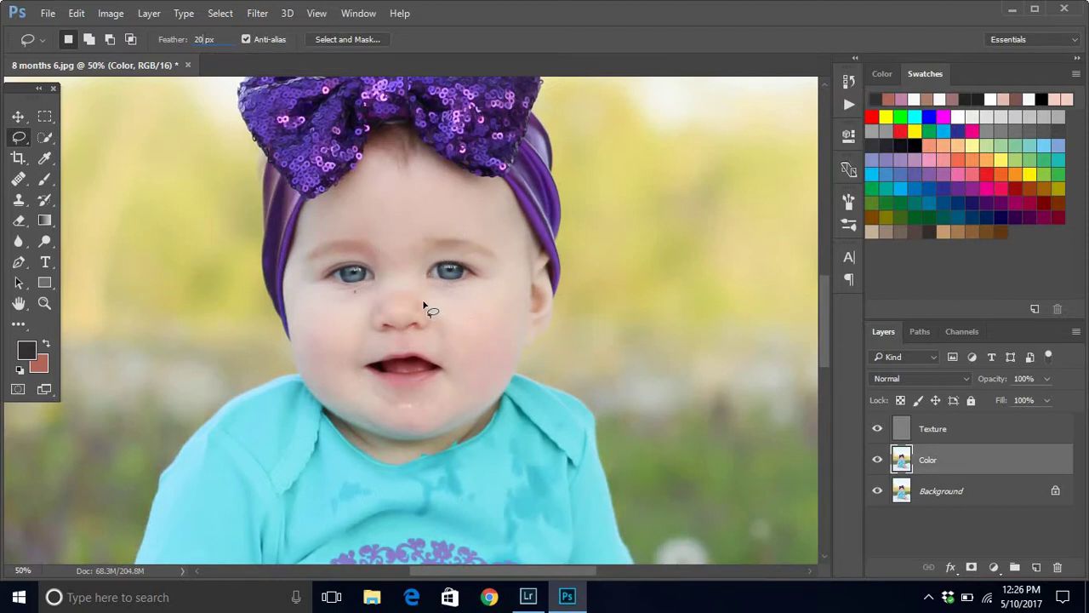
# Lasso the baby's cheek on the ear side of the face and apply a Gaussian Blur with a 10 px radius.
pyautogui.moveTo(424, 303)
pyautogui.mouseDown()
pyautogui.moveTo(436, 406)
pyautogui.moveTo(449, 421)
pyautogui.moveTo(473, 418)
pyautogui.moveTo(518, 349)
pyautogui.moveTo(520, 264)
pyautogui.moveTo(501, 260)
pyautogui.moveTo(488, 279)
pyautogui.moveTo(426, 303)
pyautogui.mouseUp()
pyautogui.click(257, 13)
pyautogui.moveTo(396, 188)
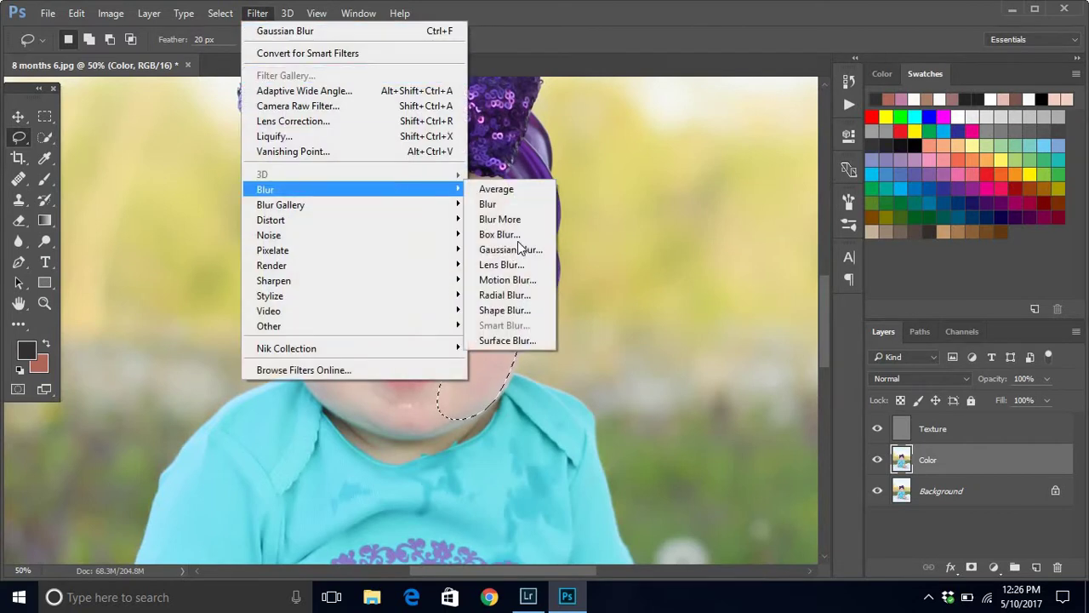
pyautogui.click(518, 249)
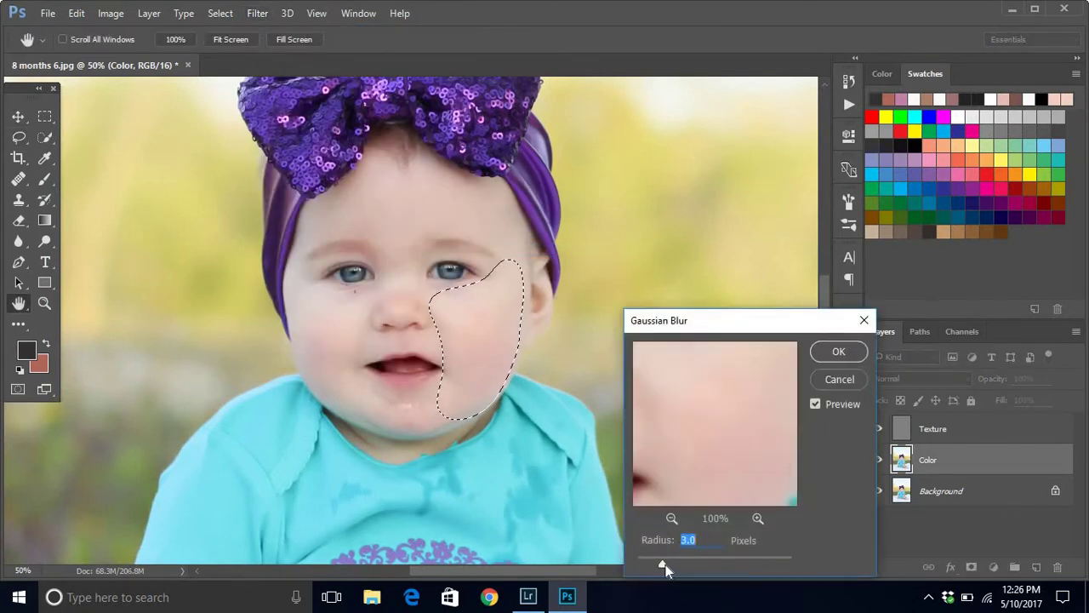
pyautogui.moveTo(686, 566); pyautogui.dragTo(700, 564)
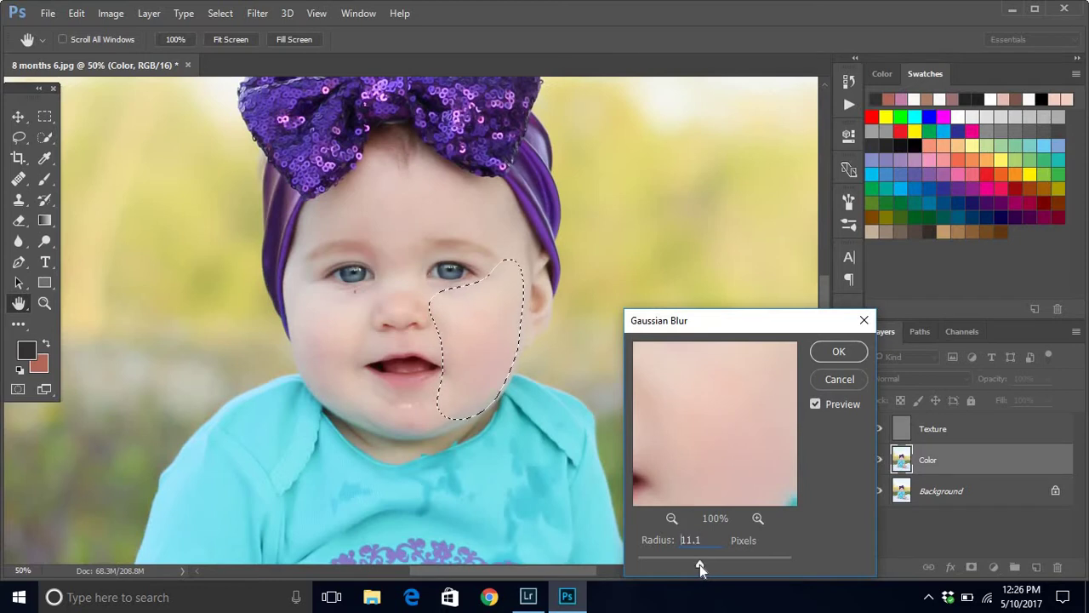
pyautogui.click(839, 351)
# Lasso the baby's forehead between the headband and eyebrows and apply a Gaussian Blur with a 10 px radius.
pyautogui.moveTo(410, 268)
pyautogui.mouseDown()
pyautogui.moveTo(464, 235)
pyautogui.moveTo(509, 273)
pyautogui.moveTo(520, 245)
pyautogui.moveTo(504, 187)
pyautogui.moveTo(511, 200)
pyautogui.moveTo(426, 169)
pyautogui.moveTo(425, 188)
pyautogui.moveTo(407, 199)
pyautogui.moveTo(380, 178)
pyautogui.moveTo(317, 234)
pyautogui.moveTo(309, 221)
pyautogui.moveTo(299, 250)
pyautogui.moveTo(361, 237)
pyautogui.moveTo(422, 286)
pyautogui.mouseUp()
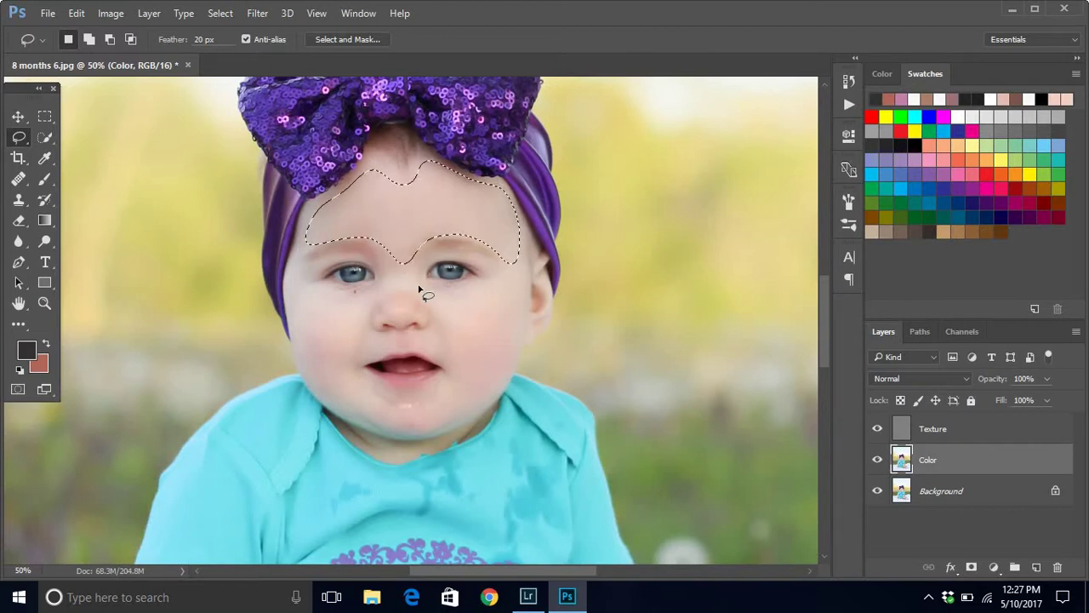
pyautogui.click(257, 12)
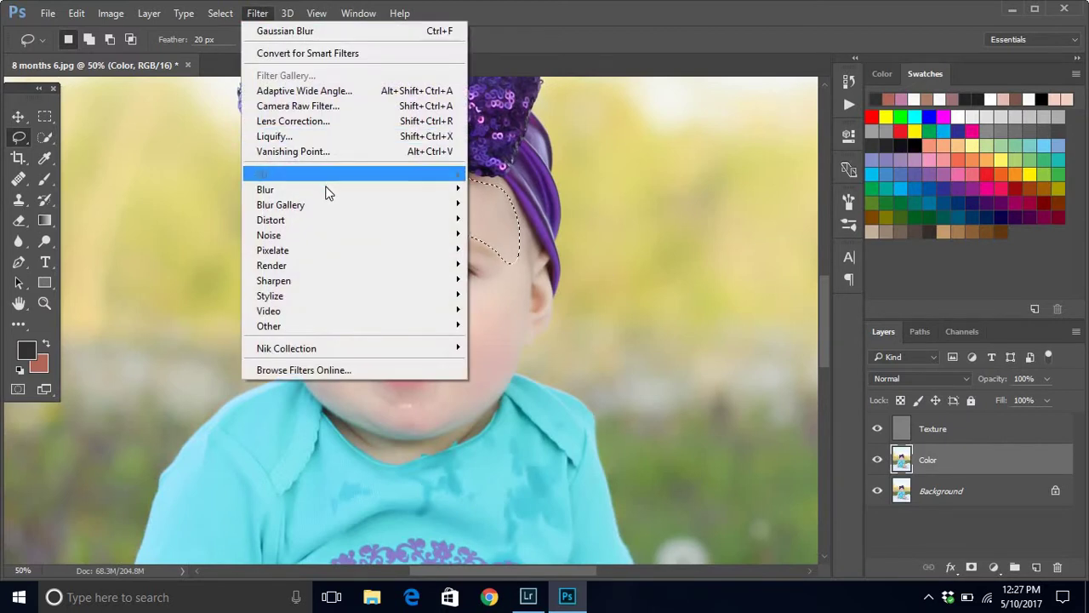
pyautogui.moveTo(334, 194)
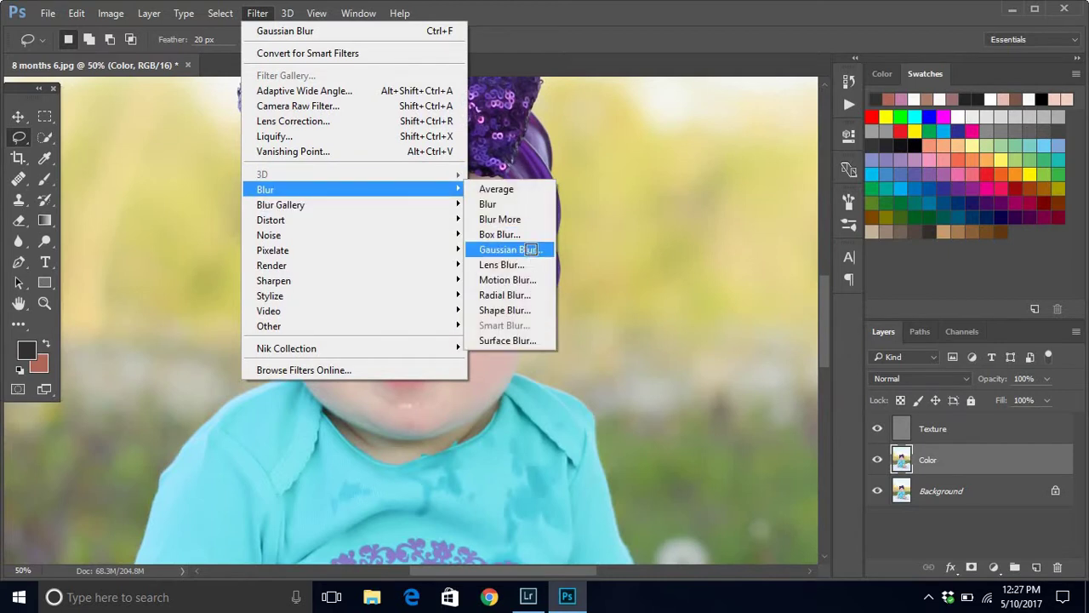
pyautogui.click(532, 249)
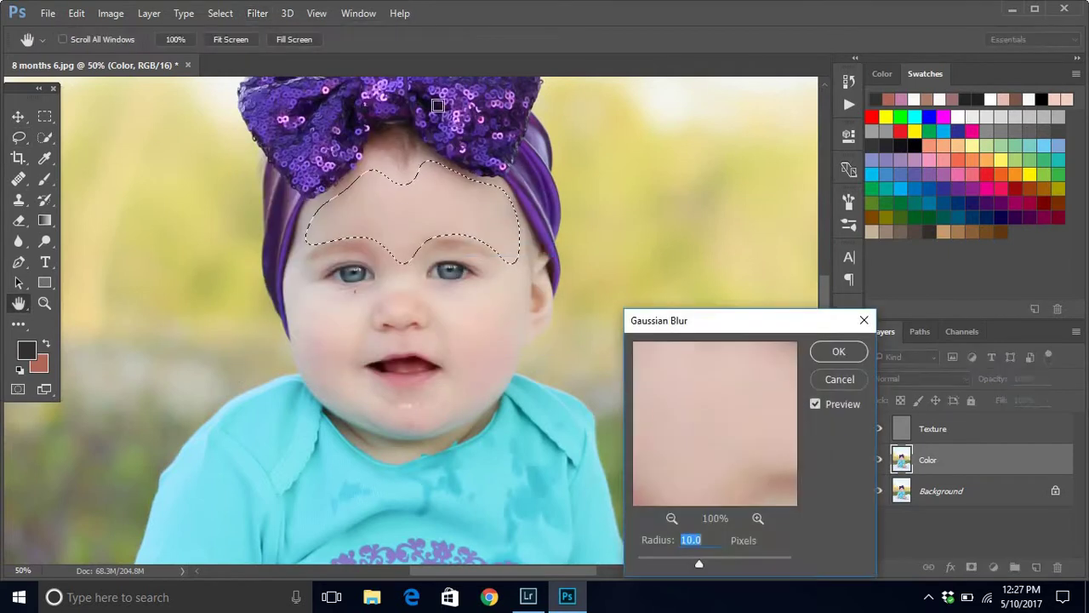
pyautogui.click(851, 356)
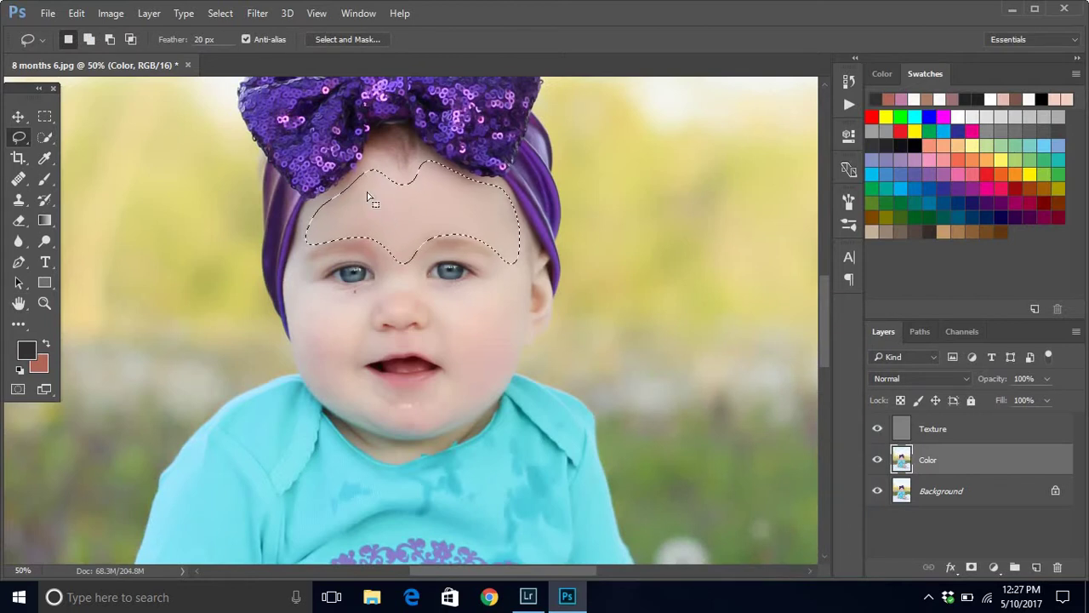
# Lasso the baby's opposite cheek, below the eye with the small red mark, and apply a Gaussian Blur with a 10 px radius.
pyautogui.moveTo(377, 285)
pyautogui.mouseDown()
pyautogui.moveTo(348, 413)
pyautogui.moveTo(300, 366)
pyautogui.moveTo(290, 324)
pyautogui.moveTo(300, 292)
pyautogui.moveTo(384, 287)
pyautogui.moveTo(388, 306)
pyautogui.mouseUp()
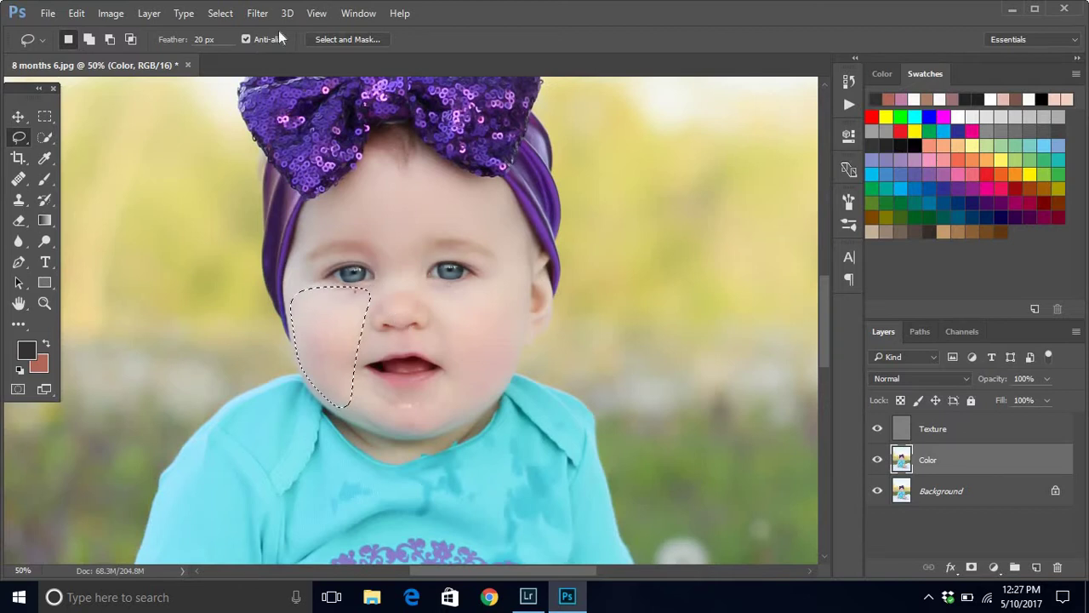
pyautogui.click(259, 14)
pyautogui.moveTo(366, 199)
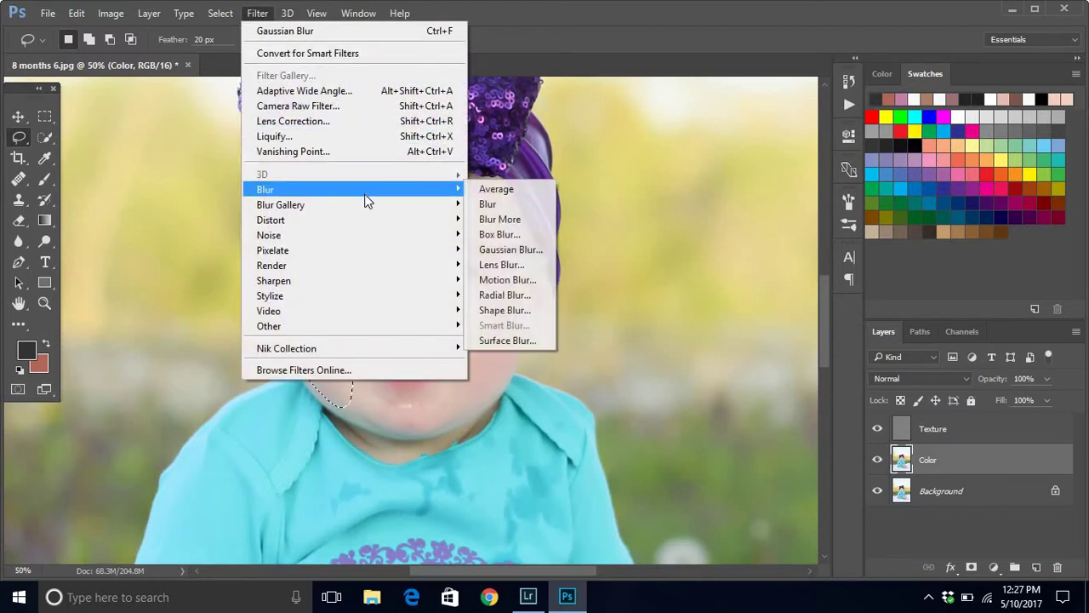
pyautogui.click(509, 249)
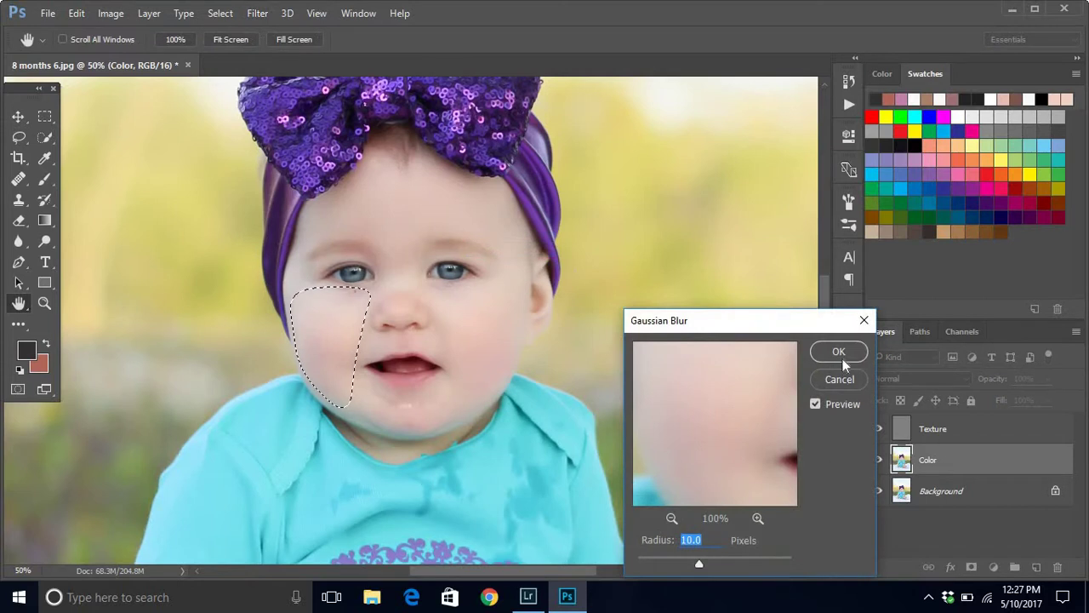
pyautogui.click(843, 358)
# Lasso the chin area below the mouth and apply a Gaussian Blur with a 10 px radius.
pyautogui.moveTo(360, 385)
pyautogui.mouseDown()
pyautogui.moveTo(388, 432)
pyautogui.moveTo(423, 434)
pyautogui.moveTo(476, 405)
pyautogui.moveTo(484, 387)
pyautogui.moveTo(466, 361)
pyautogui.moveTo(418, 388)
pyautogui.moveTo(357, 384)
pyautogui.mouseUp()
pyautogui.click(258, 14)
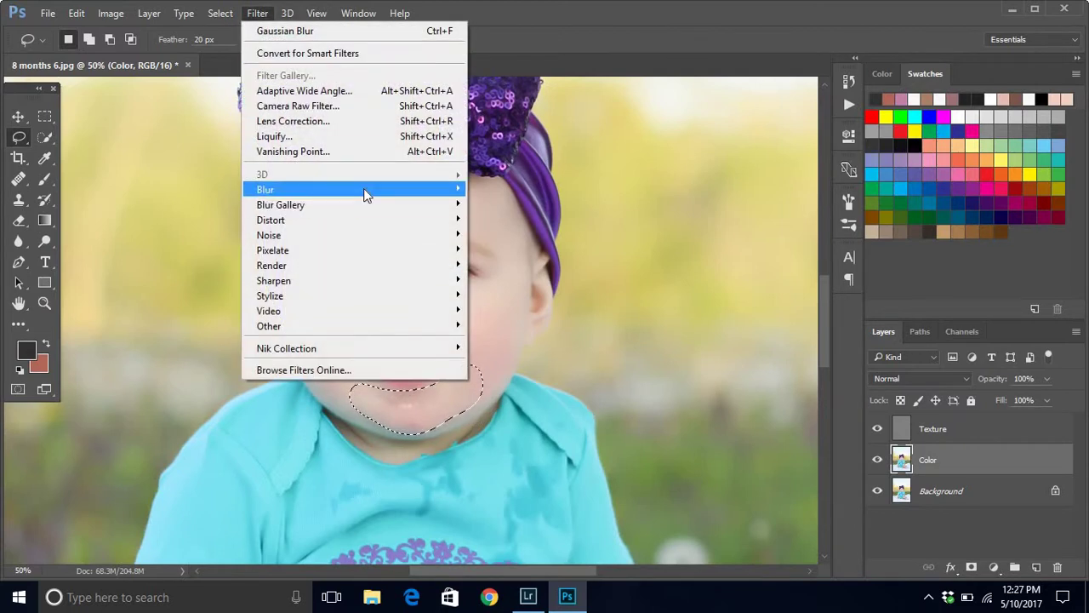
pyautogui.moveTo(365, 192)
pyautogui.click(519, 248)
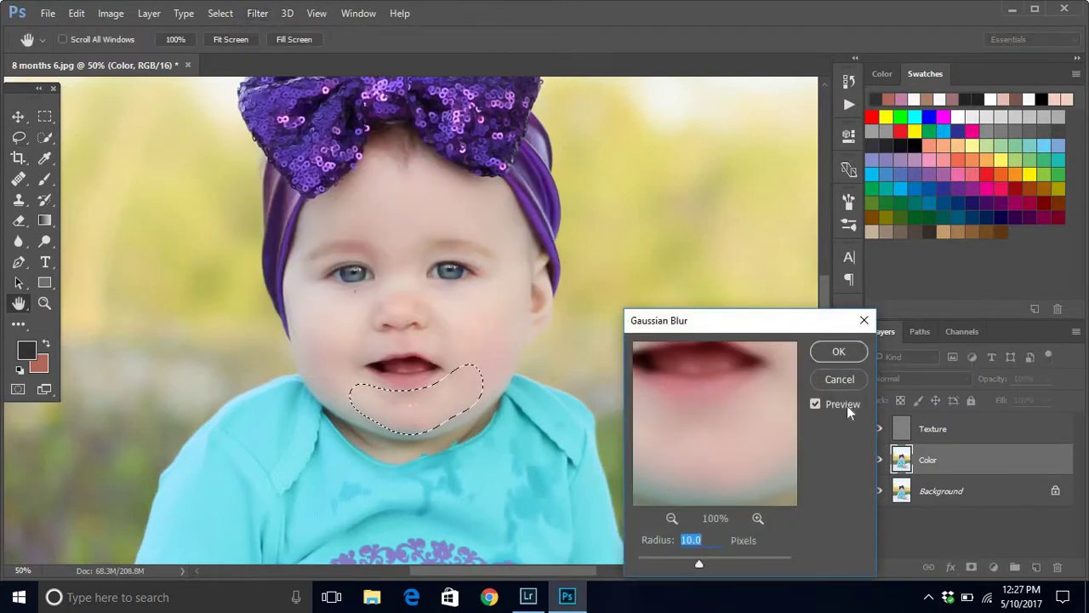
pyautogui.click(840, 352)
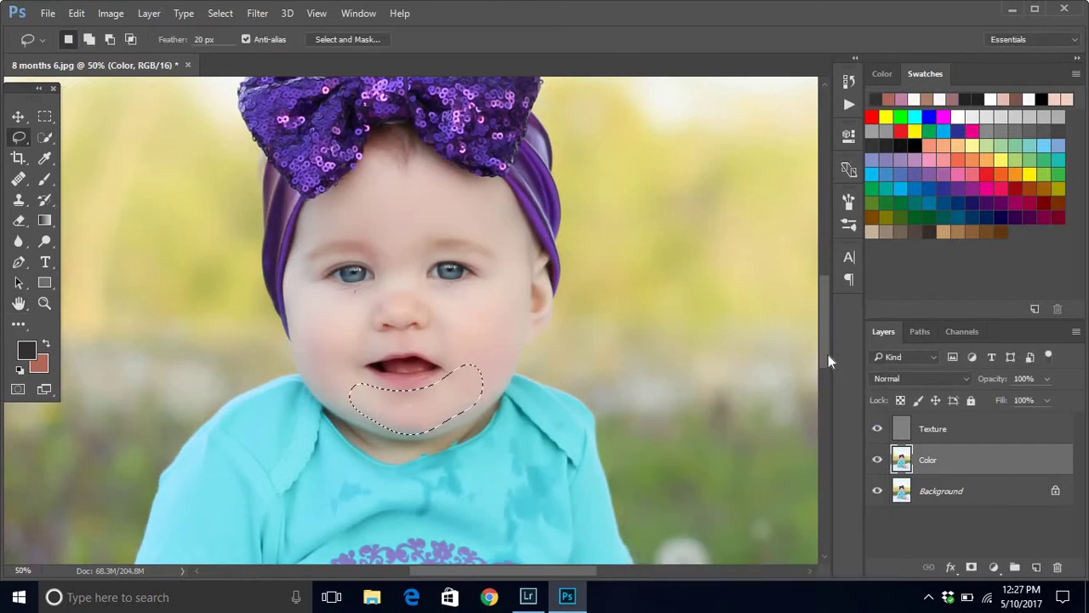
# Lasso the large wet spot on the right side of the shirt's chest and apply a Gaussian Blur with a 30.4 px radius.
pyautogui.moveTo(828, 354); pyautogui.dragTo(825, 382)
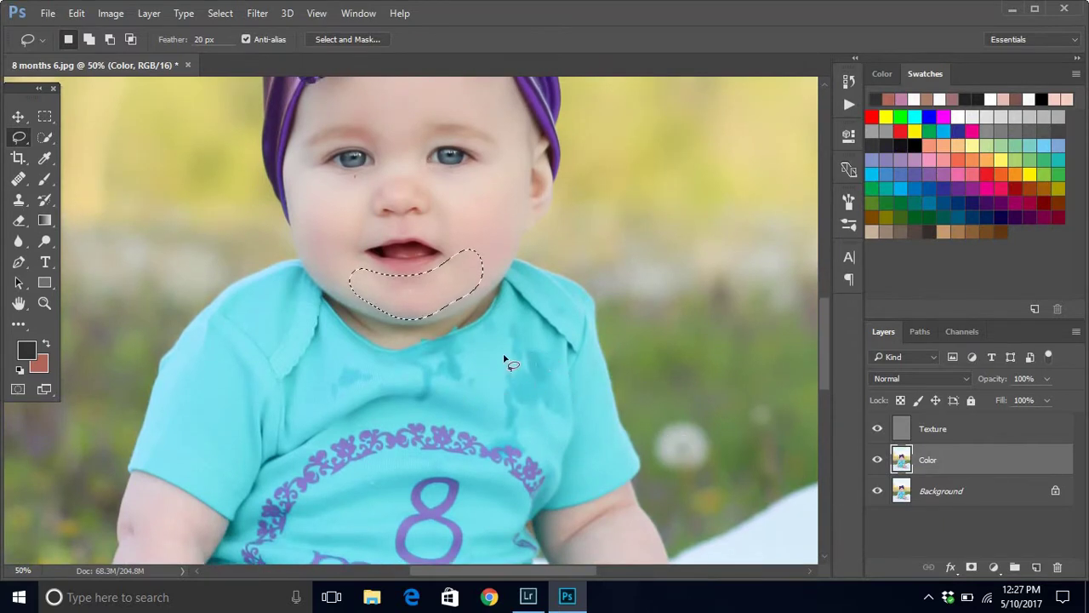
pyautogui.moveTo(500, 334)
pyautogui.mouseDown()
pyautogui.moveTo(497, 401)
pyautogui.moveTo(543, 423)
pyautogui.moveTo(567, 415)
pyautogui.moveTo(558, 345)
pyautogui.moveTo(528, 339)
pyautogui.moveTo(513, 309)
pyautogui.moveTo(503, 340)
pyautogui.mouseUp()
pyautogui.click(257, 13)
pyautogui.moveTo(331, 189)
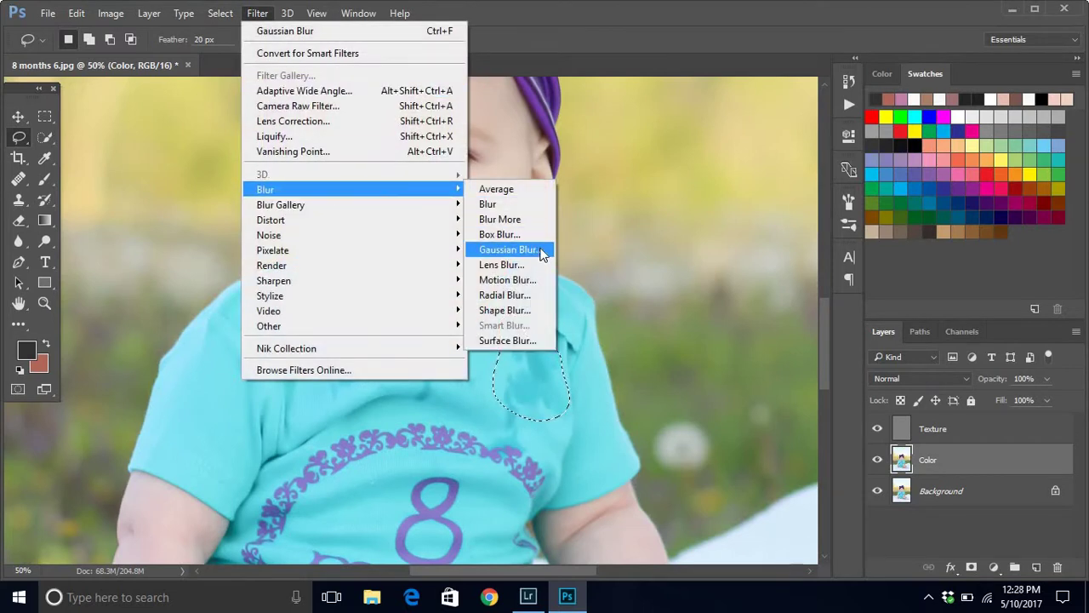
pyautogui.click(547, 246)
pyautogui.click(705, 561)
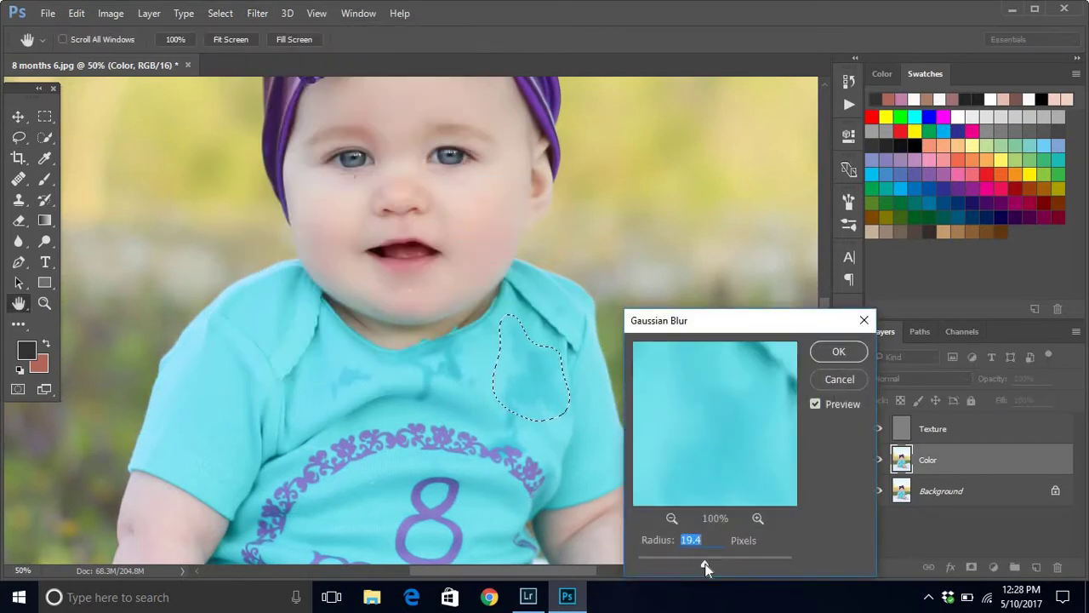
pyautogui.moveTo(708, 562); pyautogui.dragTo(715, 560)
pyautogui.click(828, 351)
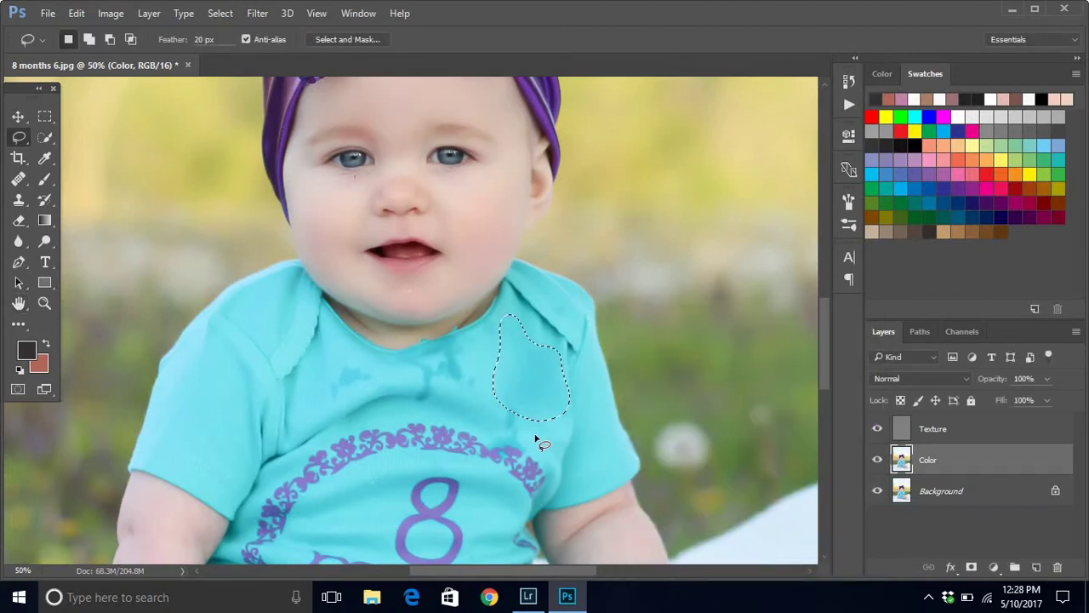
# Lasso the small wet patch just above the right part of the floral print and apply a 30.4 px Gaussian Blur.
pyautogui.moveTo(537, 440); pyautogui.dragTo(519, 397)
pyautogui.moveTo(506, 447)
pyautogui.mouseDown()
pyautogui.moveTo(517, 454)
pyautogui.moveTo(536, 438)
pyautogui.mouseUp()
pyautogui.click(258, 13)
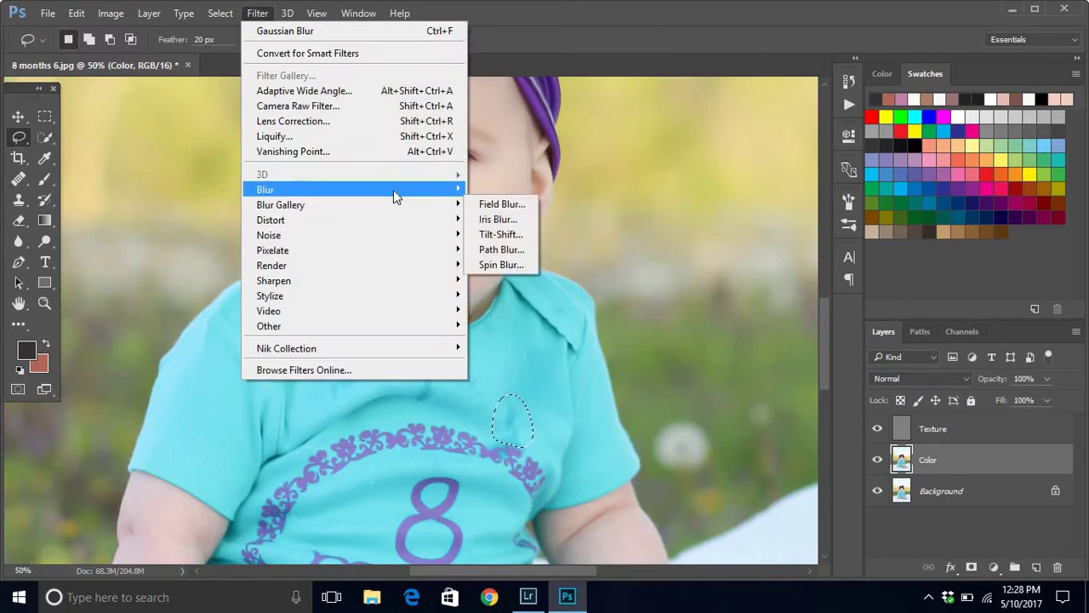
pyautogui.moveTo(393, 189)
pyautogui.click(526, 253)
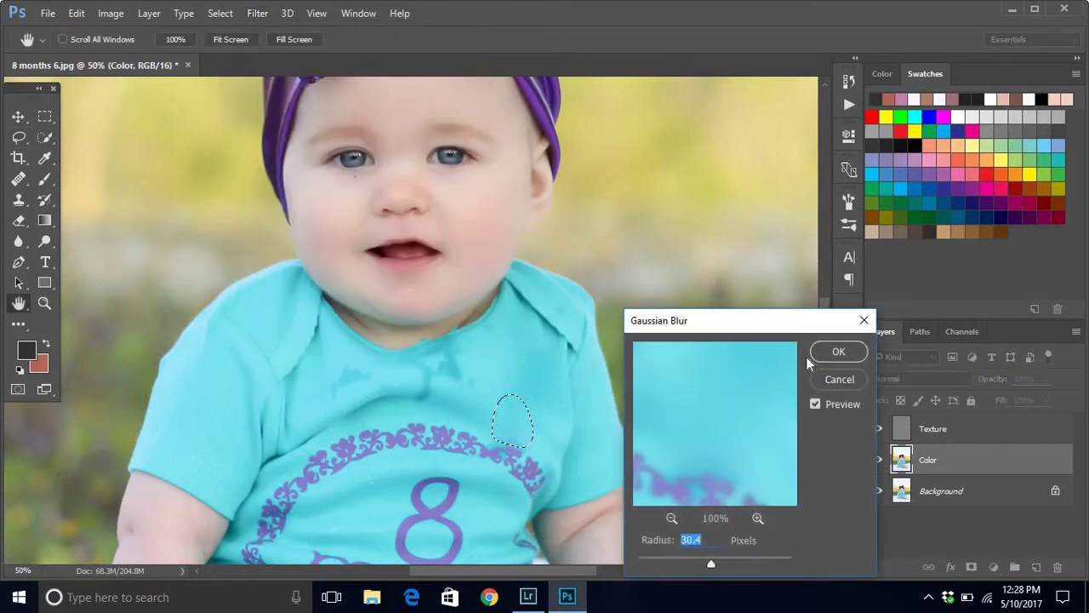
pyautogui.click(830, 353)
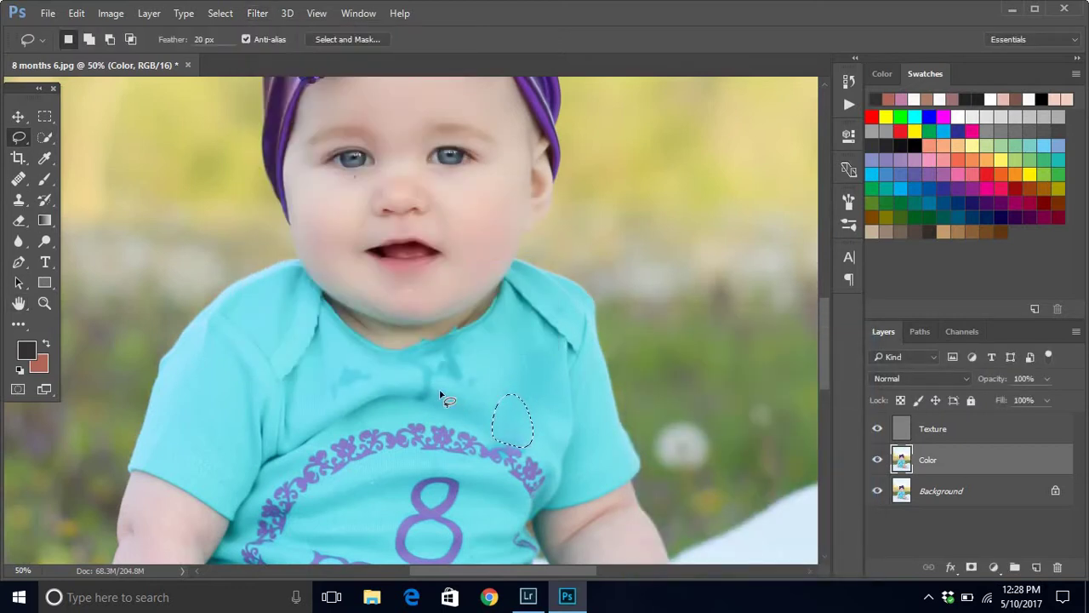
# Lasso the wet spot directly below the middle of the neckline and apply a Gaussian Blur with a 30.4 px radius.
pyautogui.moveTo(439, 390)
pyautogui.mouseDown()
pyautogui.moveTo(489, 389)
pyautogui.moveTo(472, 352)
pyautogui.moveTo(452, 341)
pyautogui.moveTo(405, 368)
pyautogui.moveTo(426, 401)
pyautogui.moveTo(441, 390)
pyautogui.mouseUp()
pyautogui.click(257, 13)
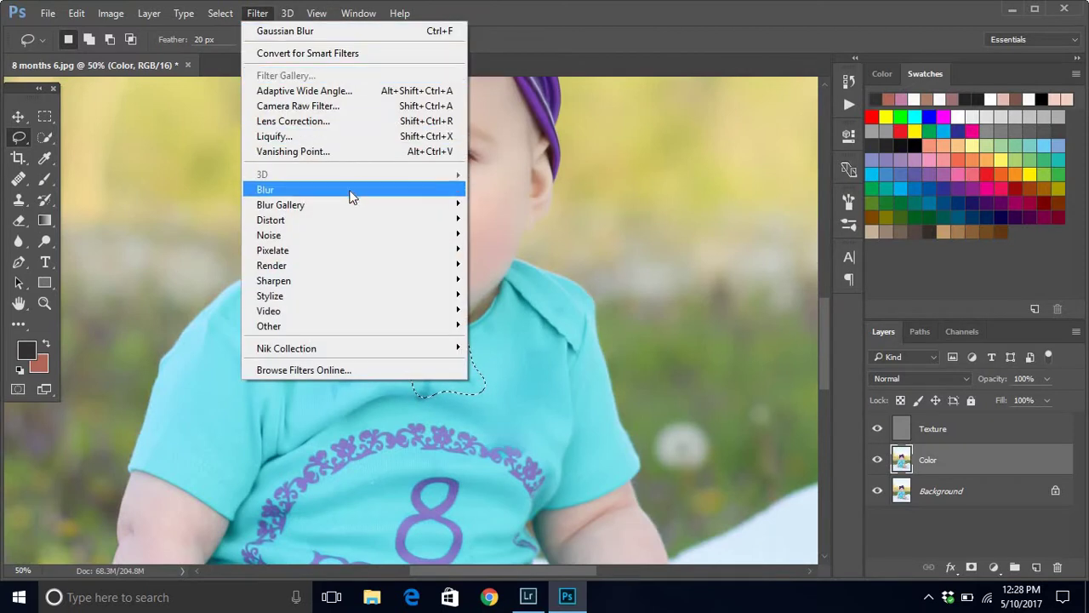
pyautogui.moveTo(353, 190)
pyautogui.click(509, 249)
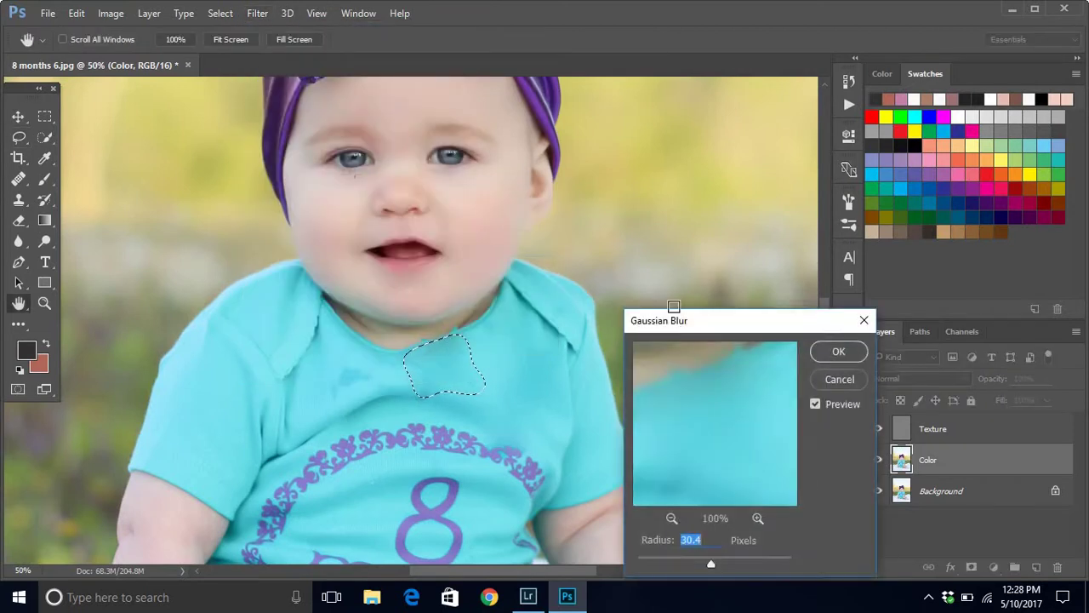
pyautogui.click(836, 359)
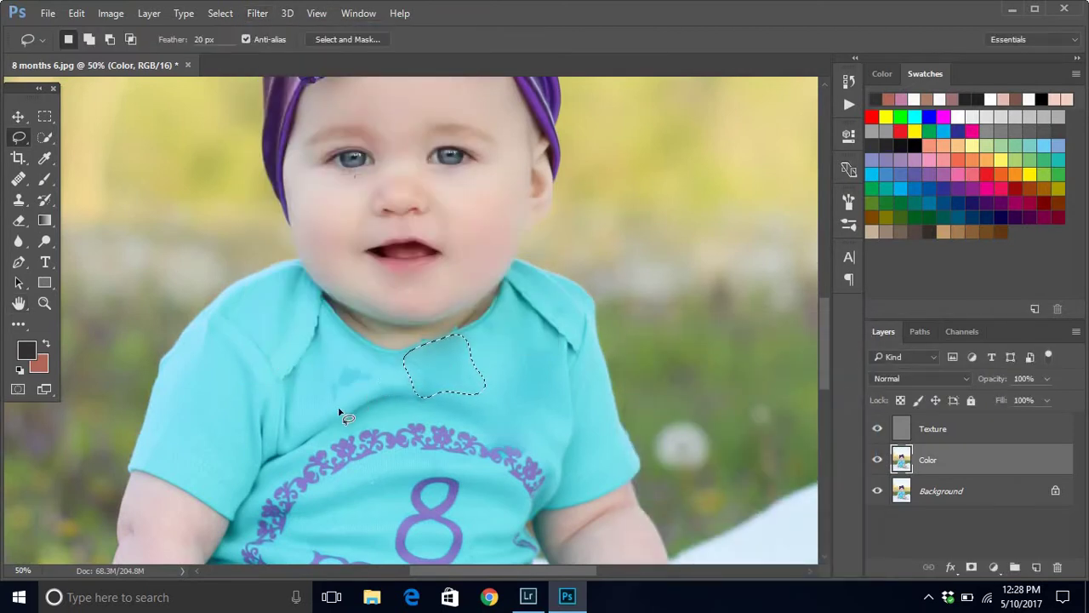
# Lasso the remaining wet spot on the left side of the shirt's chest and apply a 30.4 px Gaussian Blur.
pyautogui.moveTo(339, 407)
pyautogui.mouseDown()
pyautogui.moveTo(378, 377)
pyautogui.moveTo(365, 360)
pyautogui.moveTo(332, 368)
pyautogui.moveTo(325, 408)
pyautogui.moveTo(362, 400)
pyautogui.mouseUp()
pyautogui.click(256, 13)
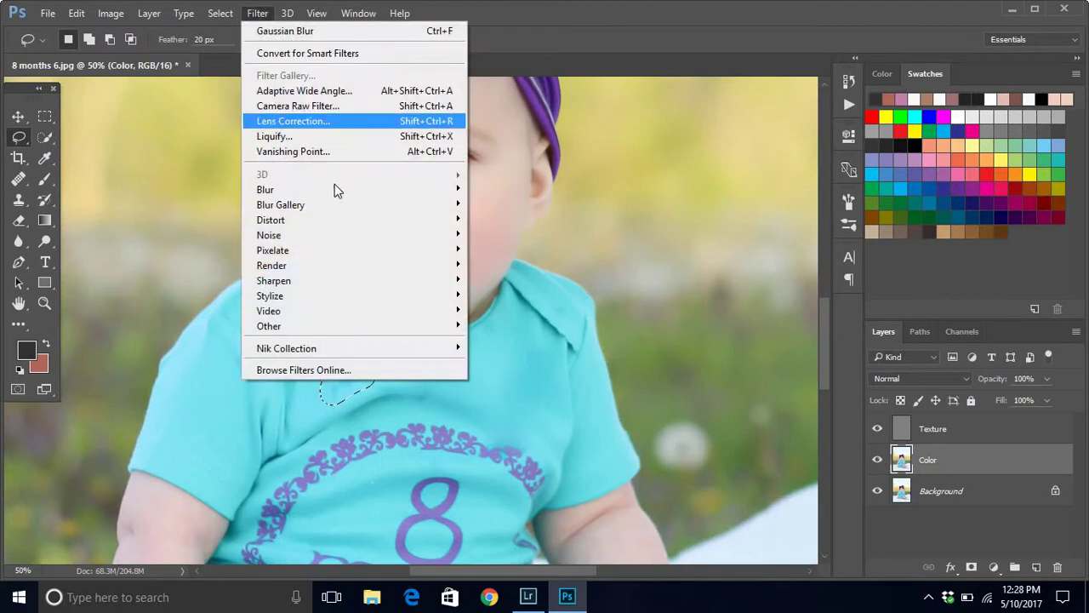
pyautogui.moveTo(417, 196)
pyautogui.click(515, 249)
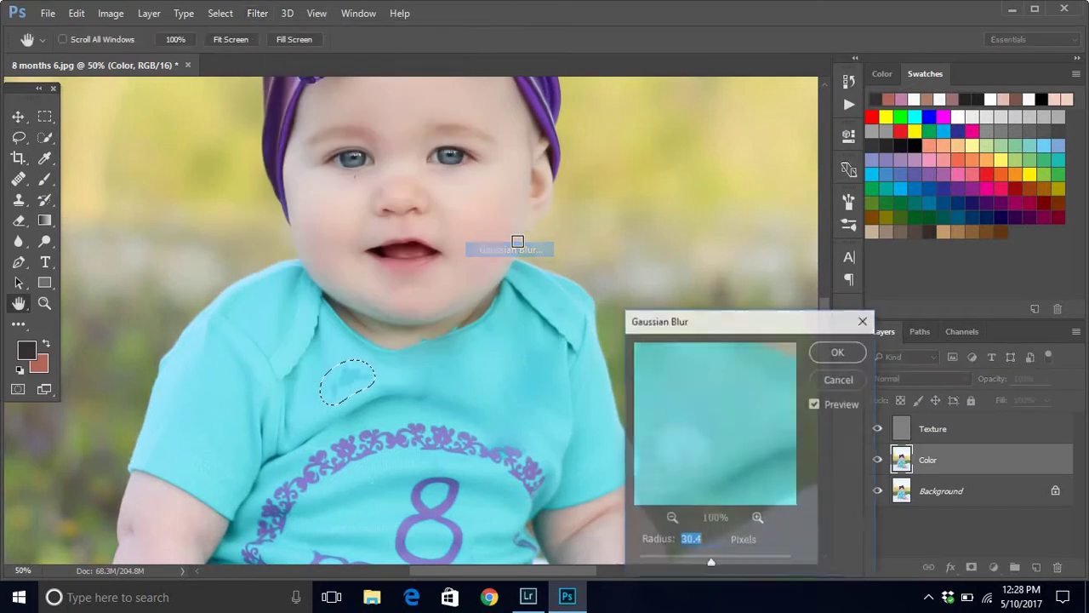
pyautogui.click(855, 355)
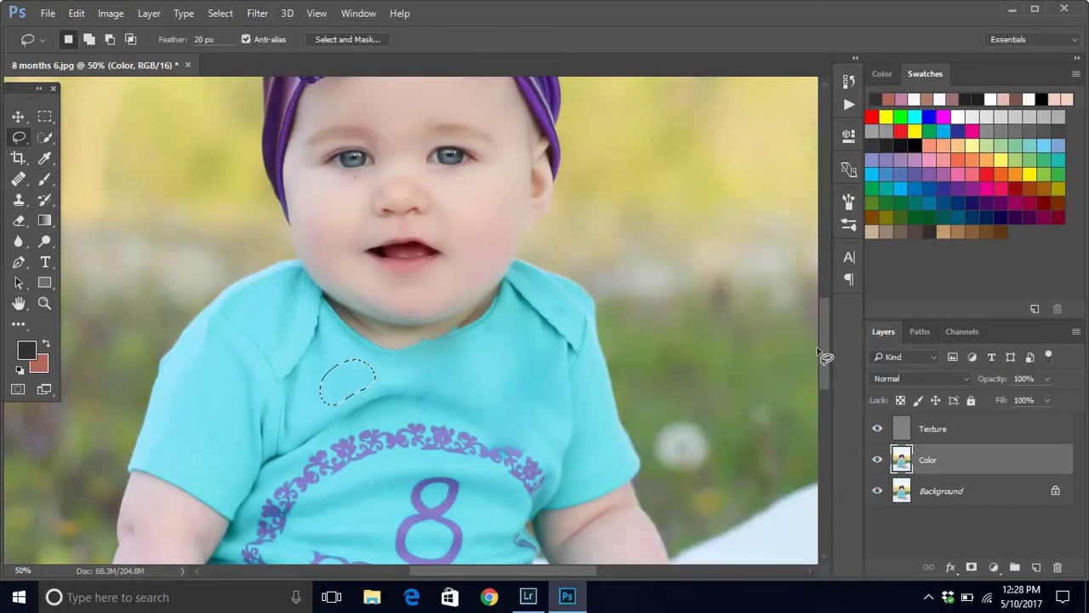
# Clear the selection and review the retouched shirt and face in the whole portrait.
pyautogui.moveTo(824, 360); pyautogui.dragTo(809, 369)
pyautogui.click(219, 12)
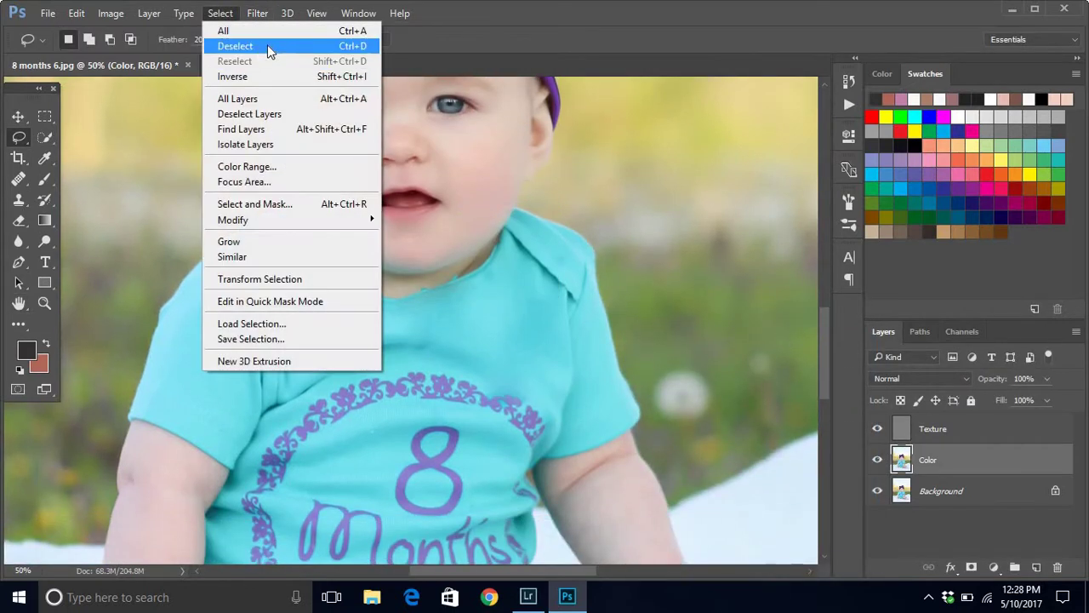
pyautogui.click(268, 45)
pyautogui.moveTo(830, 380); pyautogui.dragTo(833, 341)
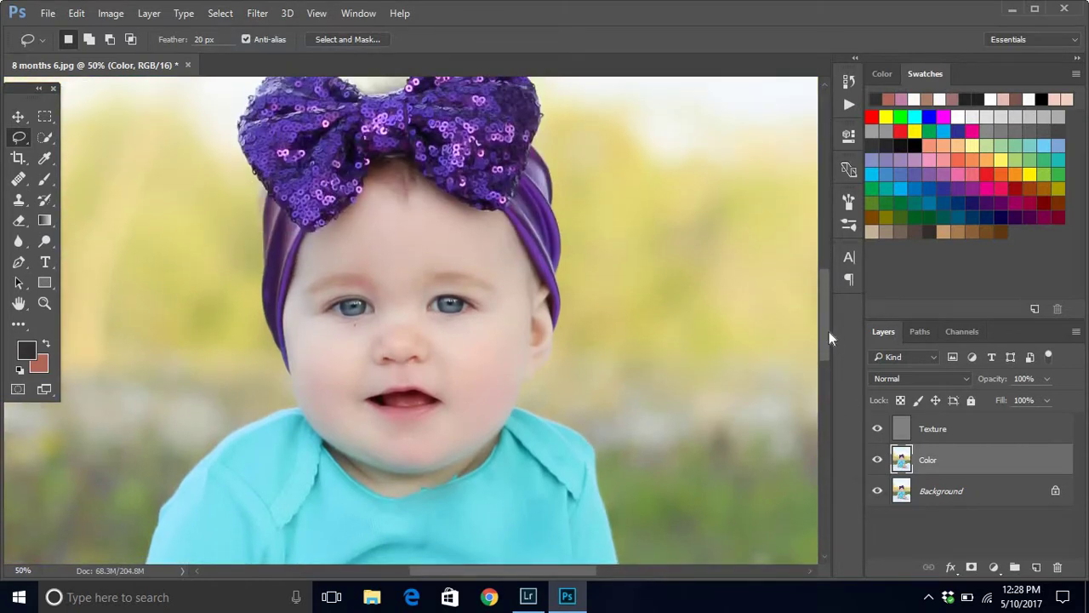
pyautogui.hotkey('ctrl', '-')
pyautogui.hotkey('ctrl', '-')
pyautogui.hotkey('ctrl', '-')
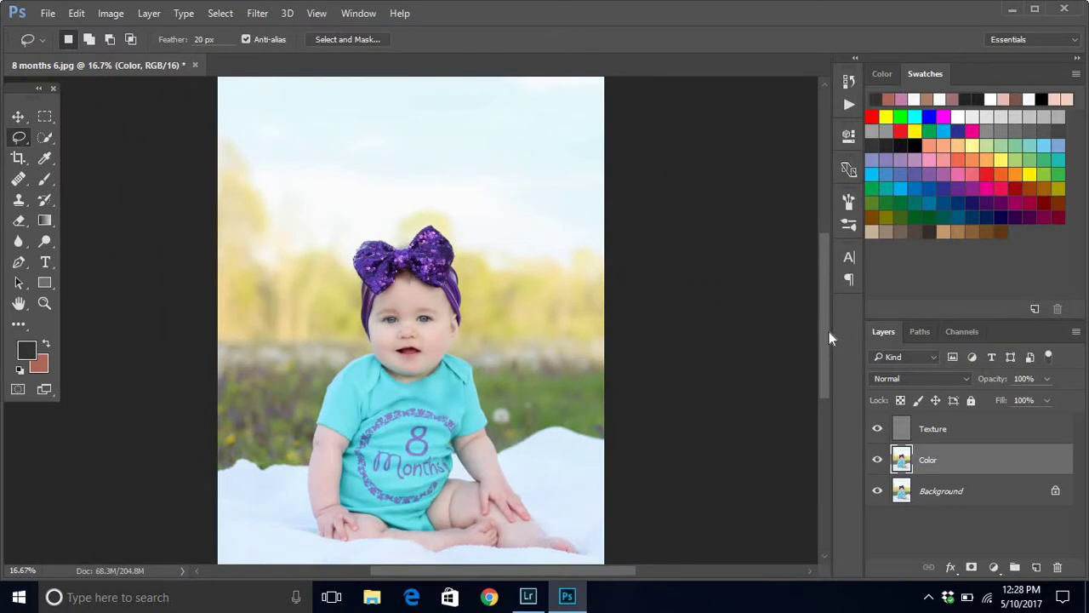
# Activate the Clone Stamp tool on the Texture layer for close-up retouching around the baby's eyes.
pyautogui.hotkey('ctrl', '+')
pyautogui.hotkey('ctrl', '+')
pyautogui.hotkey('ctrl', '+')
pyautogui.hotkey('ctrl', '+')
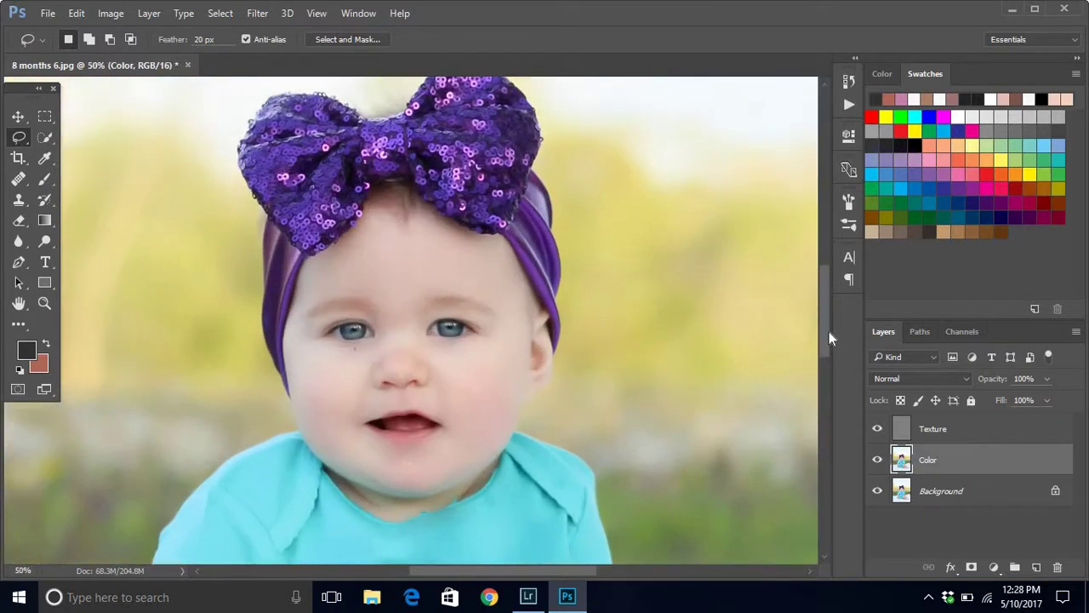
pyautogui.hotkey('ctrl', '+')
pyautogui.hotkey('ctrl', '+')
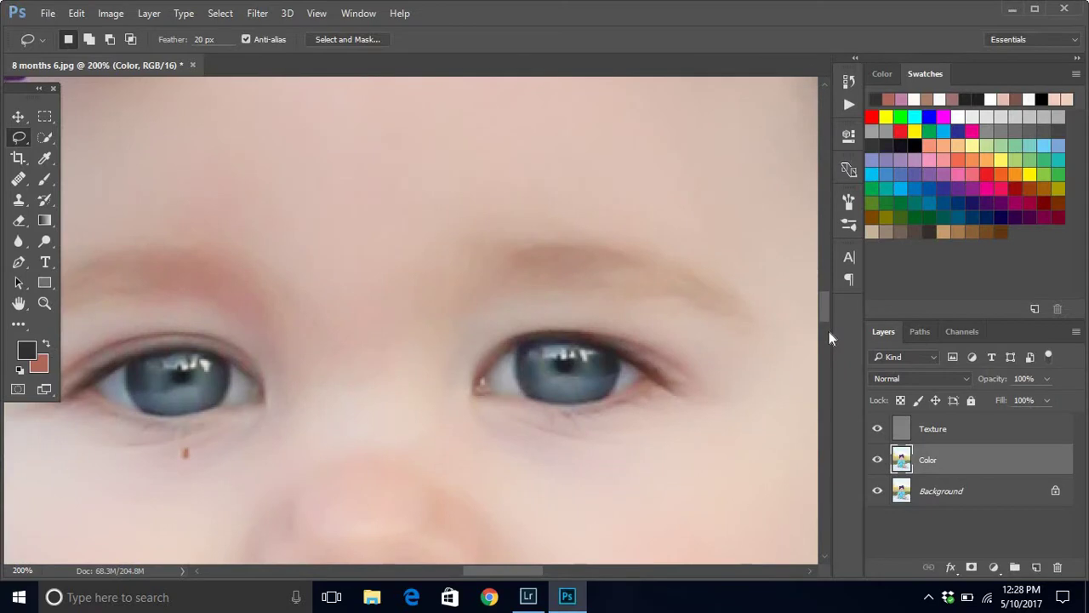
pyautogui.click(968, 433)
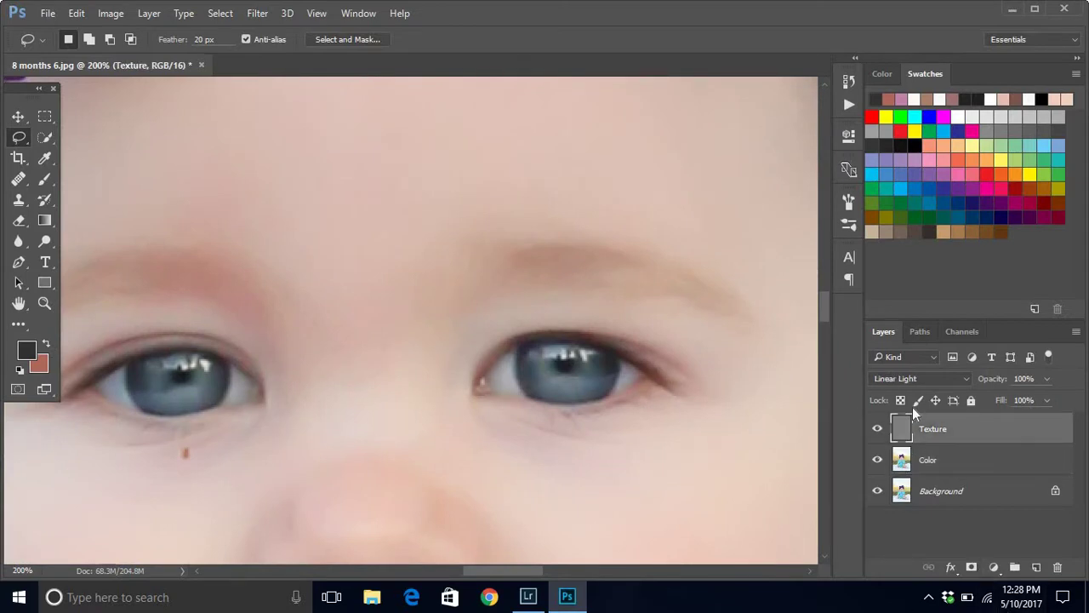
pyautogui.click(19, 201)
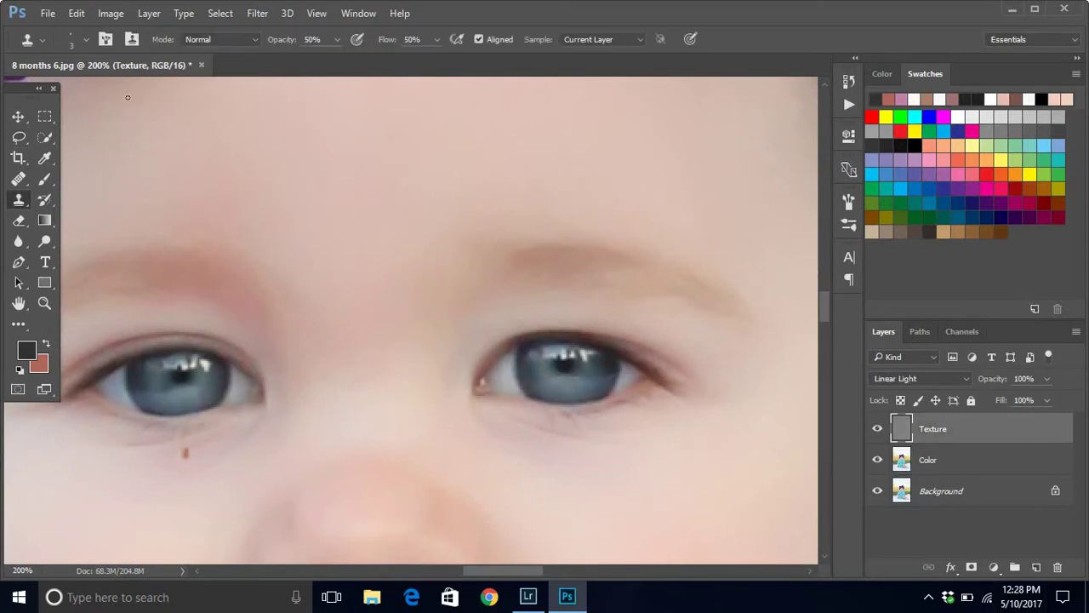
# Set the Clone Stamp brush to a 10 px size with 65% hardness.
pyautogui.click(87, 41)
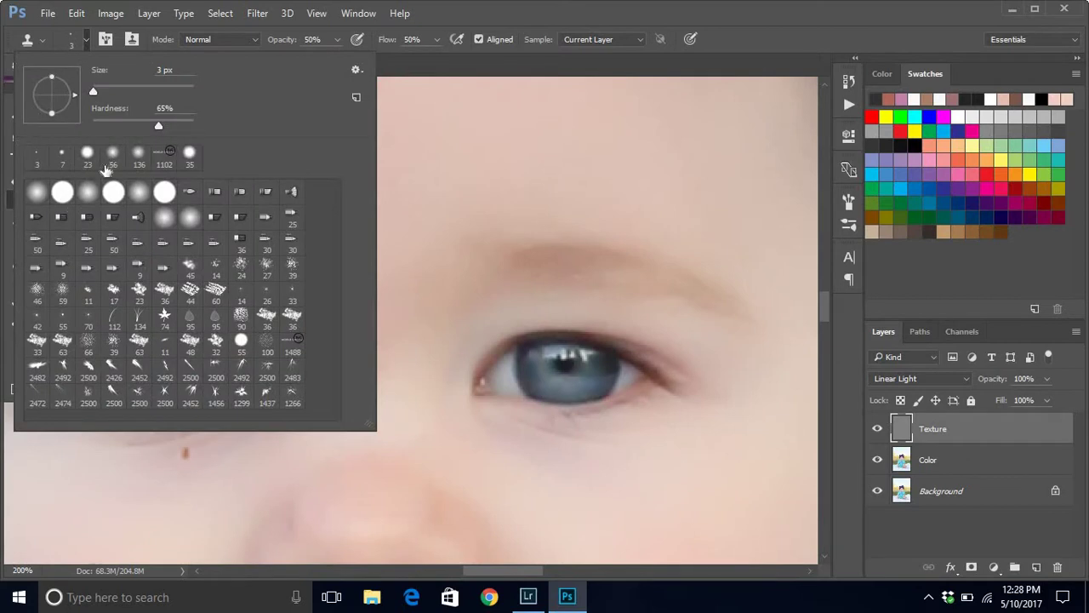
pyautogui.click(112, 159)
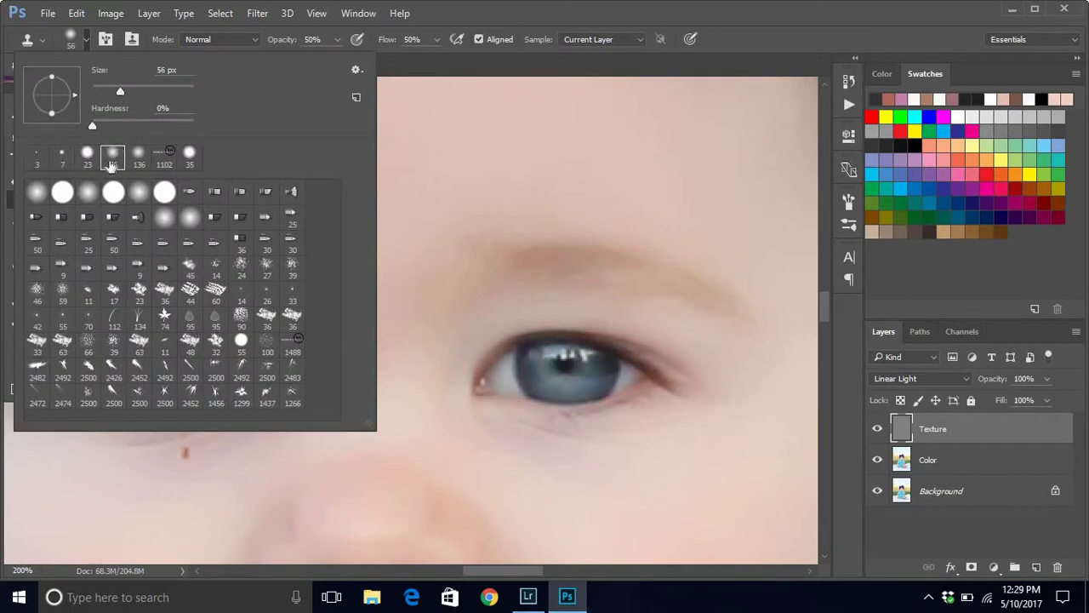
pyautogui.click(89, 164)
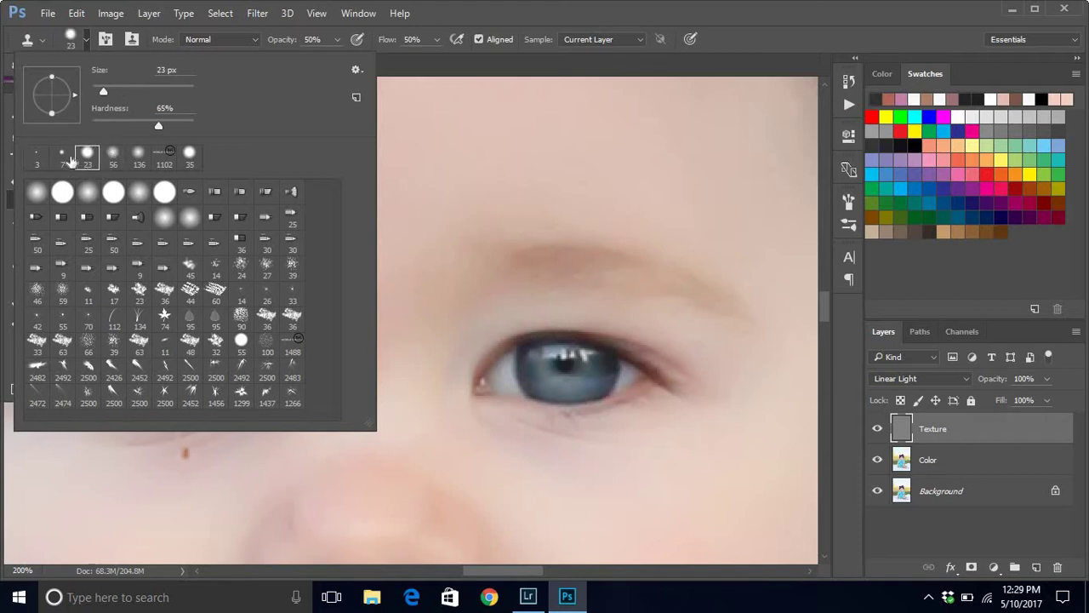
pyautogui.click(105, 92)
pyautogui.moveTo(103, 91); pyautogui.dragTo(97, 92)
pyautogui.click(534, 15)
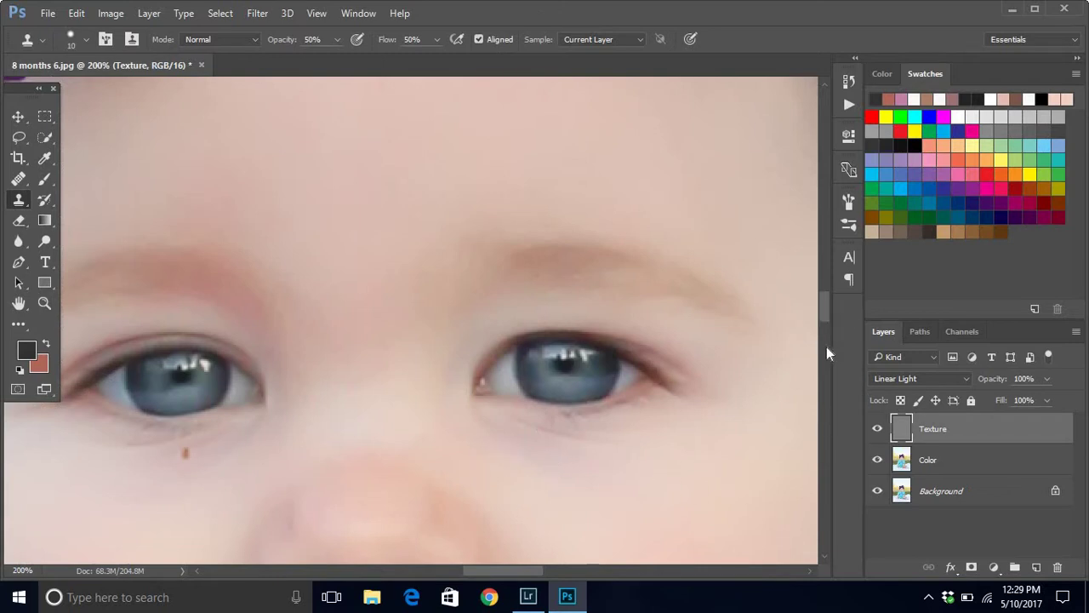
# Clone clean skin texture over the small brown spot and fine lines below the eye on the image's left side.
pyautogui.scroll(-10, 827, 346)
pyautogui.scroll(9, 831, 342)
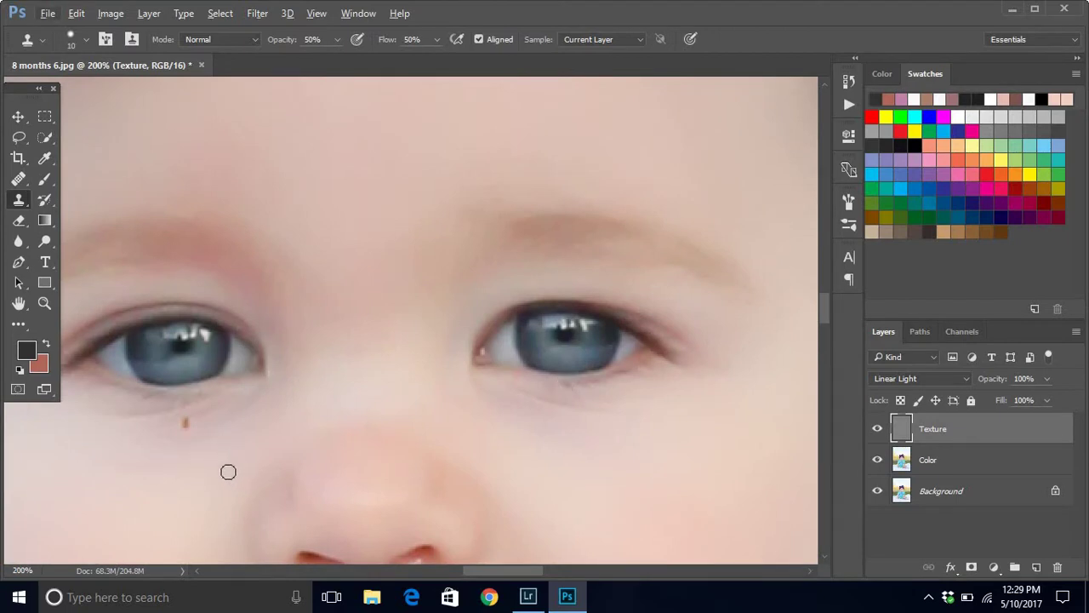
pyautogui.click(185, 421)
pyautogui.click(220, 409)
pyautogui.keyDown('alt'); pyautogui.click(260, 399); pyautogui.keyUp('alt')
pyautogui.keyDown('alt'); pyautogui.click(181, 465); pyautogui.keyUp('alt')
pyautogui.keyDown('alt'); pyautogui.click(122, 429); pyautogui.keyUp('alt')
pyautogui.moveTo(114, 416); pyautogui.dragTo(134, 418)
# Clone nearby skin texture over the shiny spots in the middle of the chin on the Texture layer.
pyautogui.scroll(-5, 826, 324)
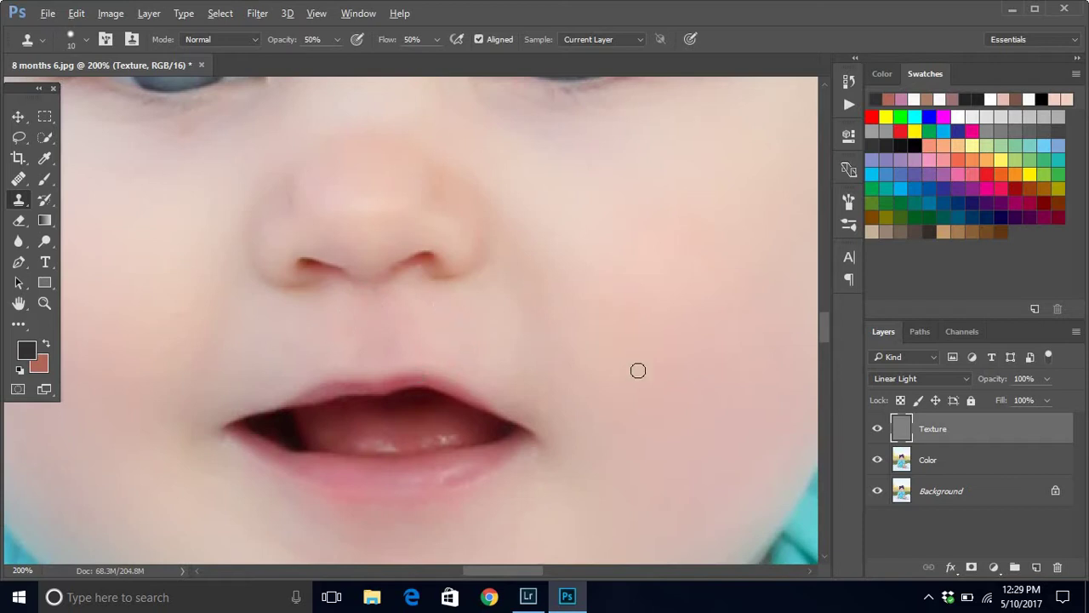
pyautogui.moveTo(824, 323); pyautogui.dragTo(824, 350)
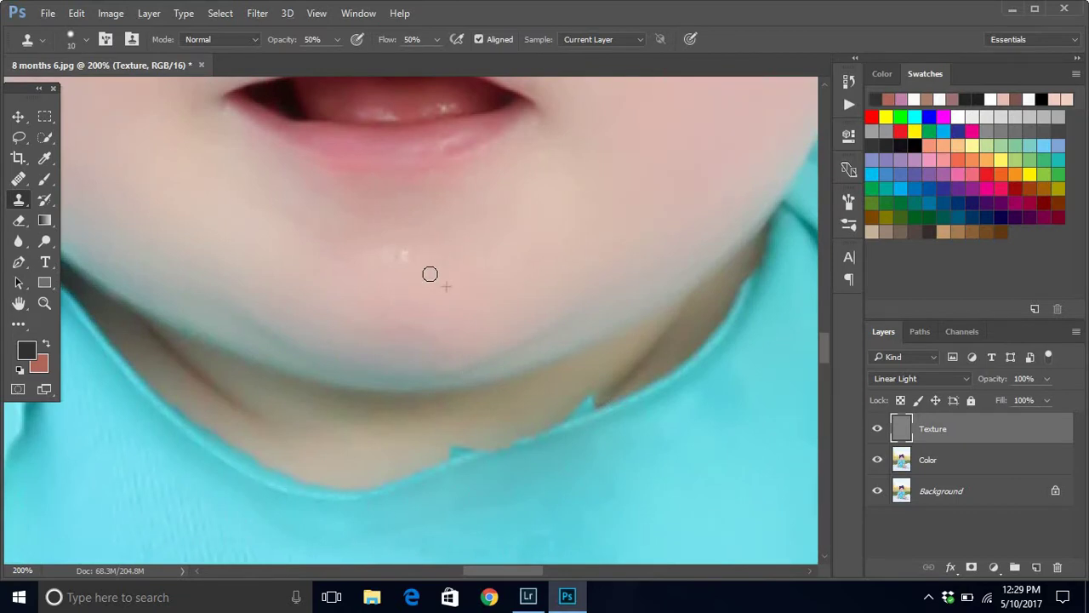
pyautogui.click(401, 255)
pyautogui.keyDown('alt'); pyautogui.click(361, 281); pyautogui.keyUp('alt')
pyautogui.click(392, 249)
pyautogui.keyDown('alt'); pyautogui.click(364, 272); pyautogui.keyUp('alt')
pyautogui.click(395, 253)
pyautogui.keyDown('alt'); pyautogui.click(404, 267); pyautogui.keyUp('alt')
pyautogui.click(442, 301)
pyautogui.keyDown('alt'); pyautogui.click(444, 312); pyautogui.keyUp('alt')
pyautogui.click(423, 289)
# Toggle the Color layer's visibility to compare the face and shirt with and without the smoothing.
pyautogui.click(877, 461)
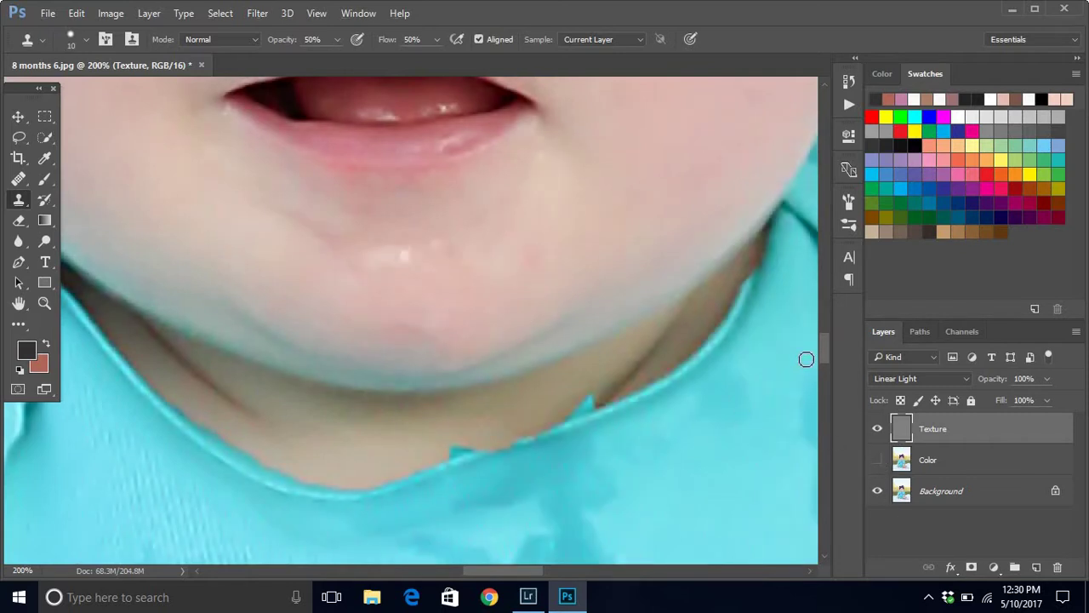
pyautogui.moveTo(828, 355); pyautogui.dragTo(844, 297)
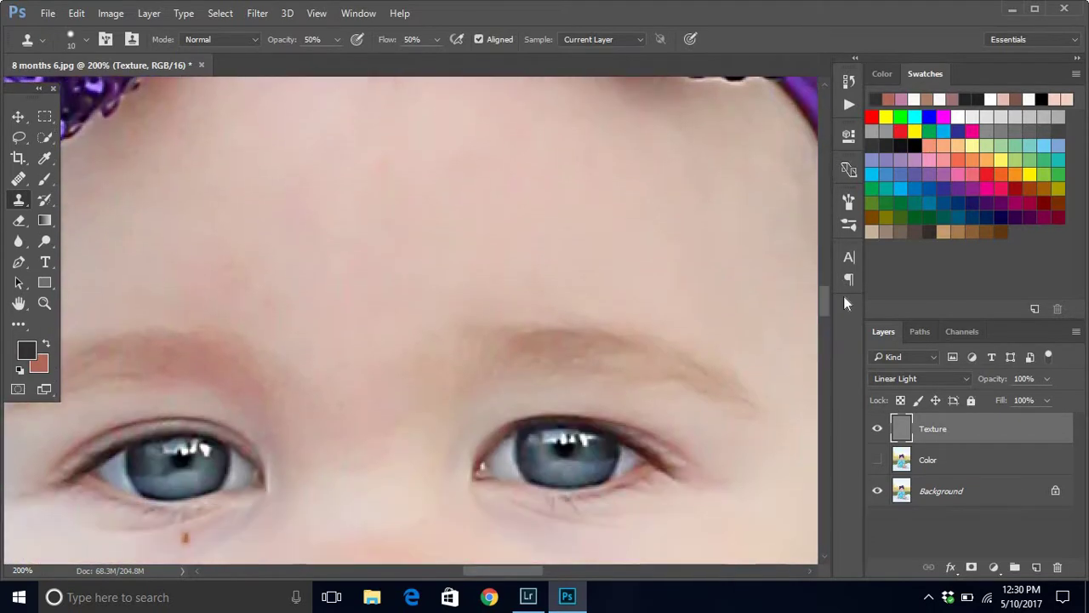
pyautogui.hotkey('ctrl', '-')
pyautogui.hotkey('ctrl', '-')
pyautogui.hotkey('ctrl', '-')
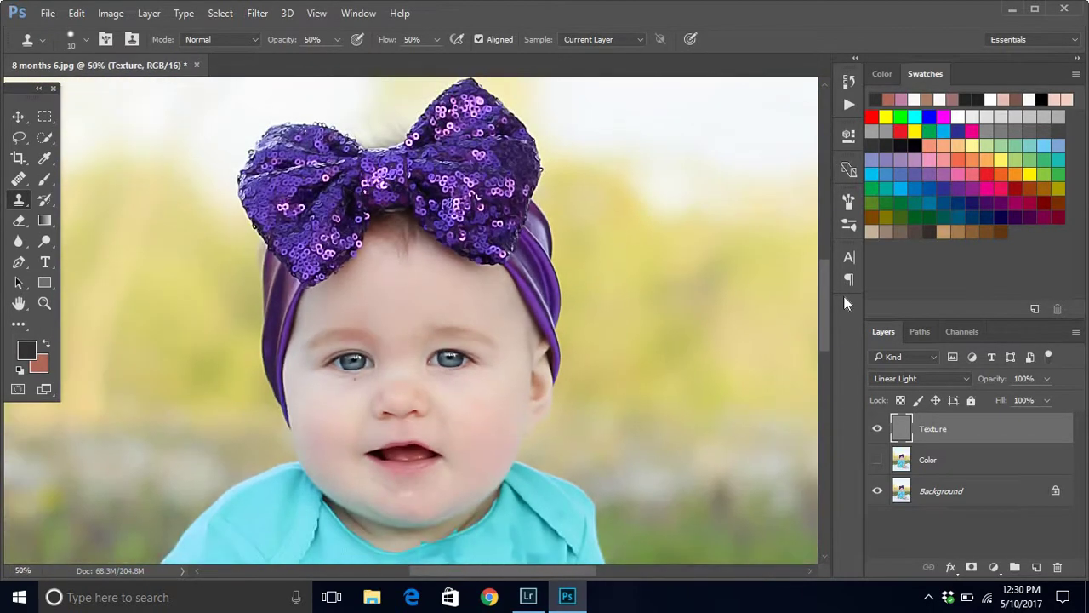
pyautogui.click(879, 461)
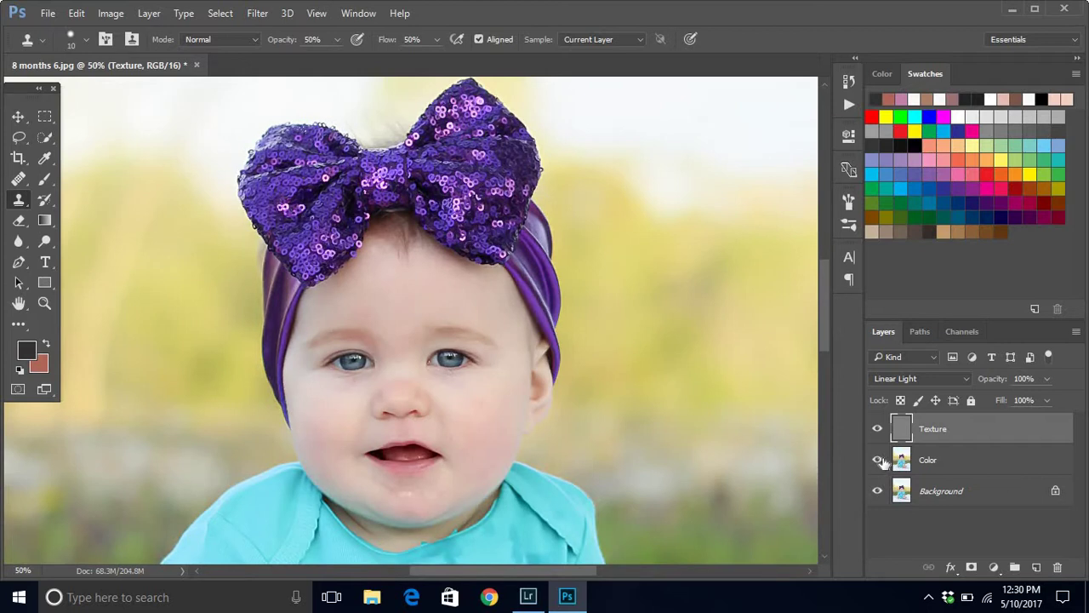
pyautogui.click(879, 461)
pyautogui.click(879, 461)
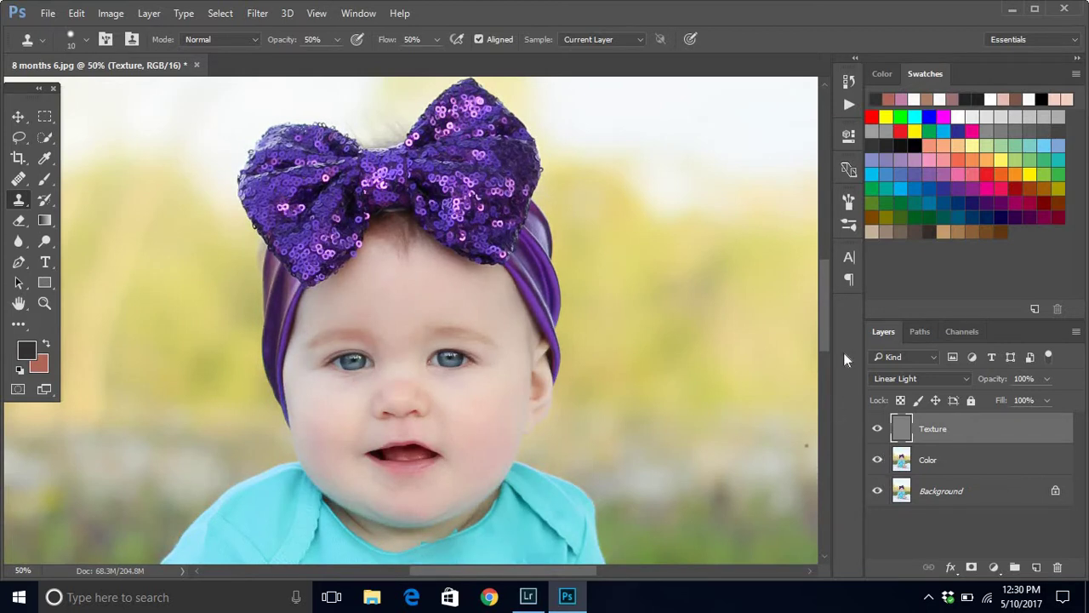
# Try lowering the Color layer's opacity to 77%, and return it to 100%.
pyautogui.moveTo(824, 316); pyautogui.dragTo(830, 366)
pyautogui.click(953, 461)
pyautogui.click(1046, 382)
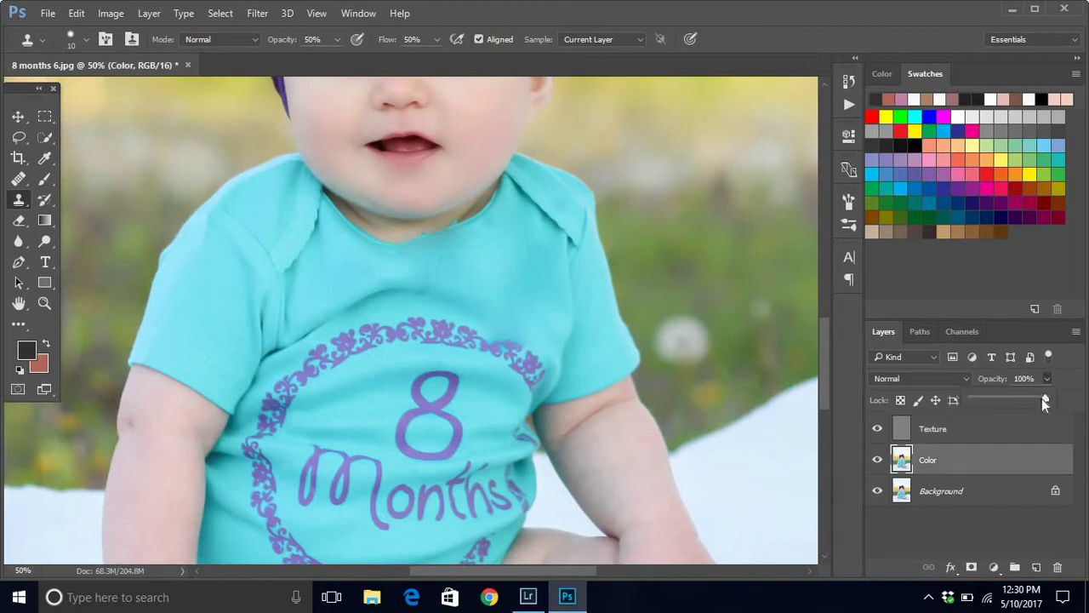
pyautogui.moveTo(1029, 398); pyautogui.dragTo(1024, 398)
pyautogui.moveTo(829, 370); pyautogui.dragTo(826, 350)
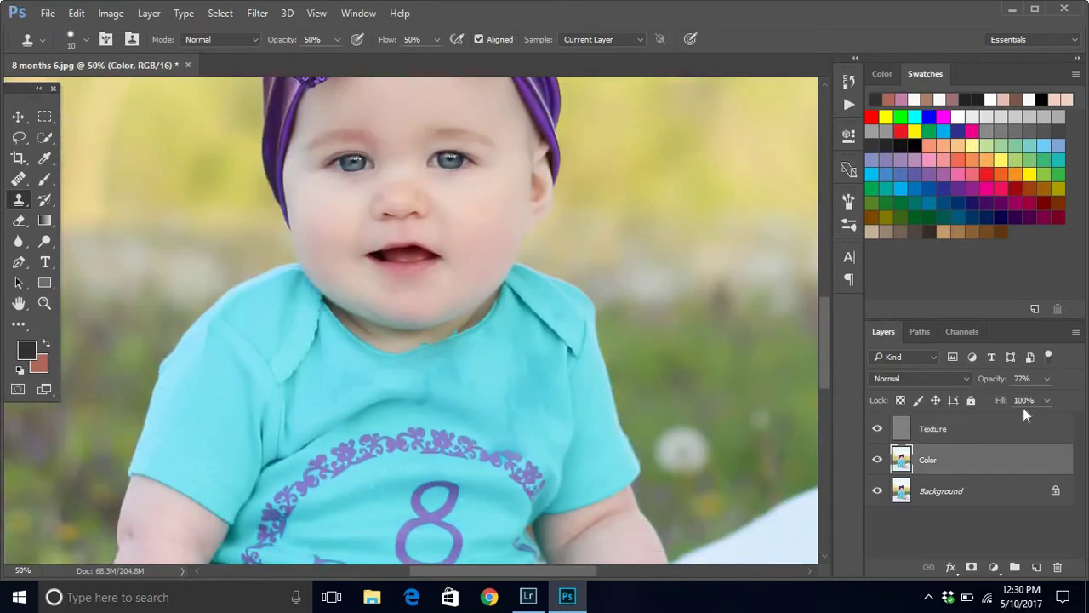
pyautogui.click(1046, 381)
pyautogui.click(1079, 402)
pyautogui.scroll(-3, 827, 316)
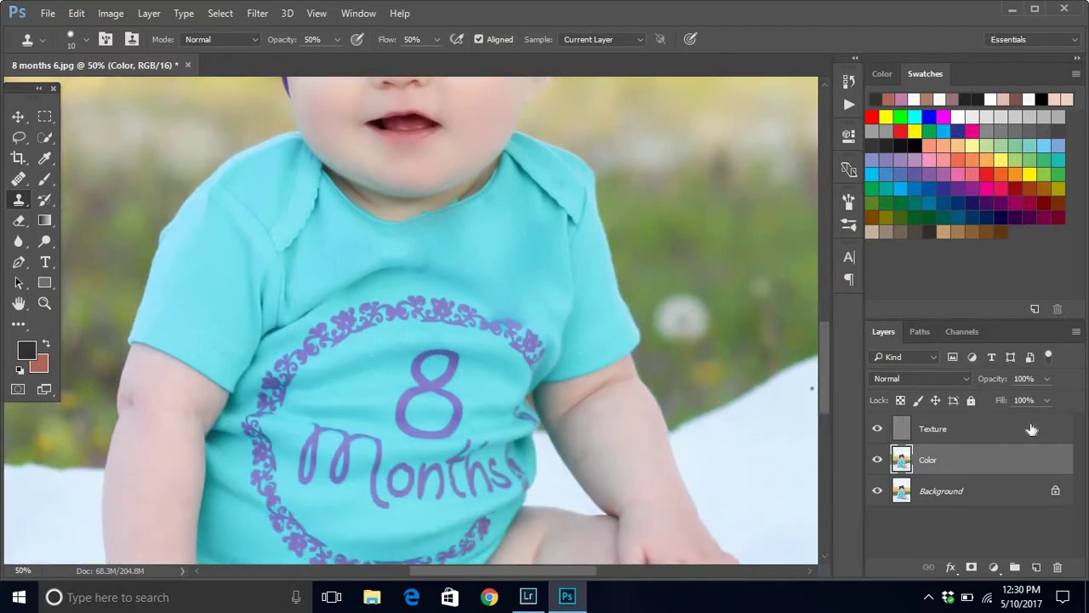
# Clone over the dark smudge on the shirt fold above the floral print on the Color layer with a soft 56 px brush.
pyautogui.click(952, 436)
pyautogui.click(949, 460)
pyautogui.click(86, 38)
pyautogui.click(139, 158)
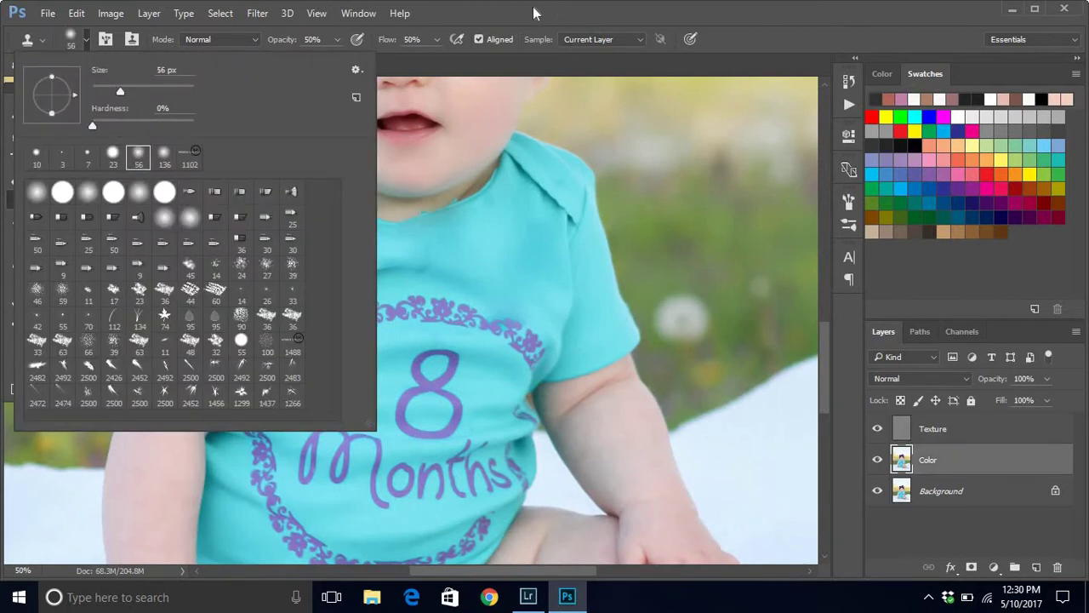
pyautogui.click(532, 7)
pyautogui.scroll(5, 523, 294)
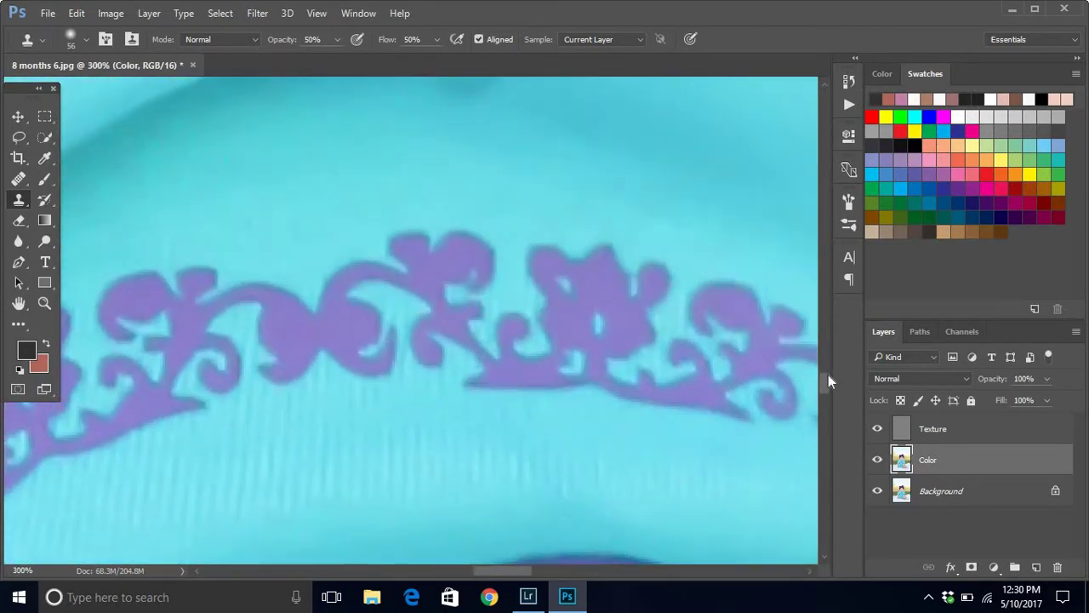
pyautogui.scroll(5, 828, 374)
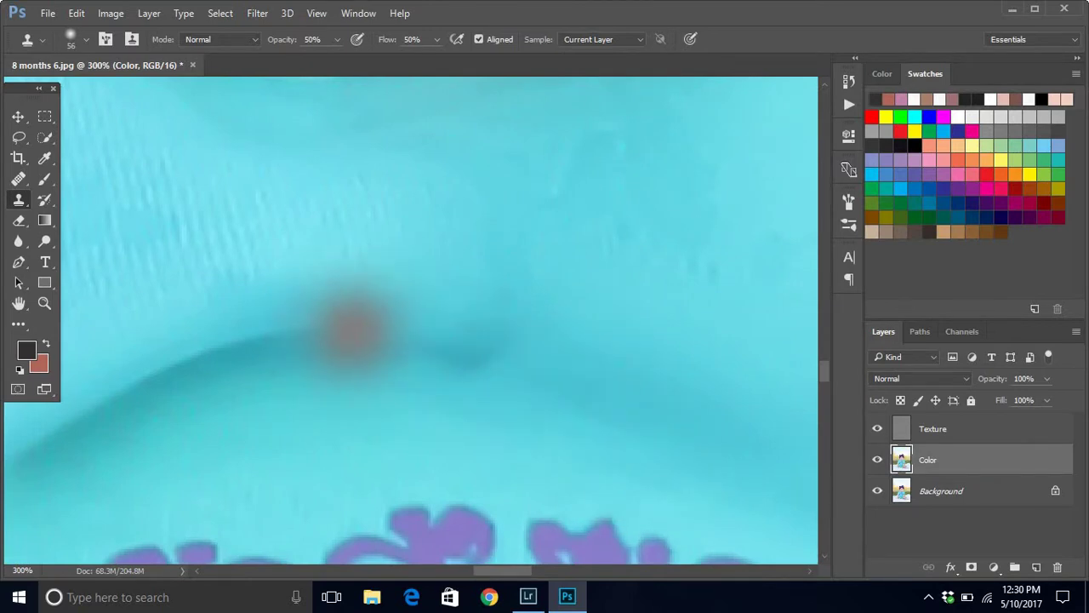
pyautogui.click(354, 333)
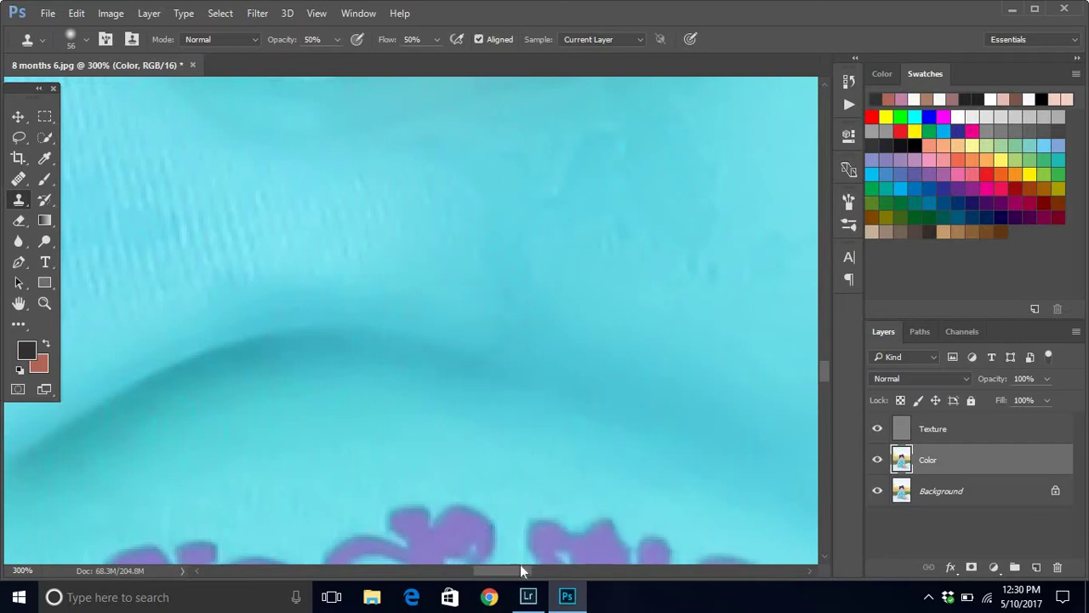
# Set the Clone Stamp brush to 10 px and sample clean shirt fabric beside the right part of the floral print.
pyautogui.moveTo(522, 570); pyautogui.dragTo(579, 572)
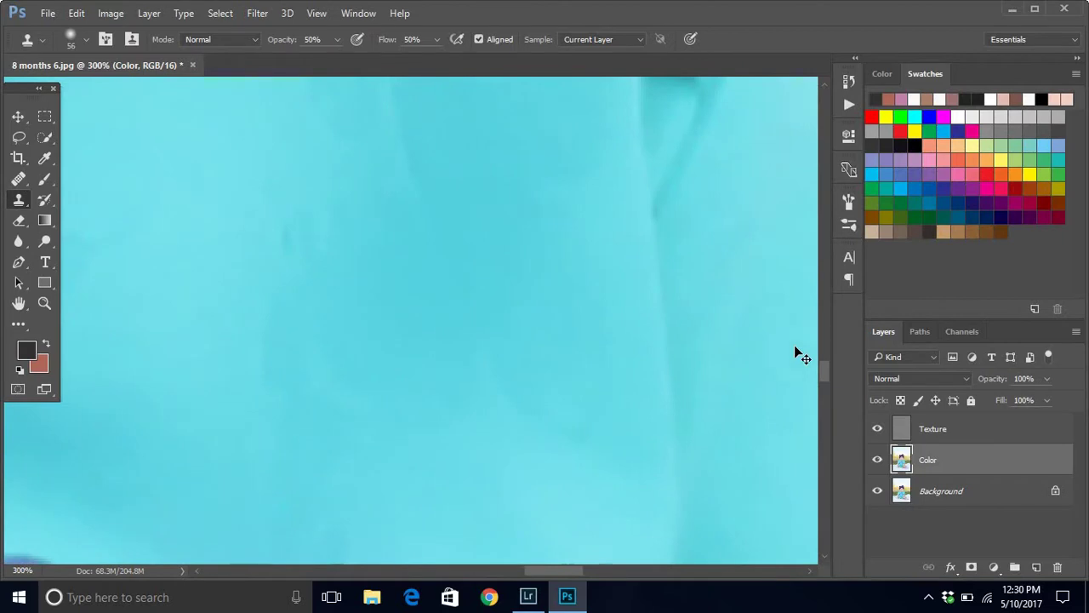
pyautogui.hotkey('ctrl', '-')
pyautogui.hotkey('ctrl', '-')
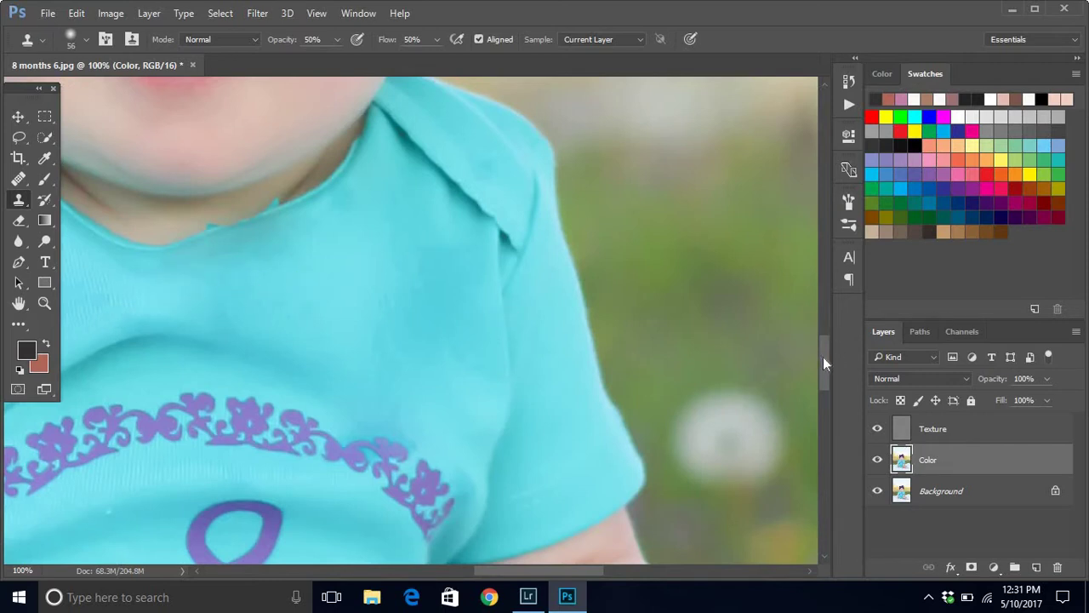
pyautogui.scroll(-3, 597, 228)
pyautogui.scroll(-1, 596, 228)
pyautogui.click(86, 41)
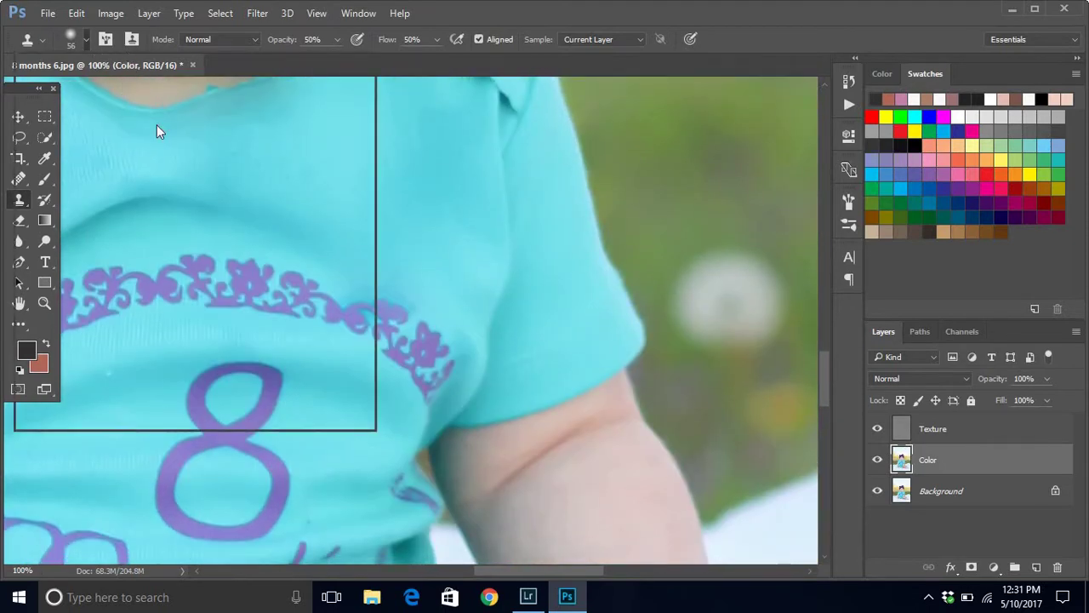
pyautogui.click(61, 157)
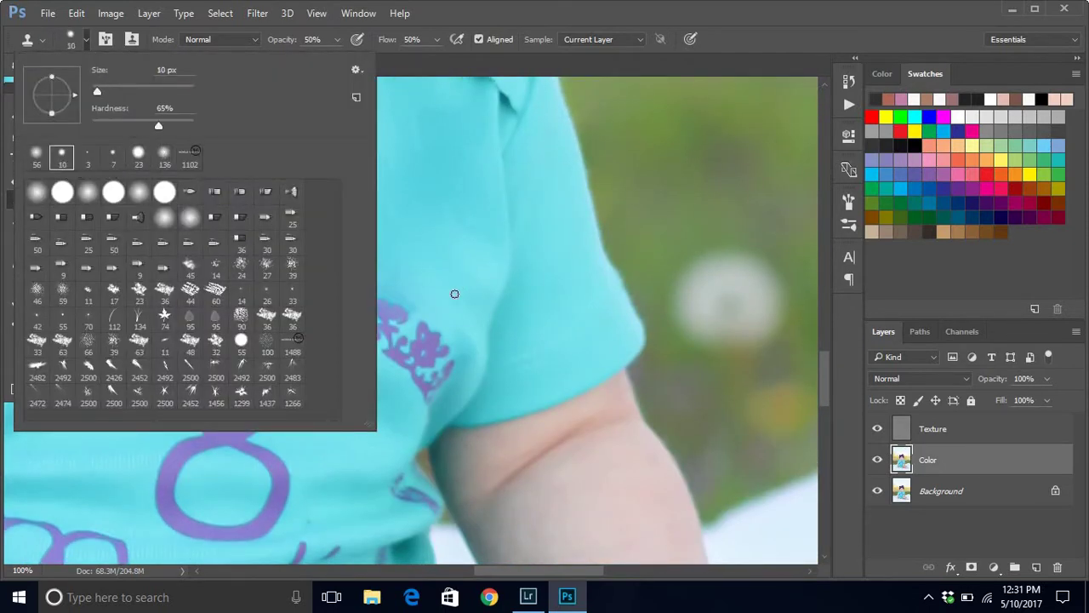
pyautogui.click(492, 174)
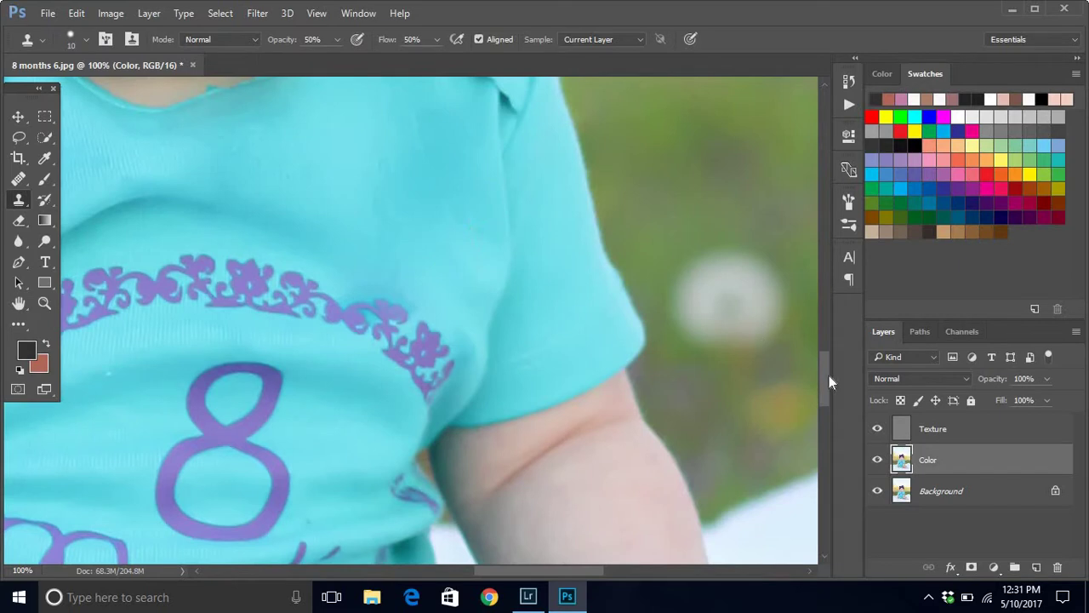
pyautogui.scroll(3, 828, 375)
pyautogui.hotkey('ctrl', '+')
pyautogui.hotkey('ctrl', '+')
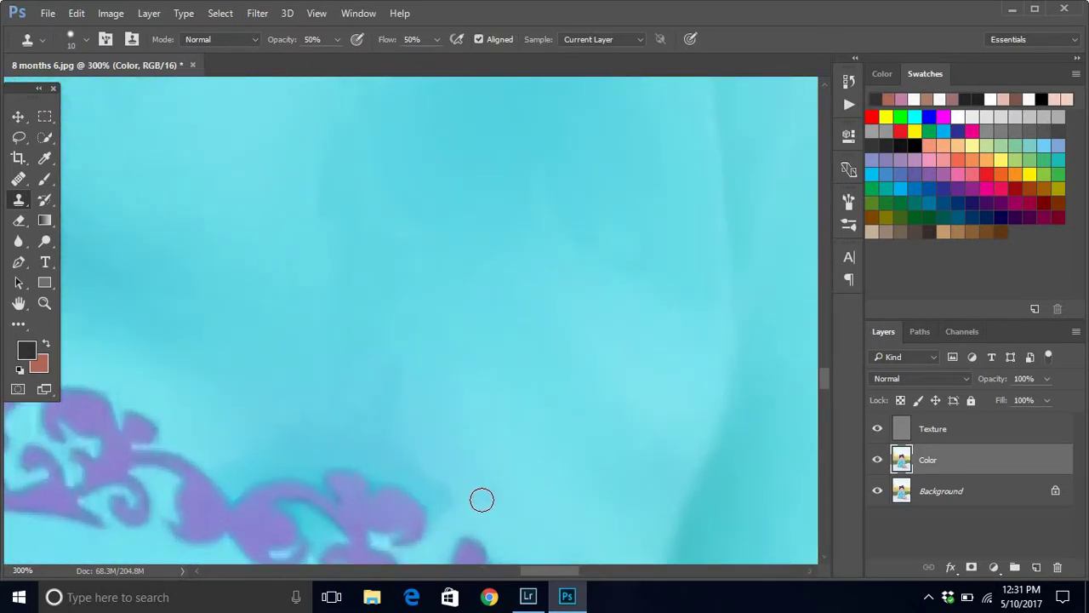
pyautogui.keyDown('alt'); pyautogui.click(482, 499); pyautogui.keyUp('alt')
# Clone clean turquoise fabric into the gap between the purple scrolls of the floral print with a 7 px brush.
pyautogui.moveTo(825, 384); pyautogui.dragTo(821, 393)
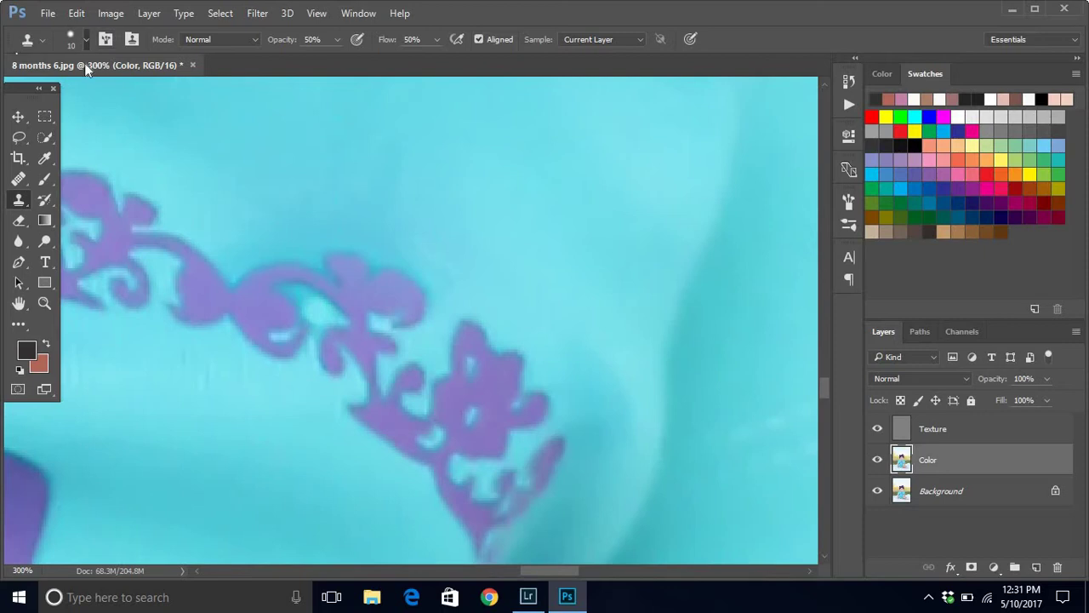
pyautogui.click(86, 39)
pyautogui.write('7')
pyautogui.press('Return')
pyautogui.keyDown('alt'); pyautogui.click(277, 375); pyautogui.keyUp('alt')
pyautogui.moveTo(311, 301)
pyautogui.mouseDown()
pyautogui.moveTo(298, 295)
pyautogui.moveTo(299, 306)
pyautogui.moveTo(307, 297)
pyautogui.moveTo(292, 292)
pyautogui.moveTo(337, 316)
pyautogui.moveTo(318, 317)
pyautogui.mouseUp()
pyautogui.keyDown('alt'); pyautogui.click(281, 405); pyautogui.keyUp('alt')
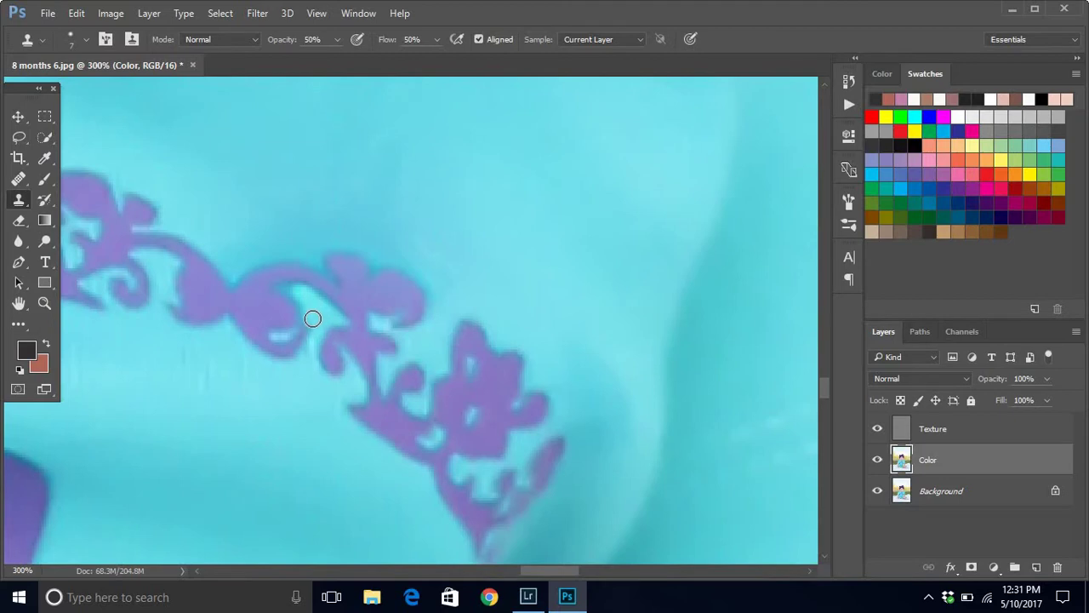
# Reduce the Clone Stamp brush to 3 px for the floral print's narrow gaps and review the whole portrait.
pyautogui.click(85, 39)
pyautogui.click(112, 158)
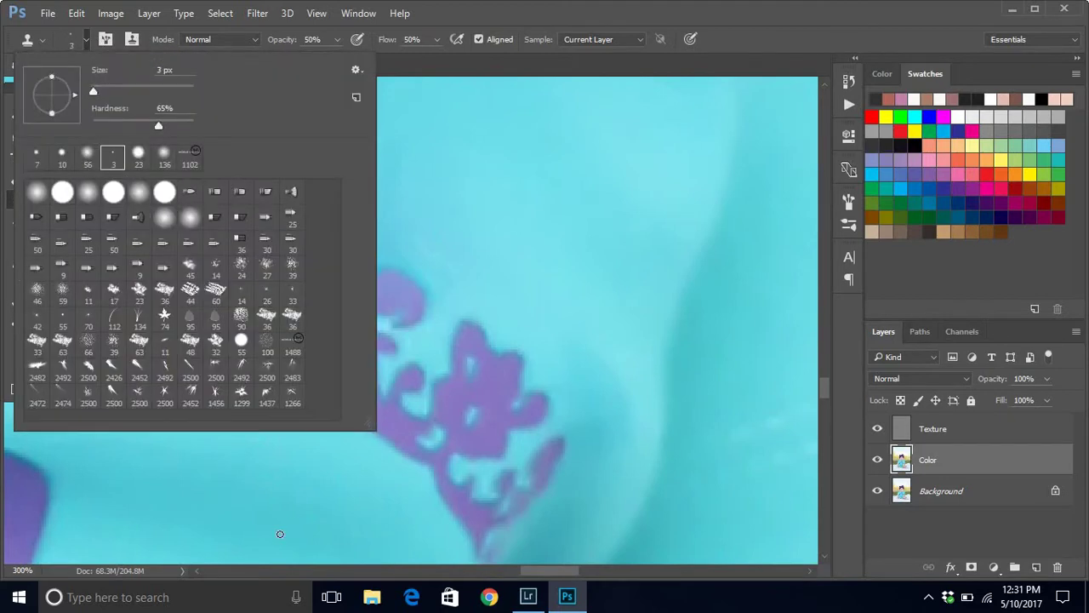
pyautogui.click(303, 466)
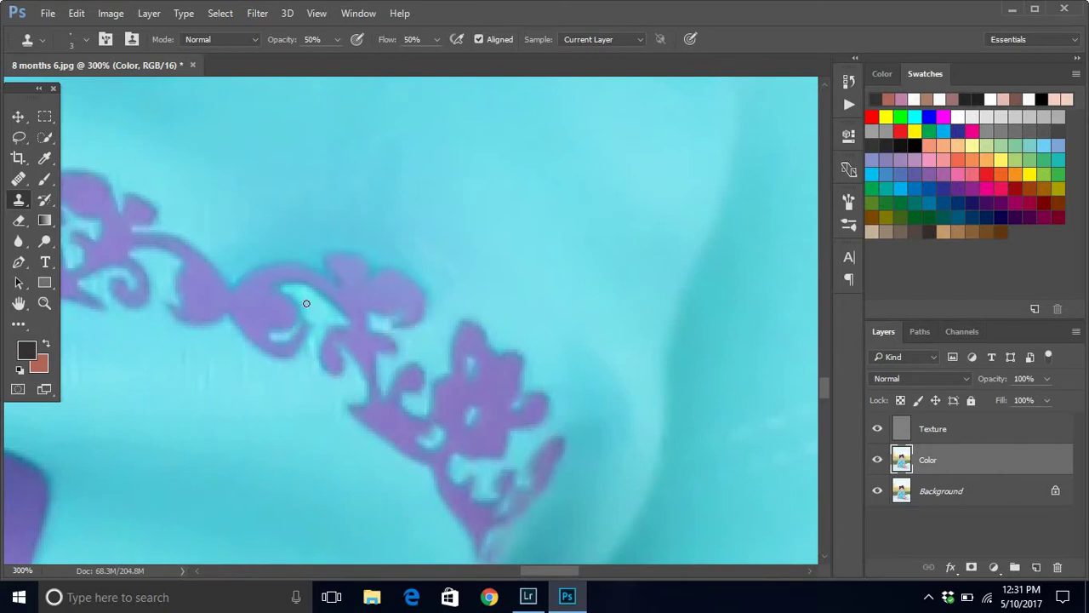
pyautogui.hotkey('ctrl', '0')
pyautogui.hotkey('ctrl', '-')
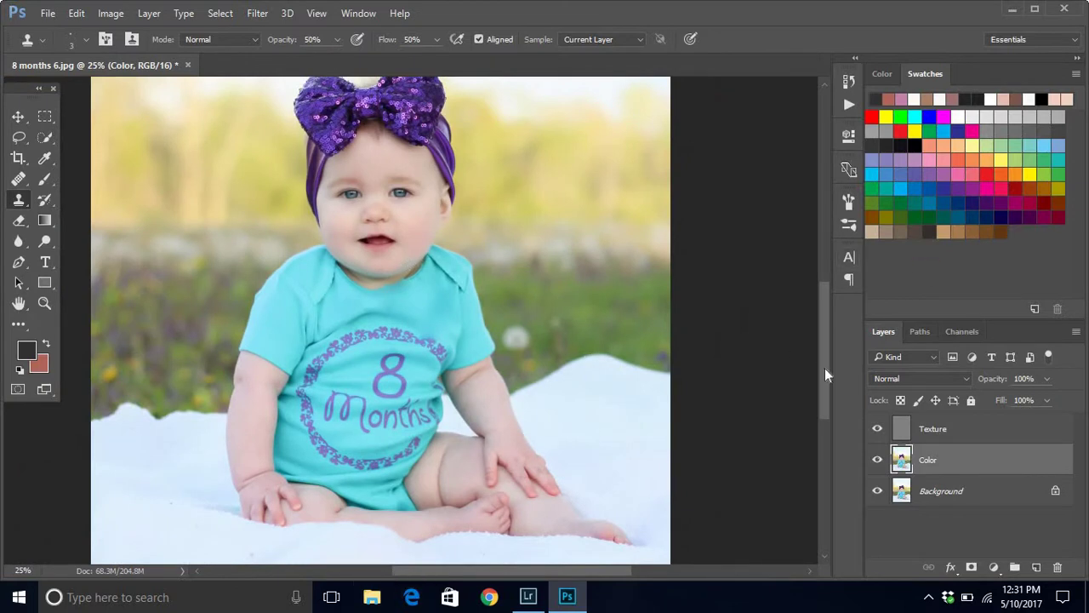
pyautogui.scroll(3, 824, 368)
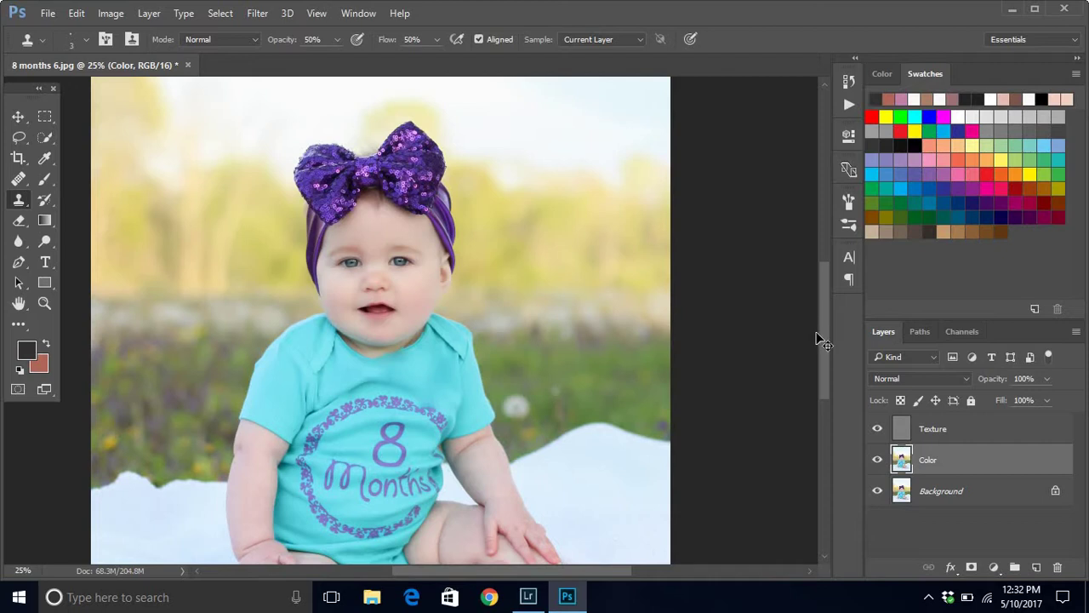
# Clone over the uneven patches on the shirt below the neckline on the Color layer with a soft 56 px brush.
pyautogui.hotkey('ctrl', '+')
pyautogui.hotkey('ctrl', '+')
pyautogui.hotkey('ctrl', '+')
pyautogui.hotkey('ctrl', '+')
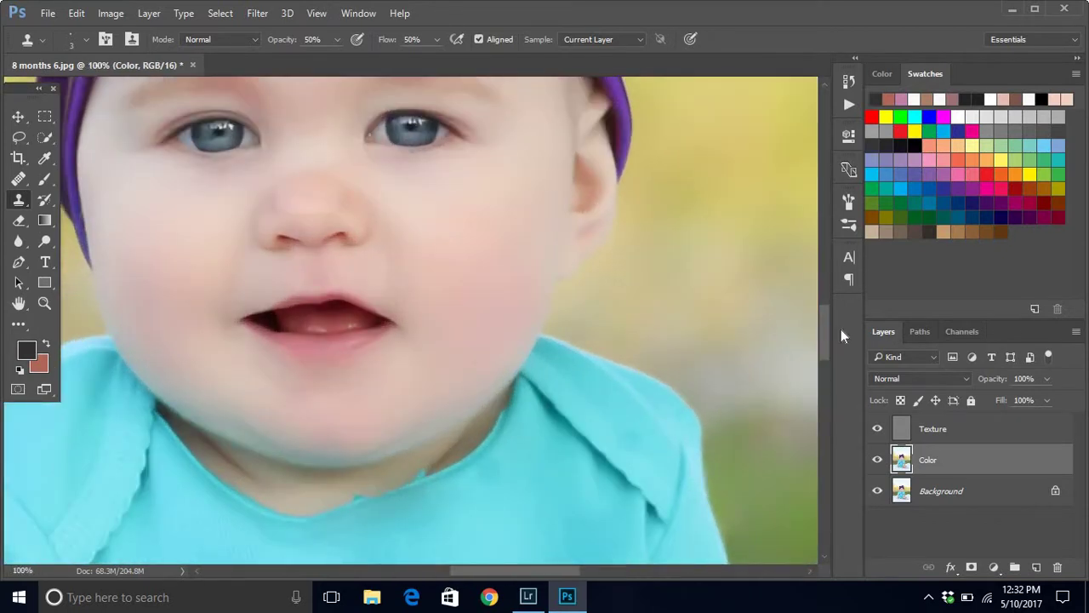
pyautogui.scroll(-3, 830, 351)
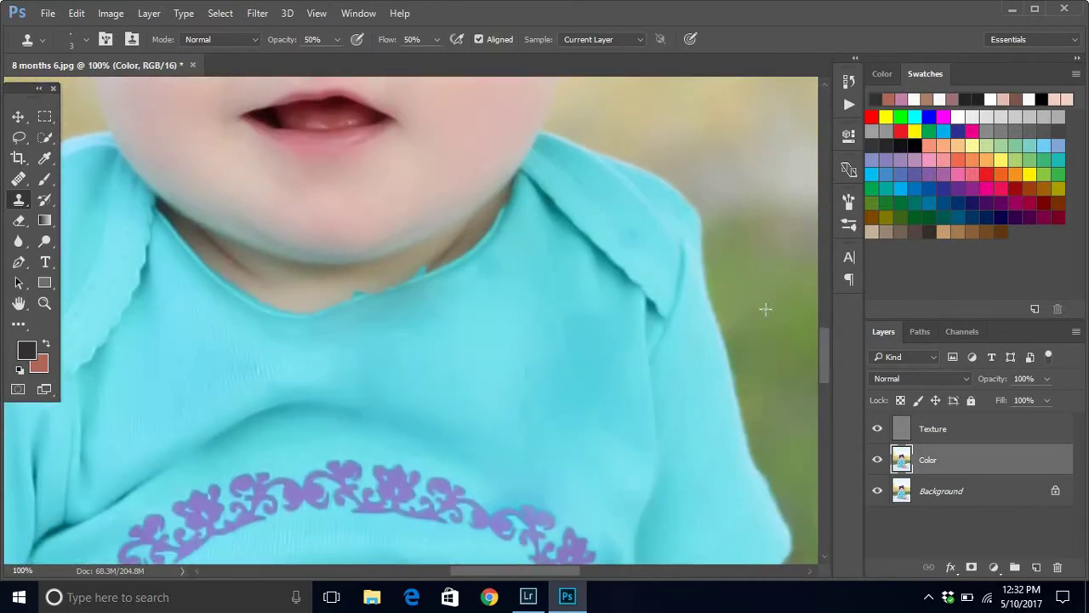
pyautogui.click(85, 39)
pyautogui.click(113, 156)
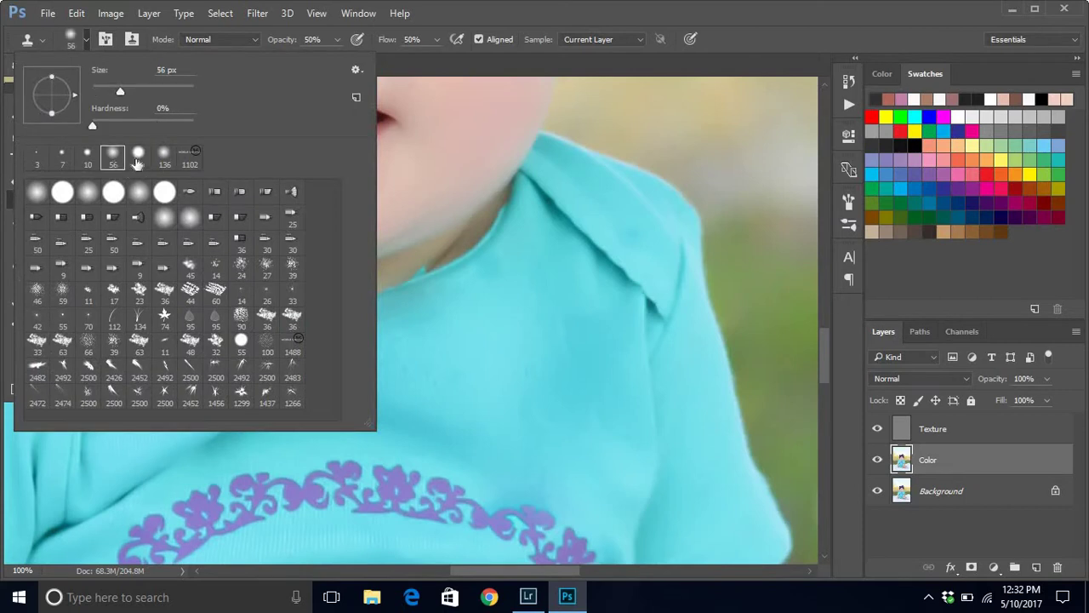
pyautogui.click(534, 7)
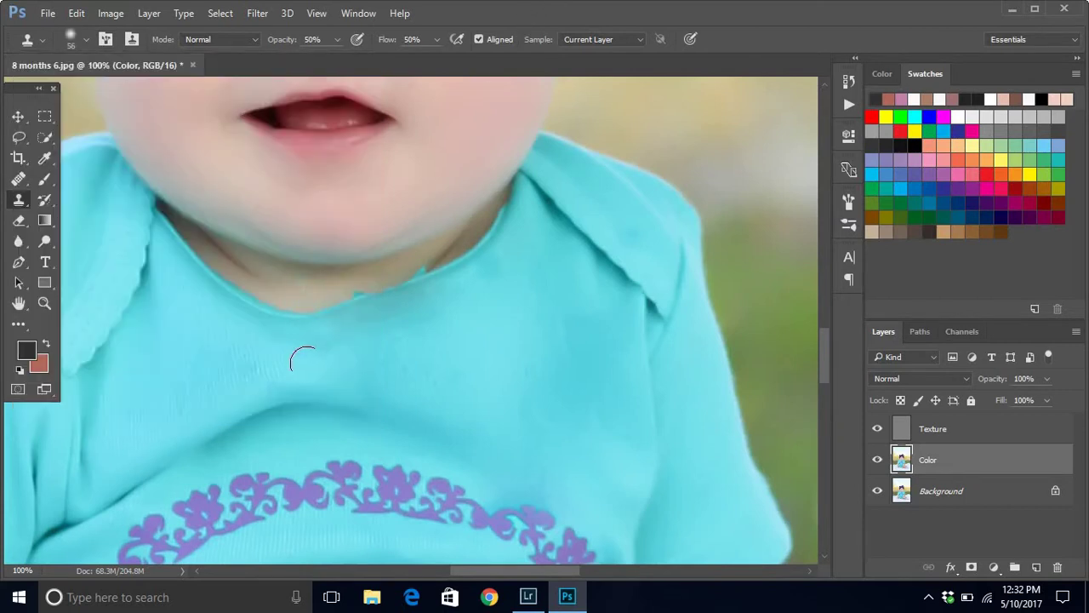
pyautogui.moveTo(322, 351)
pyautogui.mouseDown()
pyautogui.moveTo(374, 388)
pyautogui.moveTo(360, 343)
pyautogui.moveTo(385, 324)
pyautogui.moveTo(408, 335)
pyautogui.mouseUp()
pyautogui.moveTo(207, 359)
pyautogui.mouseDown()
pyautogui.moveTo(185, 360)
pyautogui.moveTo(167, 389)
pyautogui.moveTo(209, 355)
pyautogui.moveTo(252, 355)
pyautogui.mouseUp()
pyautogui.moveTo(189, 378); pyautogui.dragTo(223, 360)
pyautogui.hotkey('ctrl', '0')
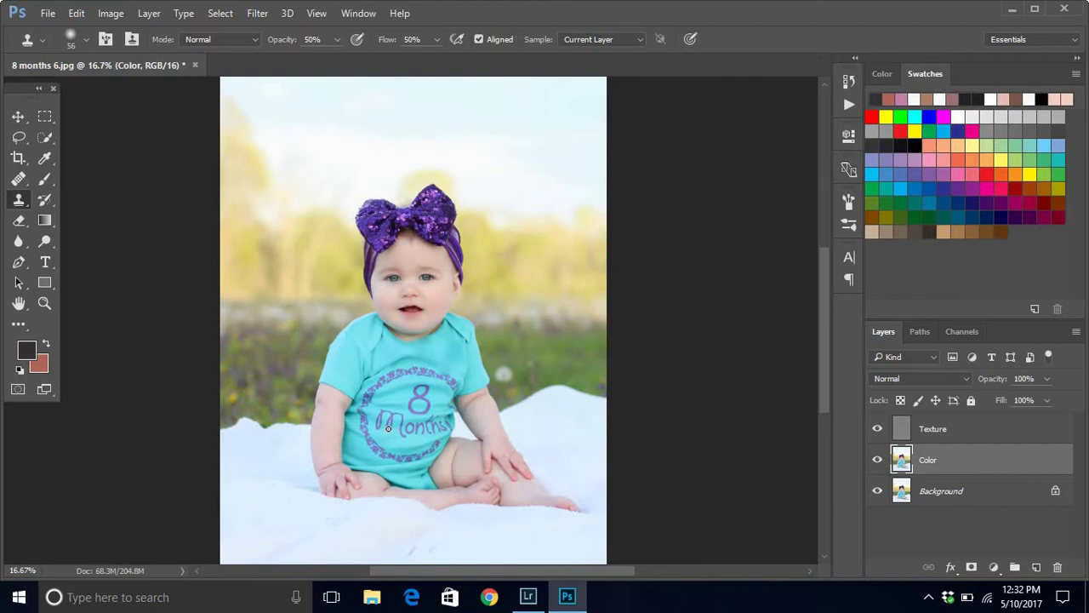
# Set up the Brush tool with a soft 56 px tip, 14% opacity and 15% flow for retouching the face.
pyautogui.hotkey('ctrl', '+')
pyautogui.hotkey('ctrl', '+')
pyautogui.hotkey('ctrl', '+')
pyautogui.hotkey('ctrl', '+')
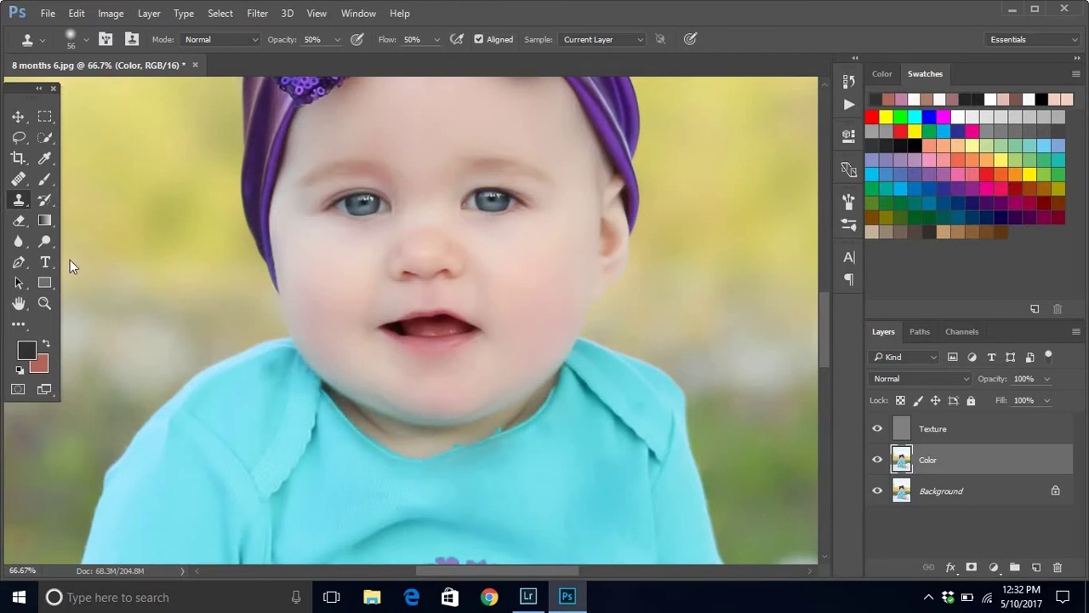
pyautogui.click(47, 178)
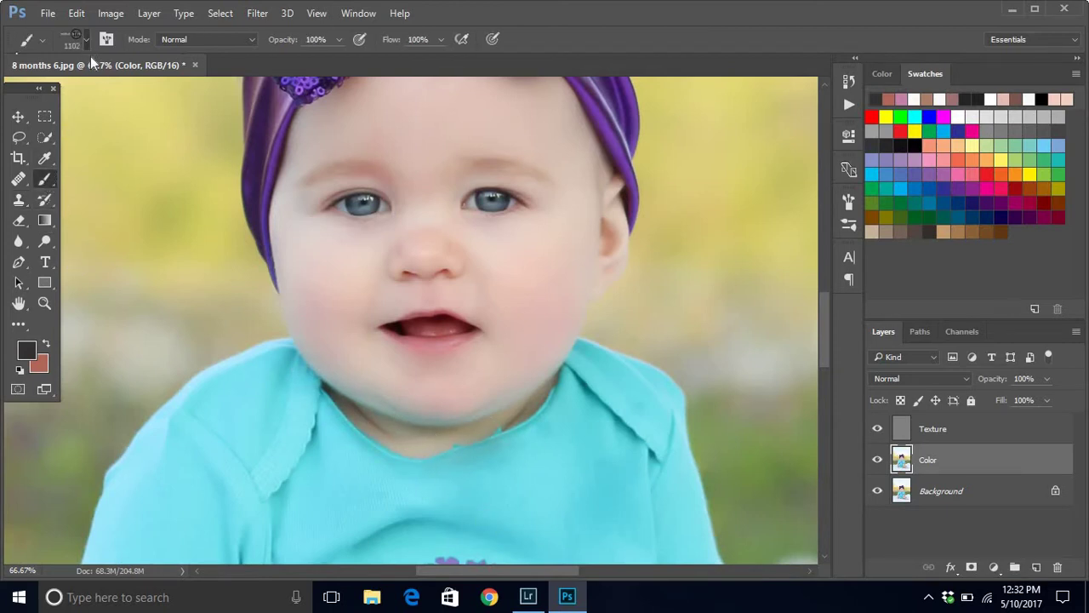
pyautogui.click(85, 40)
pyautogui.click(164, 156)
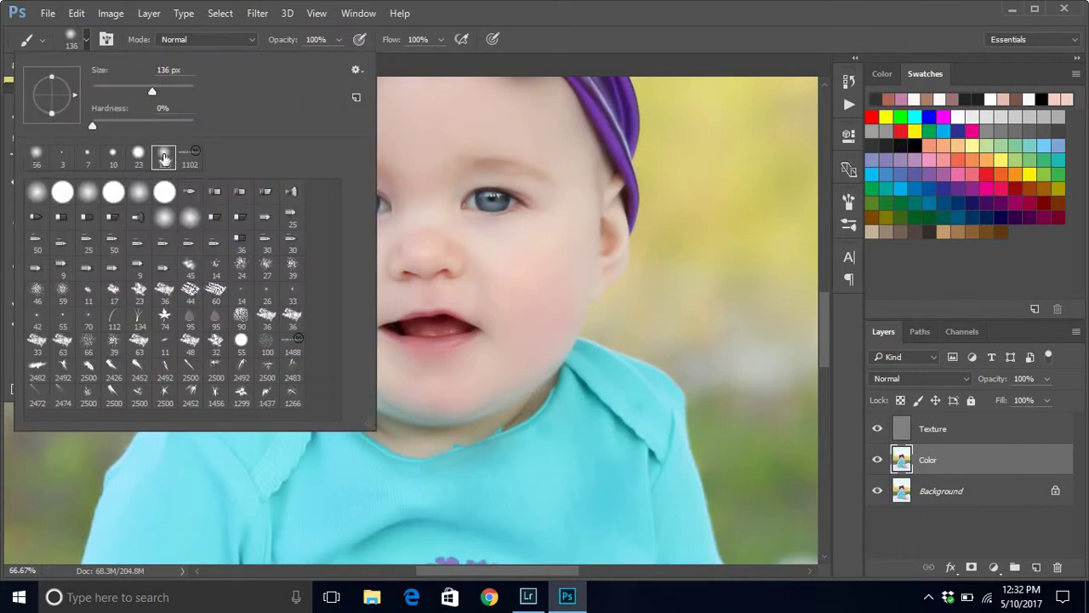
pyautogui.click(37, 158)
pyautogui.click(337, 40)
pyautogui.click(338, 39)
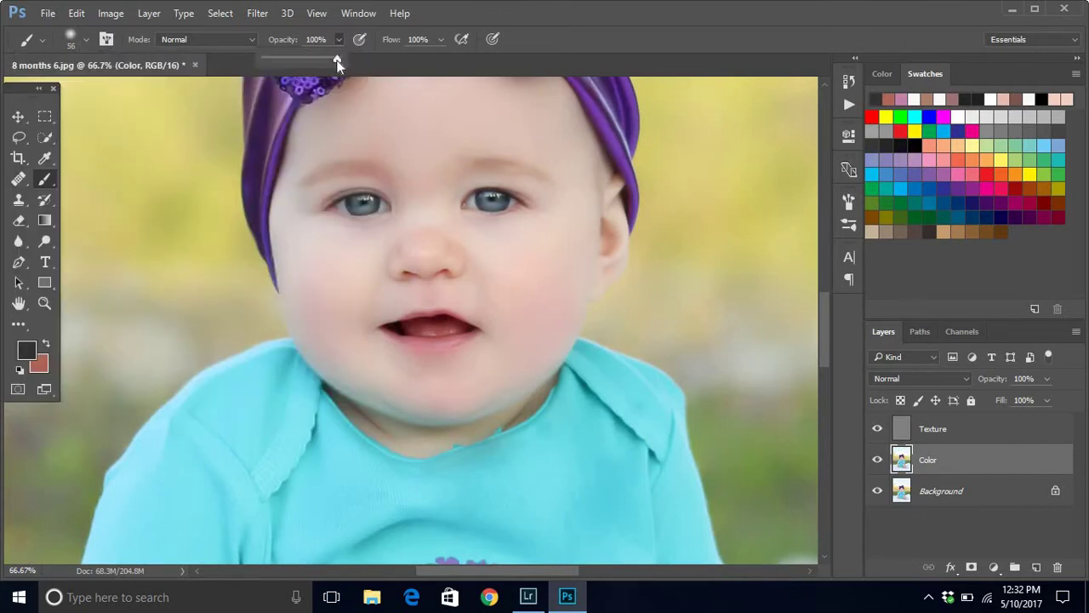
pyautogui.moveTo(272, 60); pyautogui.dragTo(269, 59)
pyautogui.click(441, 39)
pyautogui.moveTo(431, 60); pyautogui.dragTo(378, 64)
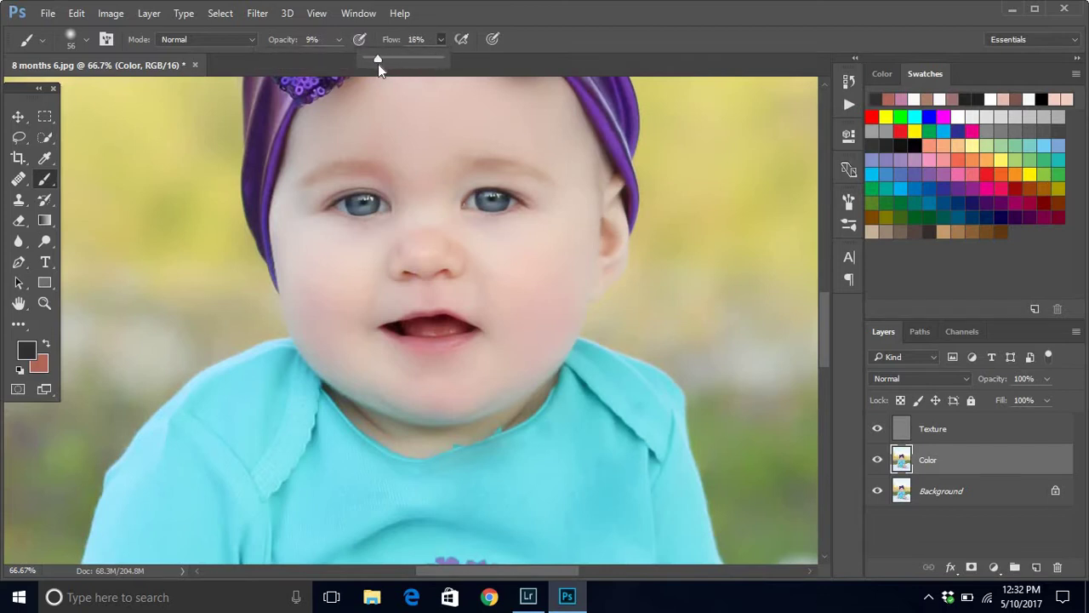
pyautogui.click(337, 40)
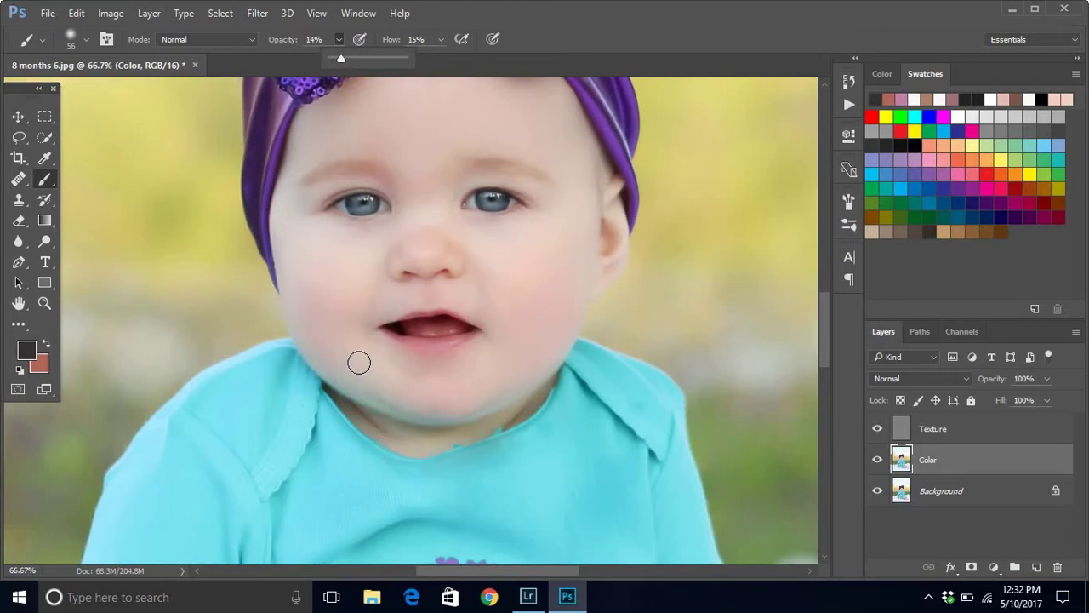
# Sample the skin tone near the chin and paint over the turquoise cast along the jaw and under the chin on the Color layer.
pyautogui.keyDown('alt'); pyautogui.click(360, 363); pyautogui.keyUp('alt')
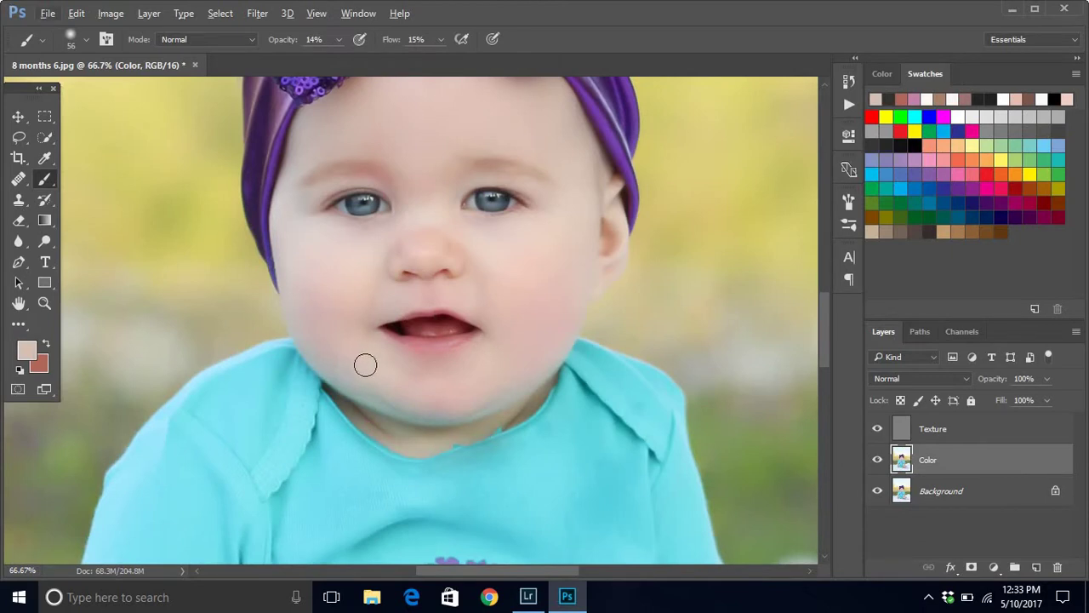
pyautogui.keyDown('alt'); pyautogui.click(359, 372); pyautogui.keyUp('alt')
pyautogui.moveTo(350, 372)
pyautogui.mouseDown()
pyautogui.moveTo(377, 399)
pyautogui.moveTo(456, 417)
pyautogui.moveTo(436, 420)
pyautogui.moveTo(533, 386)
pyautogui.mouseUp()
pyautogui.moveTo(392, 390)
pyautogui.mouseDown()
pyautogui.moveTo(356, 385)
pyautogui.moveTo(384, 408)
pyautogui.moveTo(331, 382)
pyautogui.moveTo(381, 406)
pyautogui.moveTo(353, 387)
pyautogui.moveTo(398, 408)
pyautogui.moveTo(474, 416)
pyautogui.moveTo(441, 423)
pyautogui.moveTo(498, 410)
pyautogui.moveTo(483, 415)
pyautogui.moveTo(546, 371)
pyautogui.moveTo(589, 356)
pyautogui.mouseUp()
pyautogui.moveTo(434, 422)
pyautogui.mouseDown()
pyautogui.moveTo(465, 423)
pyautogui.moveTo(540, 389)
pyautogui.moveTo(456, 409)
pyautogui.moveTo(525, 382)
pyautogui.moveTo(408, 404)
pyautogui.moveTo(350, 391)
pyautogui.moveTo(402, 412)
pyautogui.moveTo(334, 388)
pyautogui.moveTo(417, 407)
pyautogui.mouseUp()
pyautogui.scroll(-3, 417, 407)
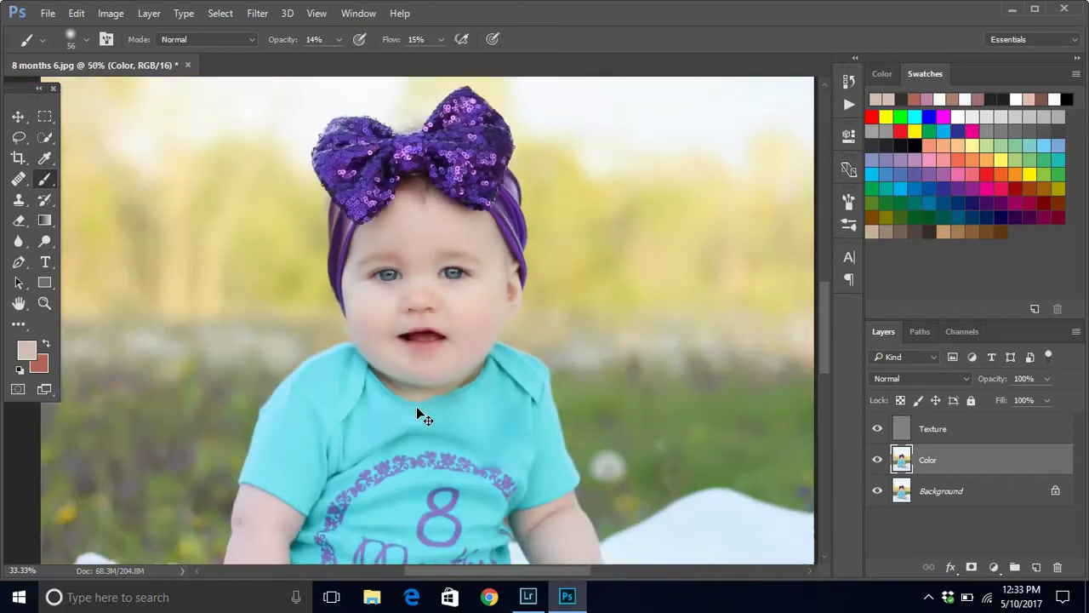
pyautogui.scroll(-1, 417, 415)
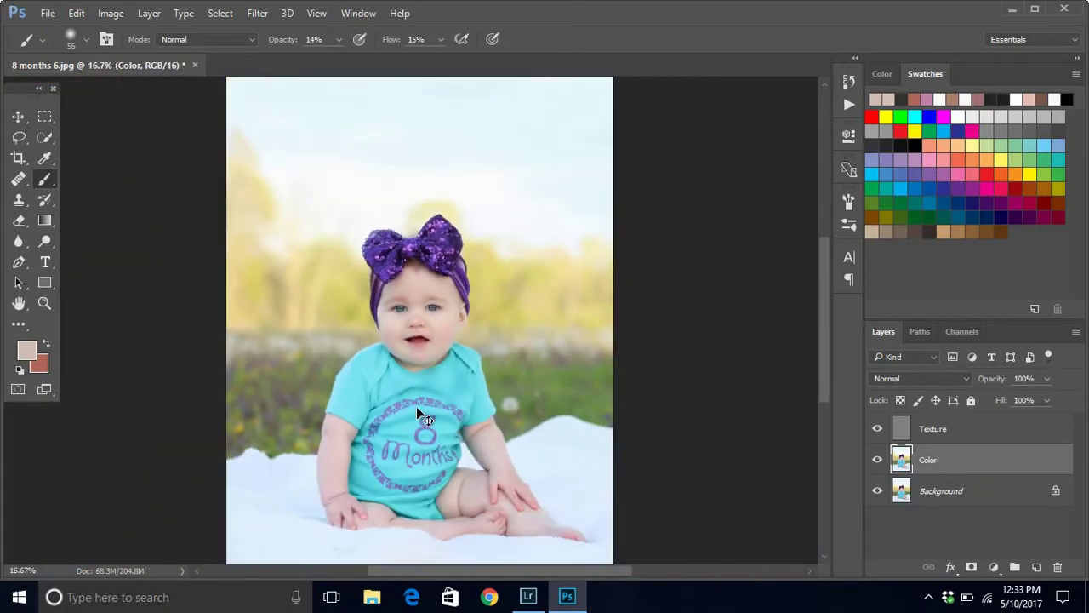
# Merge the visible Texture, Color and Background layers into one layer.
pyautogui.click(959, 429)
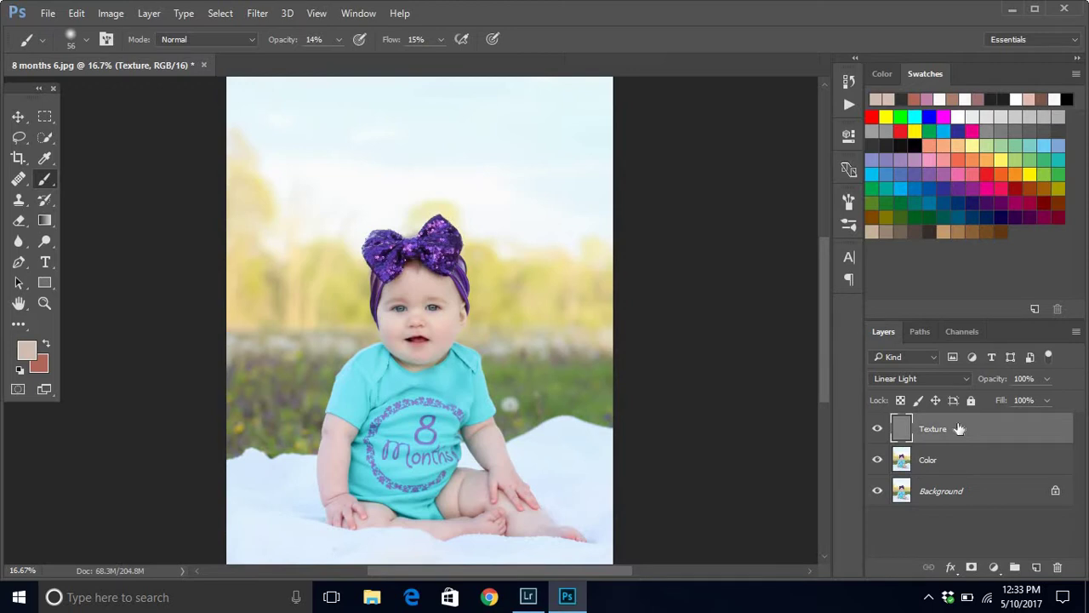
pyautogui.rightClick(959, 429)
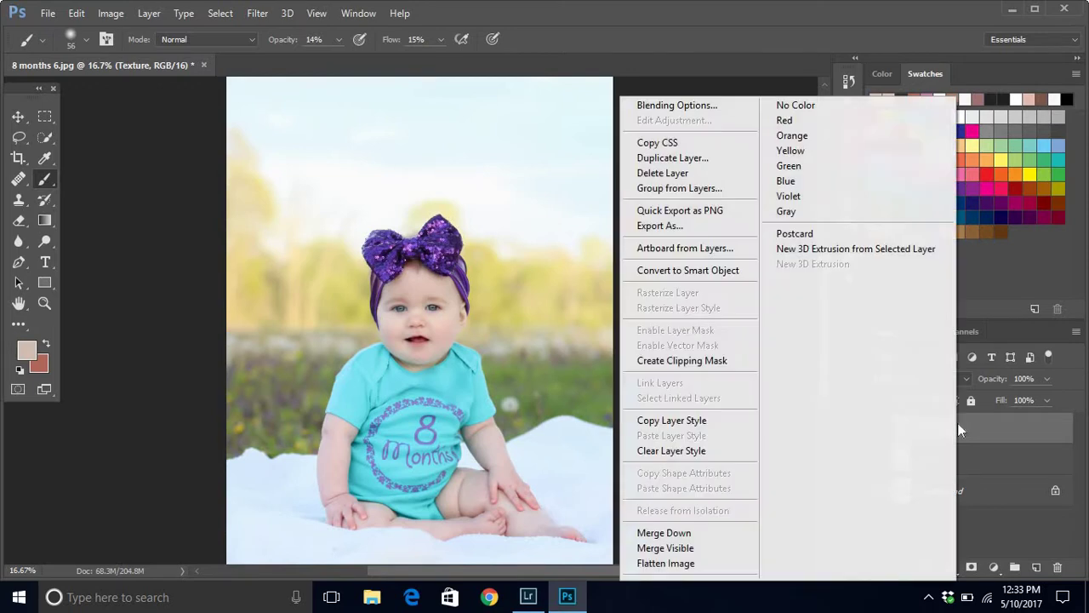
pyautogui.click(723, 547)
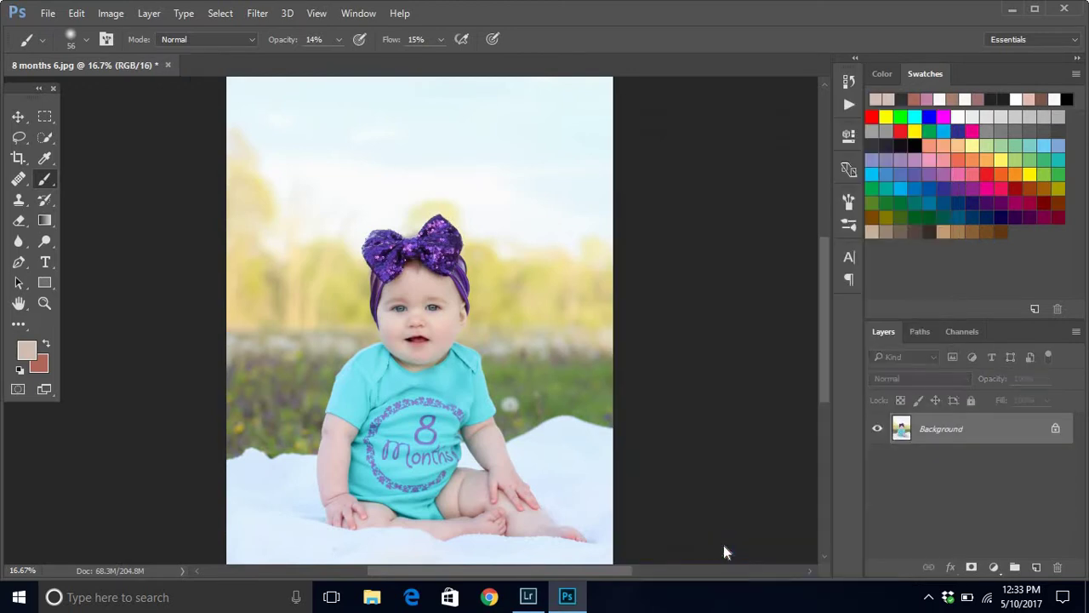
# Add a Levels adjustment layer above the merged Background for brightening the eyes.
pyautogui.scroll(2, 828, 375)
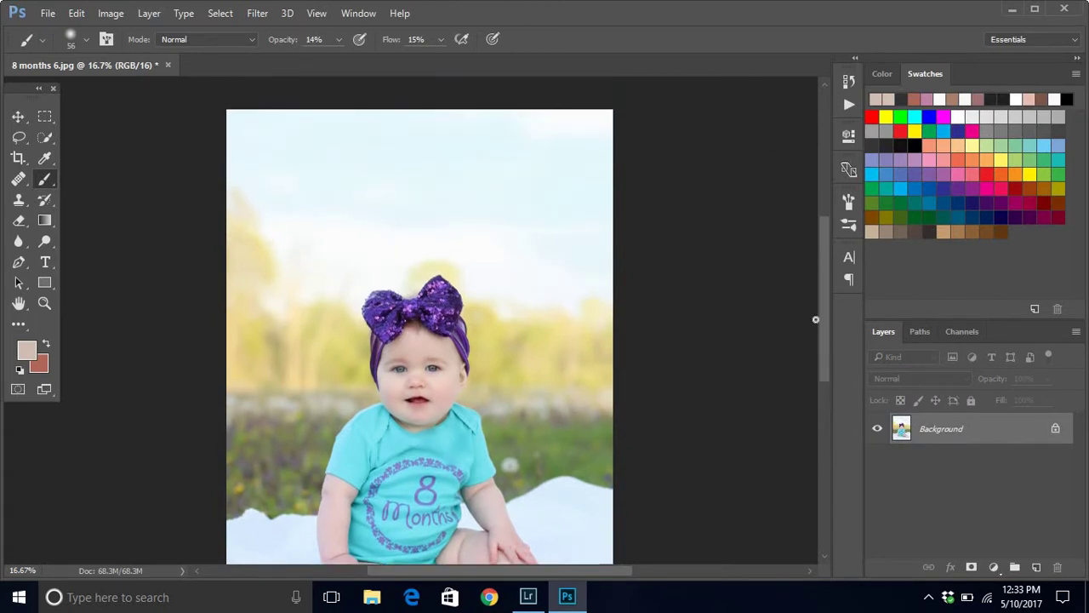
pyautogui.hotkey('ctrl', '+')
pyautogui.hotkey('ctrl', '+')
pyautogui.hotkey('ctrl', '+')
pyautogui.hotkey('ctrl', '+')
pyautogui.hotkey('ctrl', '+')
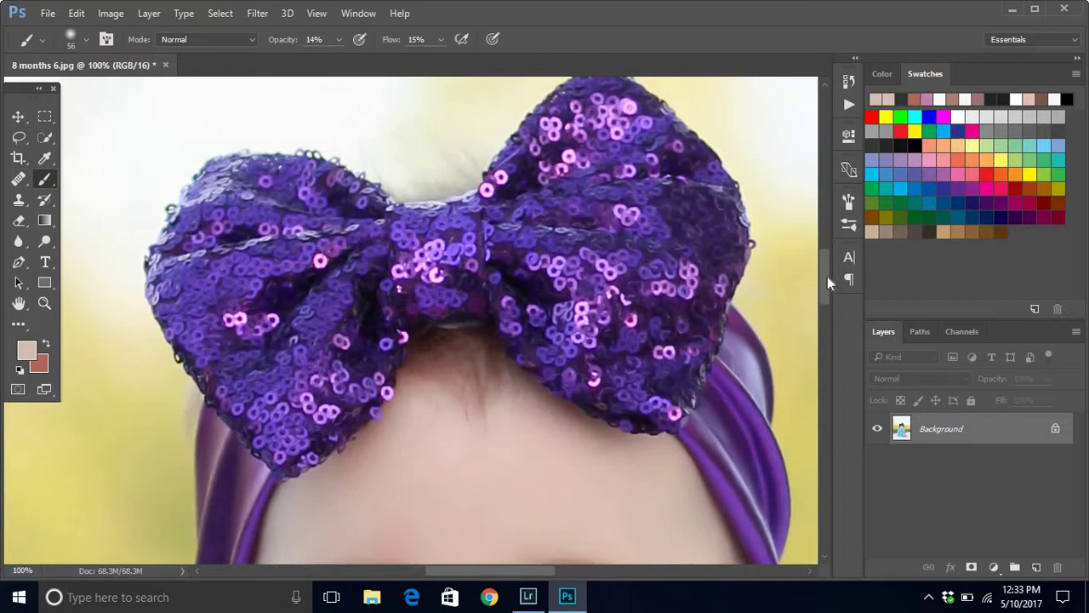
pyautogui.moveTo(828, 277); pyautogui.dragTo(828, 314)
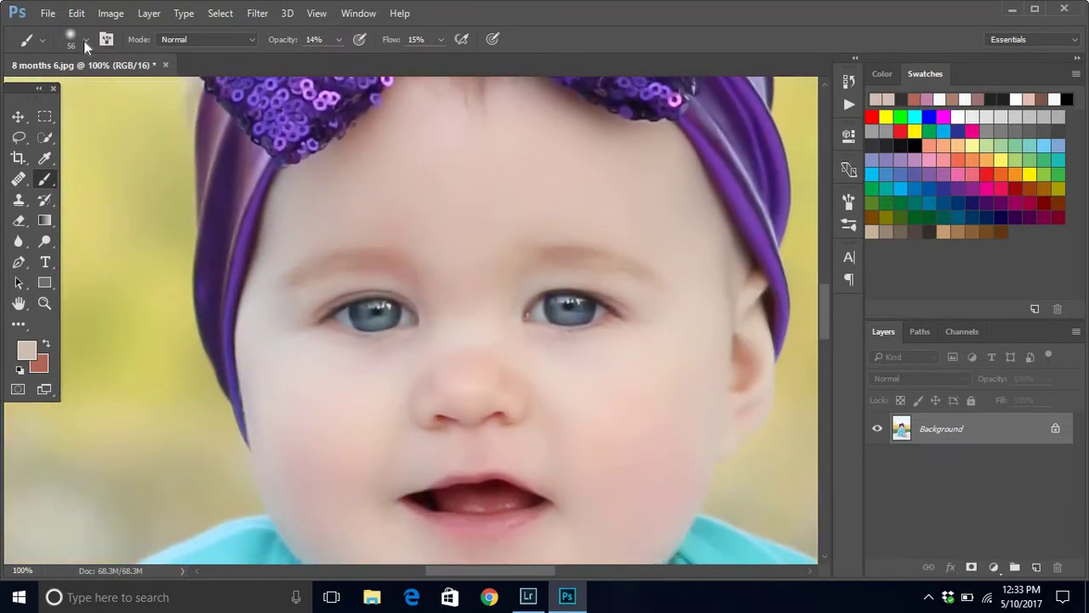
pyautogui.click(85, 39)
pyautogui.click(88, 39)
pyautogui.click(995, 567)
pyautogui.click(998, 573)
pyautogui.click(995, 568)
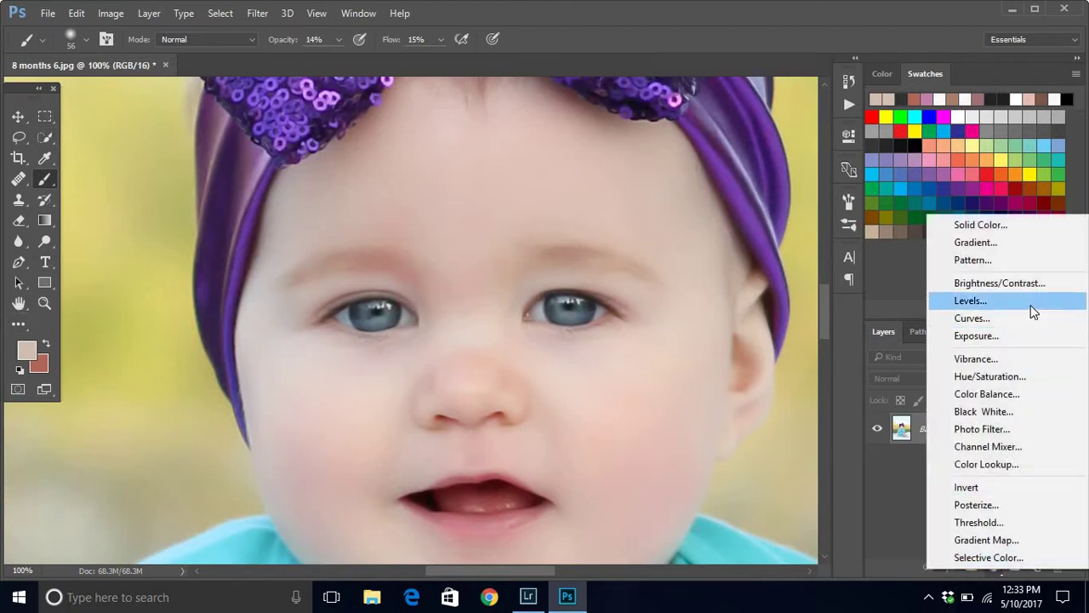
pyautogui.click(970, 301)
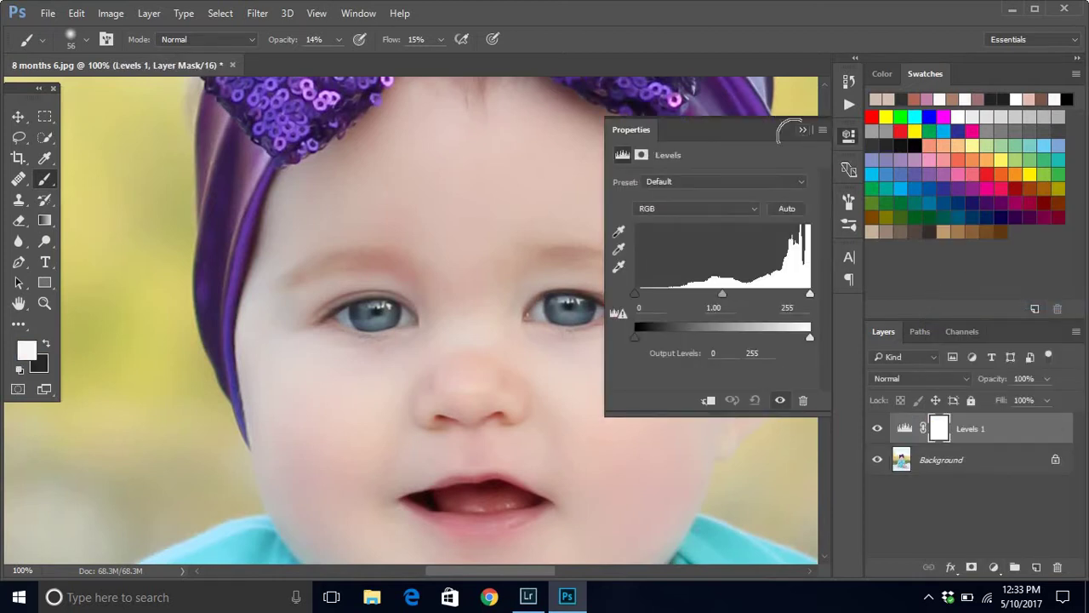
# Set the Levels layer's blend mode to Screen and fill its mask with black at 100% opacity.
pyautogui.click(805, 127)
pyautogui.click(885, 379)
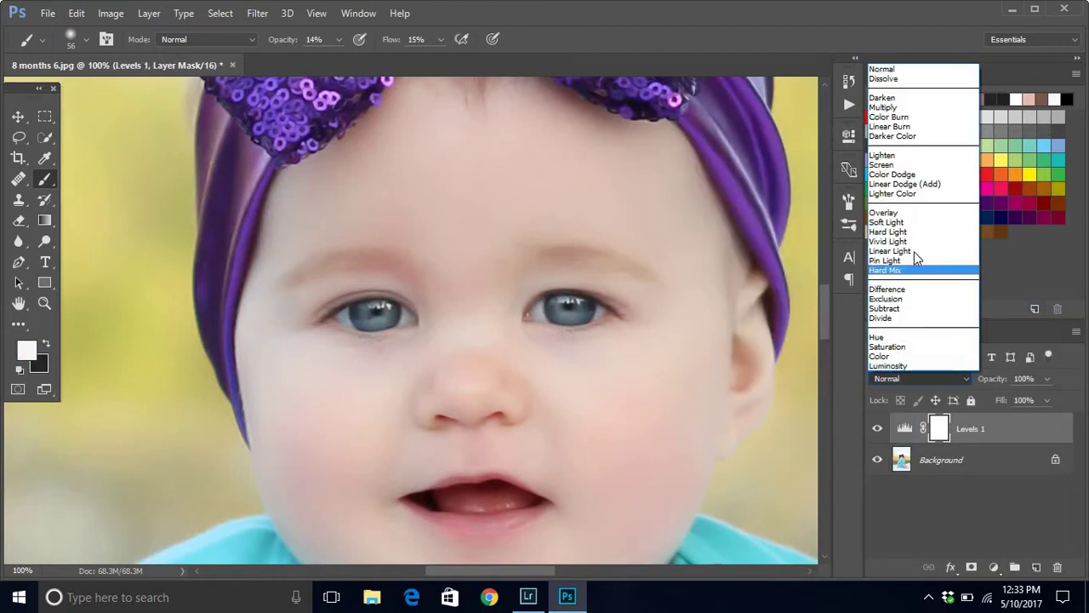
pyautogui.click(918, 165)
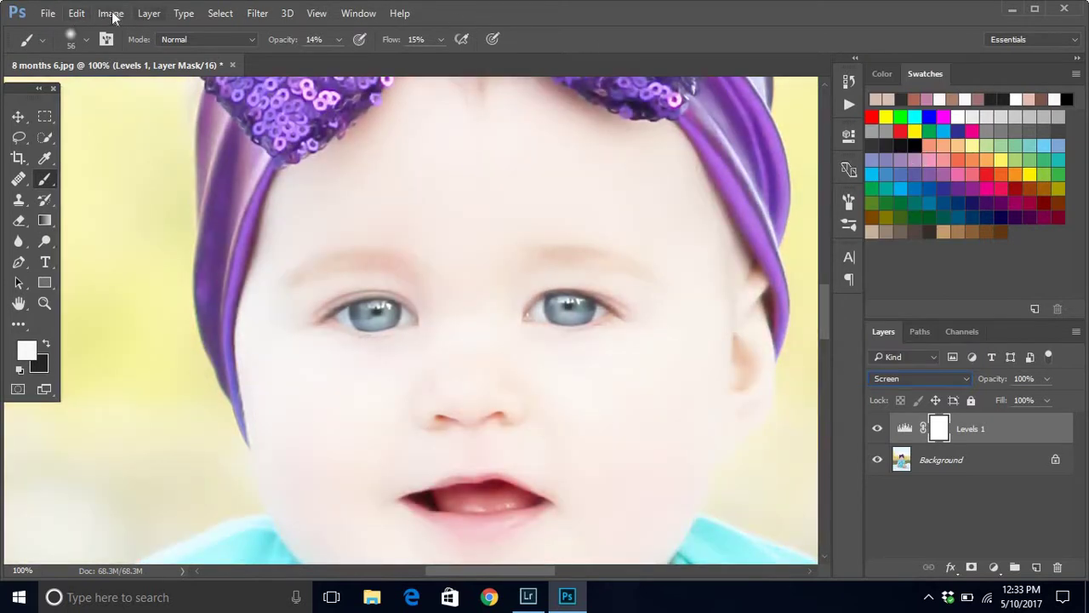
pyautogui.click(75, 14)
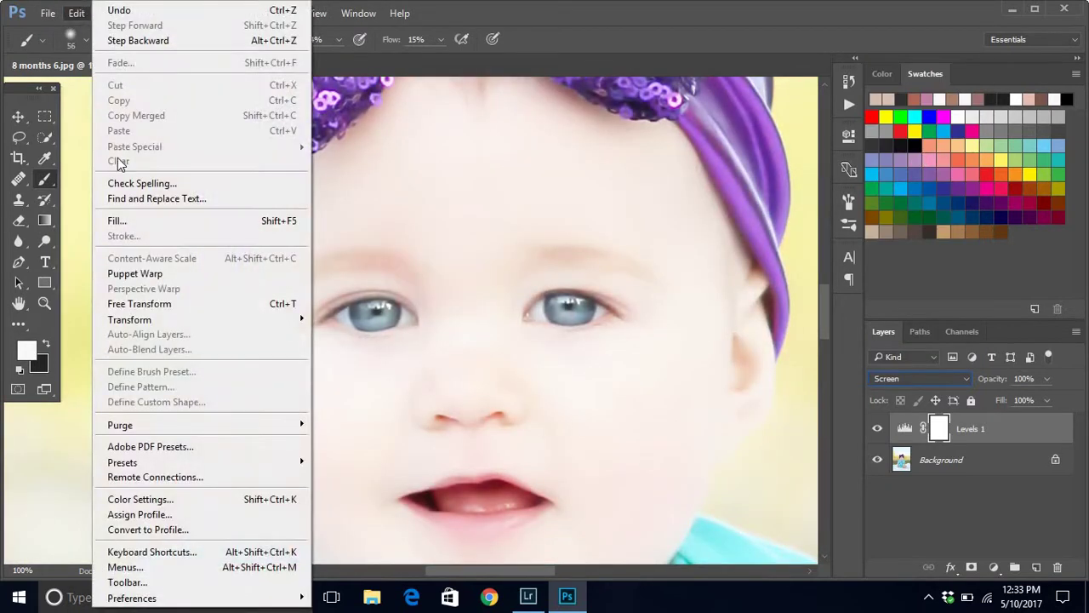
pyautogui.click(161, 220)
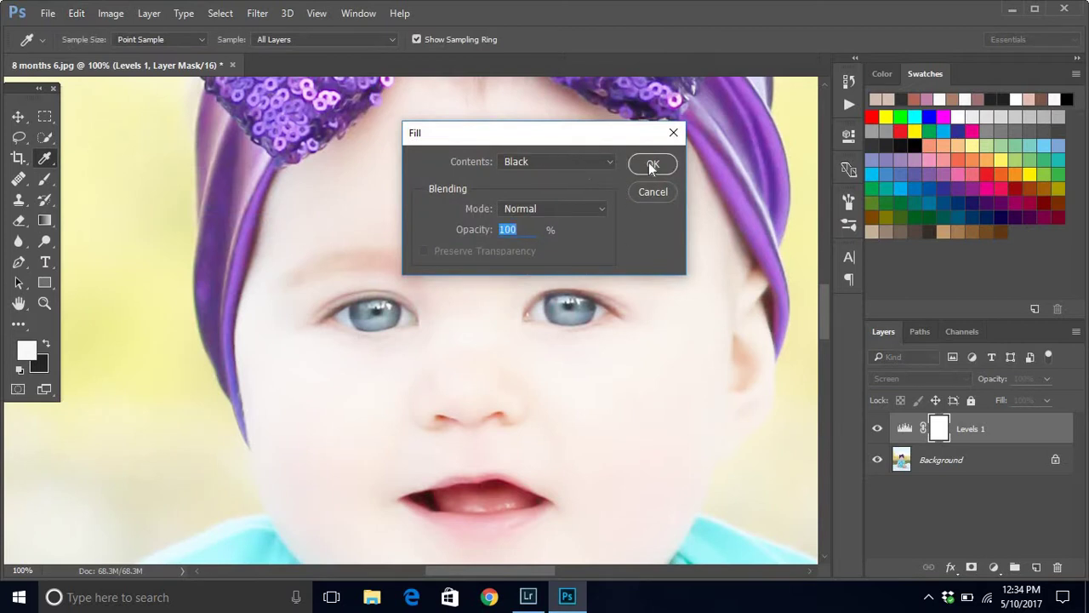
pyautogui.click(651, 165)
# Choose a 7 px brush with 65% hardness for painting on the Levels mask.
pyautogui.press('b')
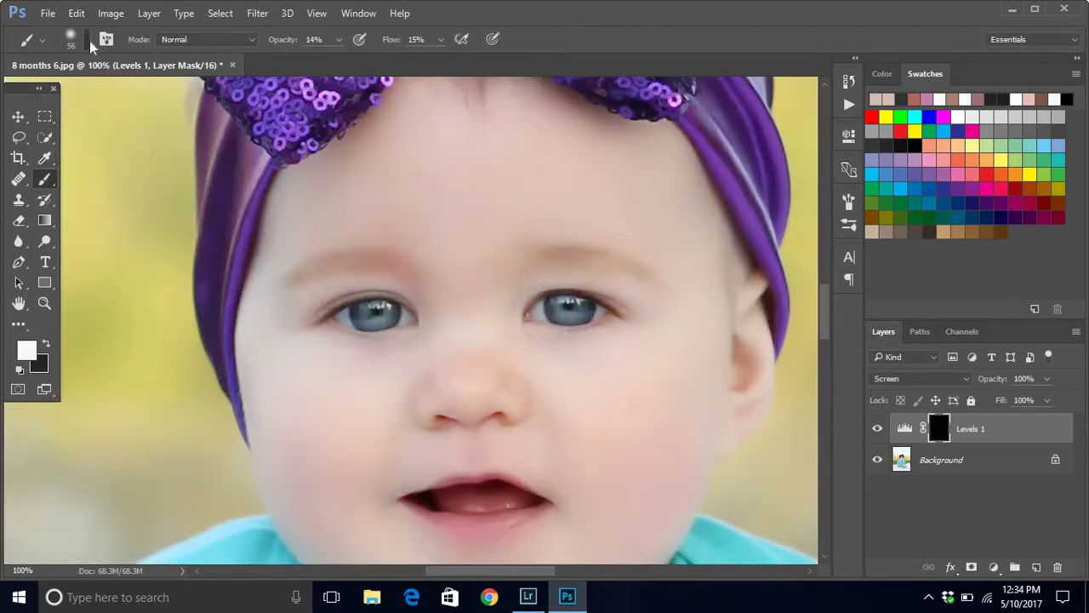
pyautogui.click(86, 40)
pyautogui.click(87, 157)
pyautogui.click(372, 305)
pyautogui.click(85, 40)
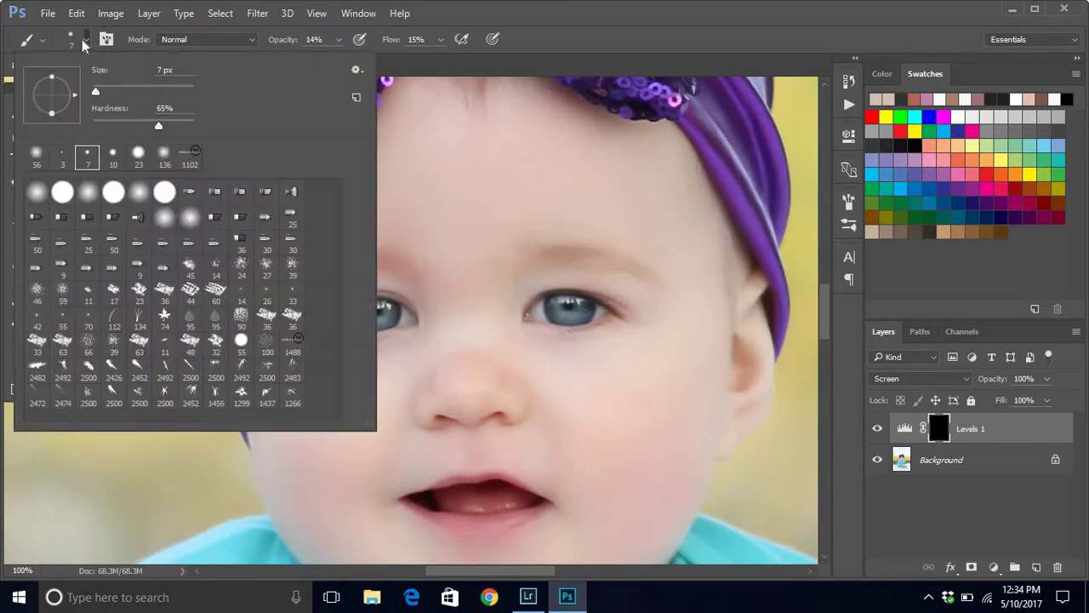
pyautogui.click(82, 39)
# Raise the brush's opacity and flow to 100% for work on the eye at the image's left.
pyautogui.hotkey('ctrl', '+')
pyautogui.hotkey('ctrl', '+')
pyautogui.hotkey('ctrl', '+')
pyautogui.hotkey('ctrl', '+')
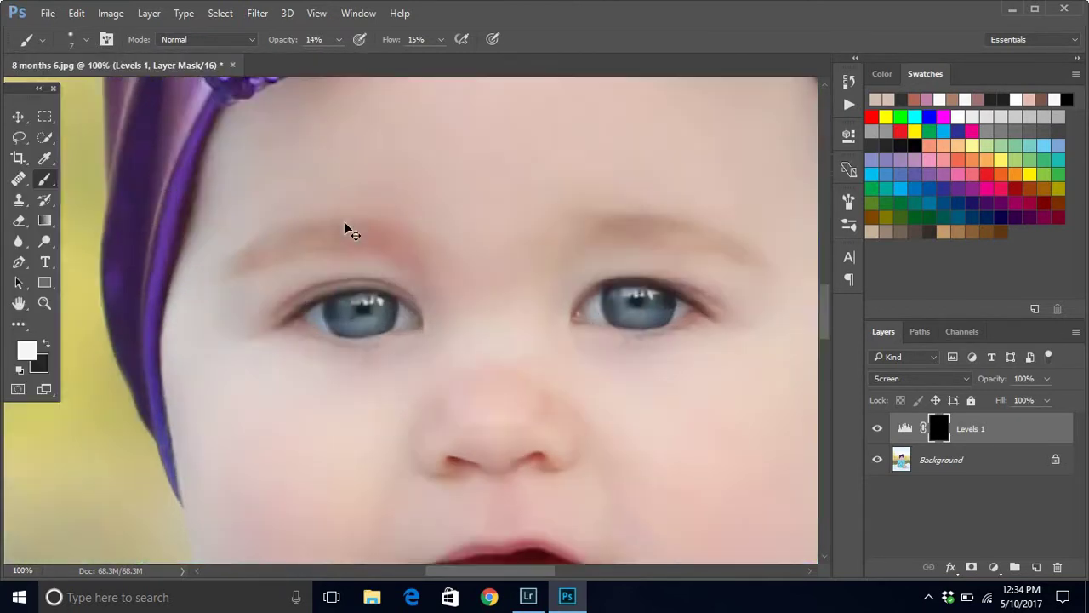
pyautogui.moveTo(383, 293)
pyautogui.mouseDown()
pyautogui.moveTo(379, 320)
pyautogui.moveTo(341, 292)
pyautogui.mouseUp()
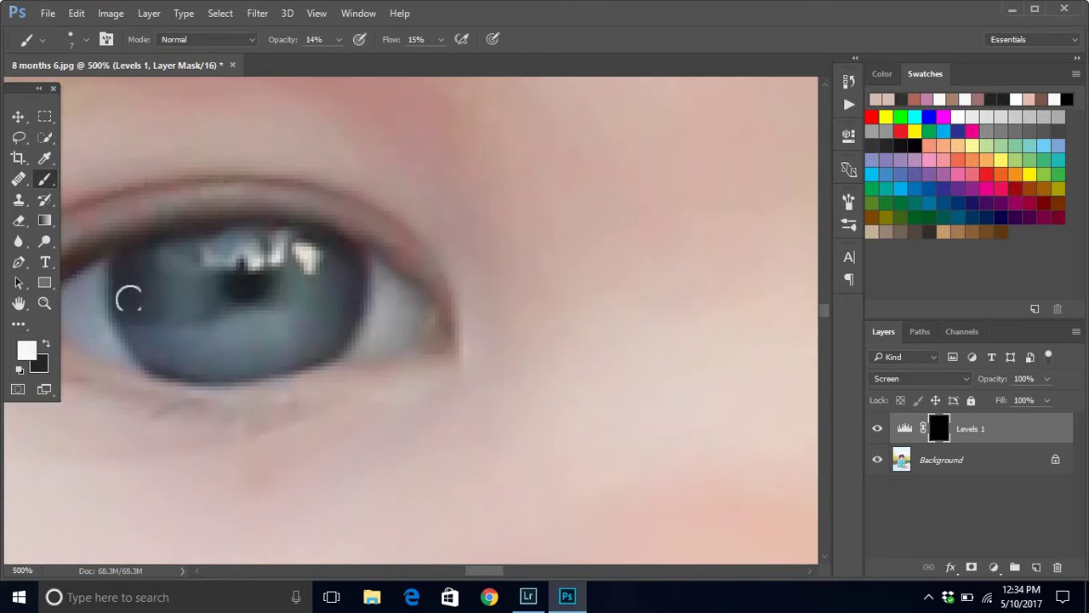
pyautogui.click(337, 39)
pyautogui.moveTo(339, 58); pyautogui.dragTo(427, 74)
pyautogui.click(441, 40)
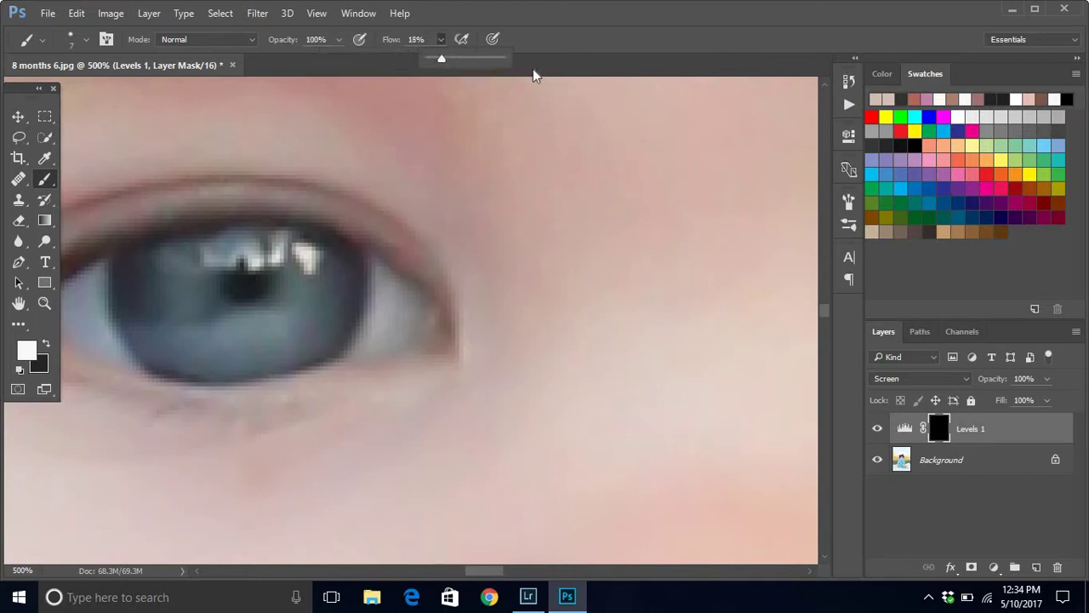
# Paint white on the Levels mask over the whites on both sides of the left-hand eye's iris.
pyautogui.moveTo(378, 285)
pyautogui.mouseDown()
pyautogui.moveTo(375, 339)
pyautogui.moveTo(400, 336)
pyautogui.moveTo(416, 313)
pyautogui.moveTo(400, 294)
pyautogui.mouseUp()
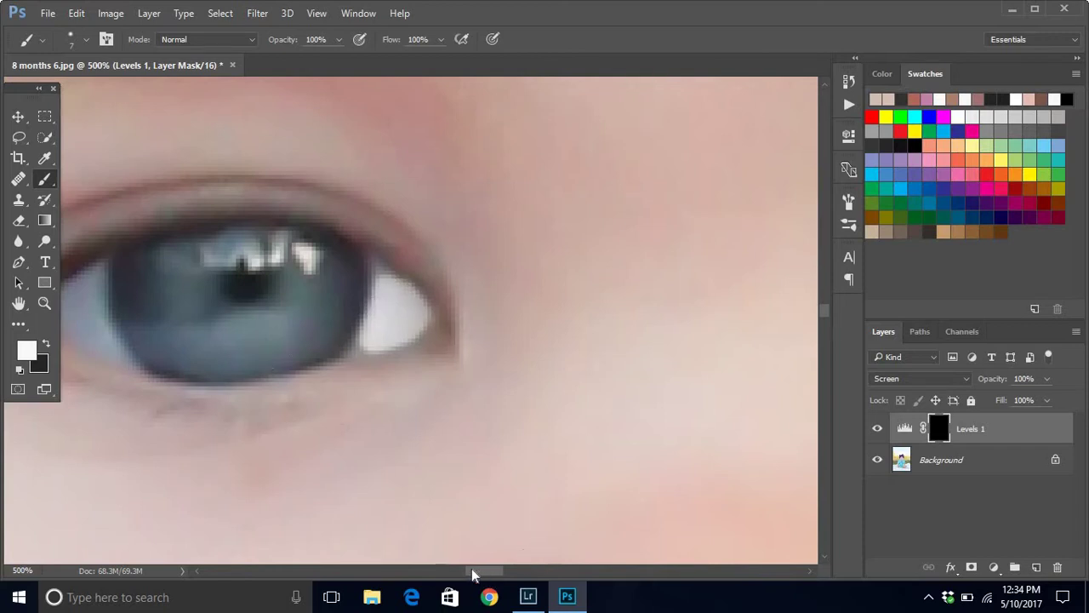
pyautogui.moveTo(474, 575); pyautogui.dragTo(457, 575)
pyautogui.moveTo(451, 323)
pyautogui.mouseDown()
pyautogui.moveTo(428, 311)
pyautogui.moveTo(455, 318)
pyautogui.moveTo(468, 289)
pyautogui.moveTo(483, 335)
pyautogui.mouseUp()
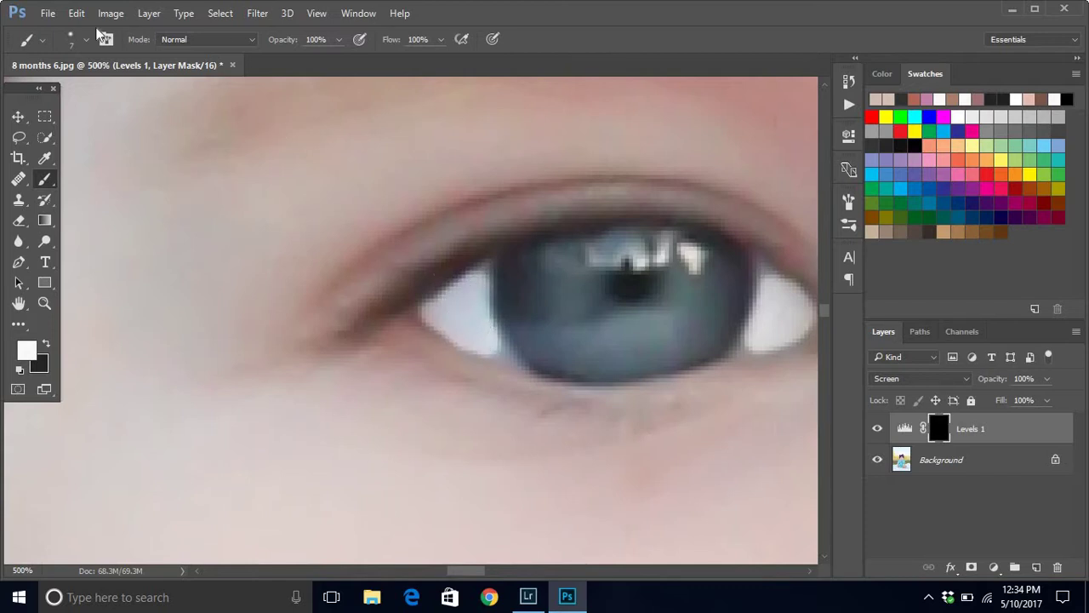
# Reduce the brush to 3 px and brighten the narrow edges of the left-hand eye's whites on the Levels mask.
pyautogui.rightClick(145, 122)
pyautogui.click(88, 157)
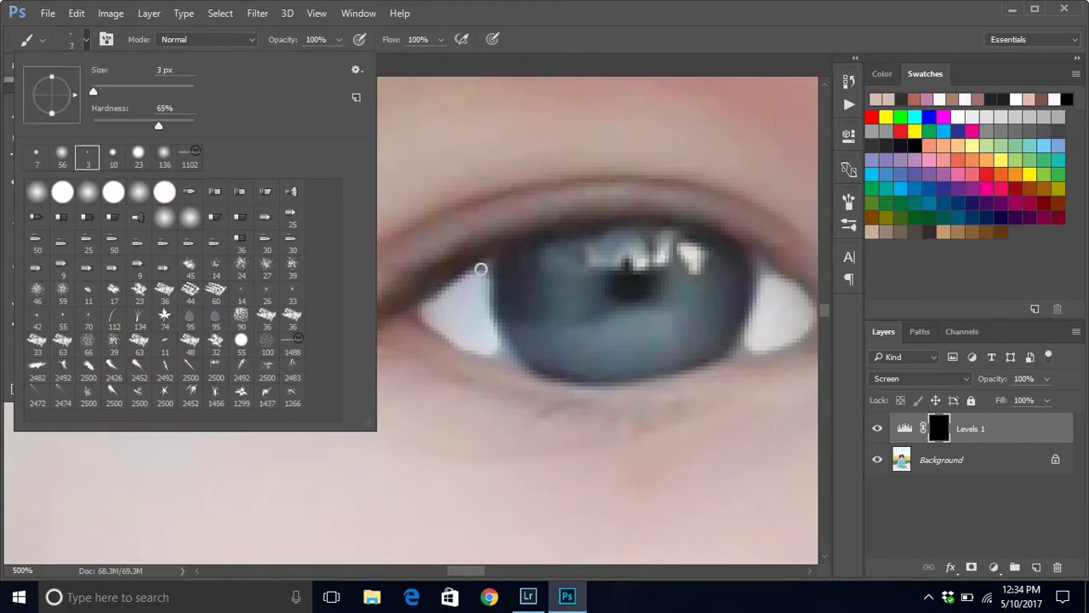
pyautogui.click(485, 269)
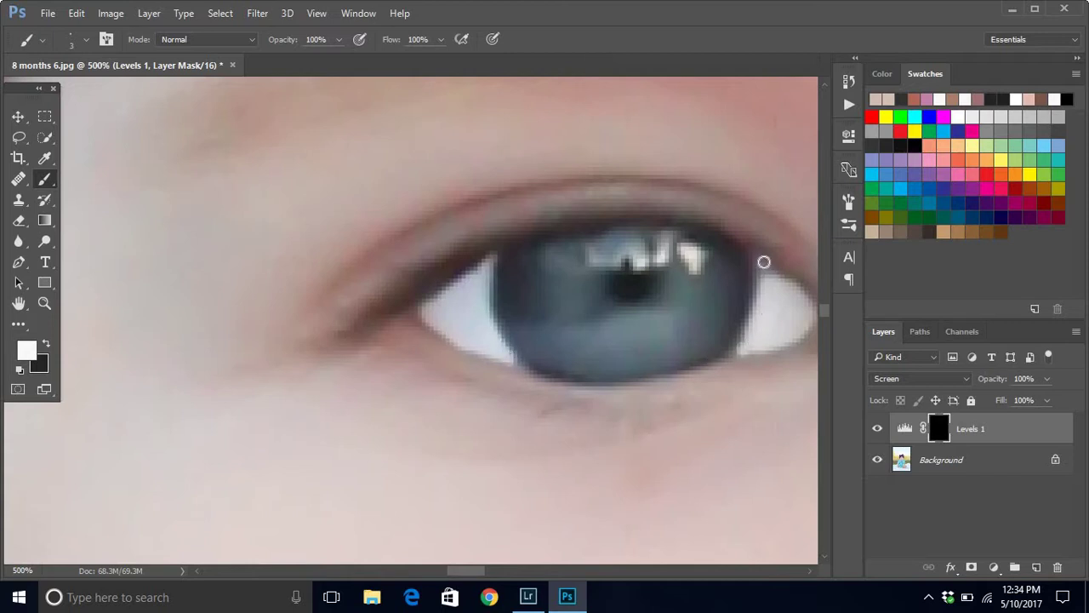
# Finish the edge of the left-hand eye's white, and paint the right-hand eye's whites on the Levels mask with a 7 px brush.
pyautogui.moveTo(765, 262); pyautogui.dragTo(768, 279)
pyautogui.moveTo(466, 572); pyautogui.dragTo(487, 572)
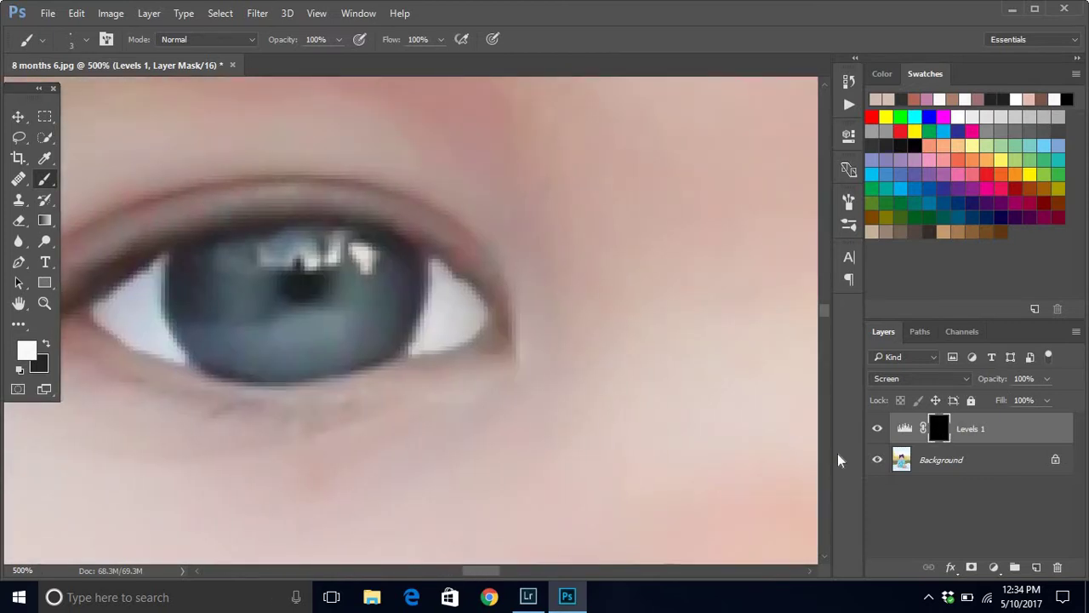
pyautogui.click(514, 570)
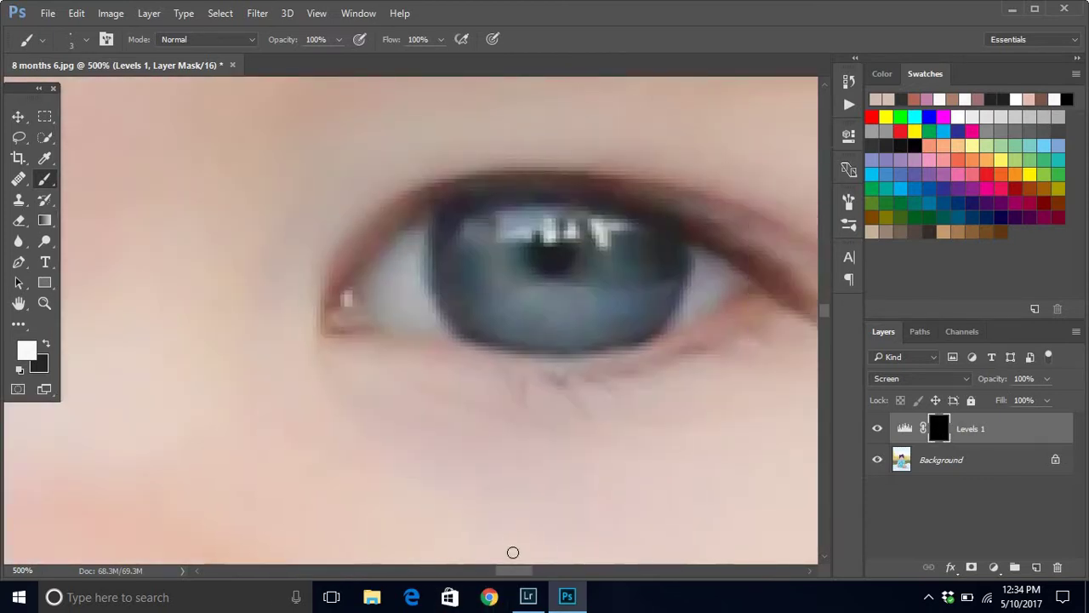
pyautogui.click(85, 39)
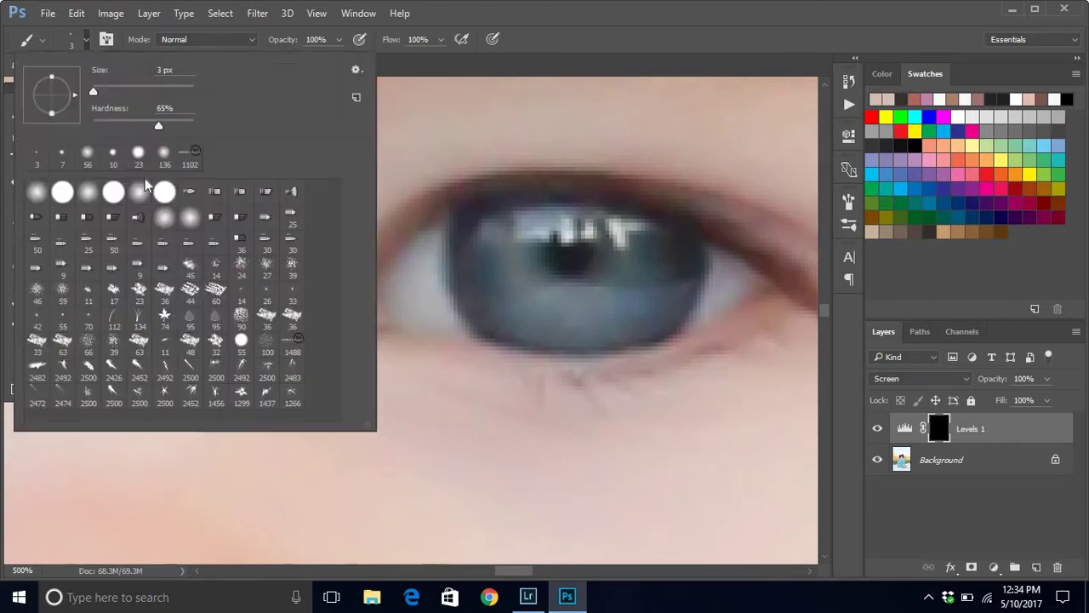
pyautogui.click(62, 157)
pyautogui.click(394, 288)
pyautogui.moveTo(394, 288)
pyautogui.mouseDown()
pyautogui.moveTo(409, 314)
pyautogui.moveTo(395, 290)
pyautogui.moveTo(425, 247)
pyautogui.moveTo(435, 316)
pyautogui.mouseUp()
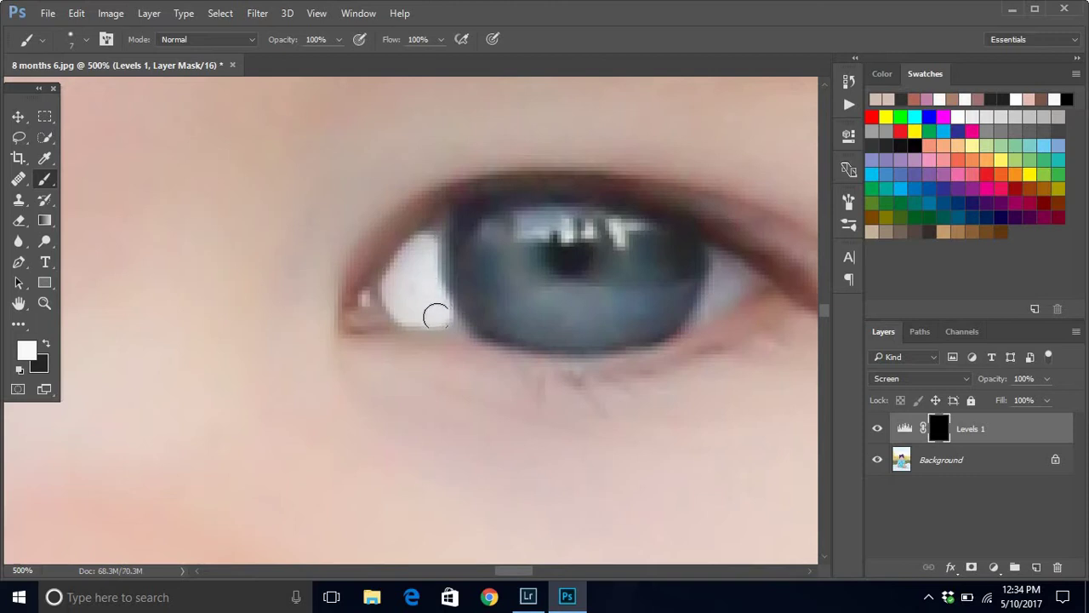
pyautogui.moveTo(714, 286)
pyautogui.mouseDown()
pyautogui.moveTo(724, 289)
pyautogui.moveTo(731, 270)
pyautogui.mouseUp()
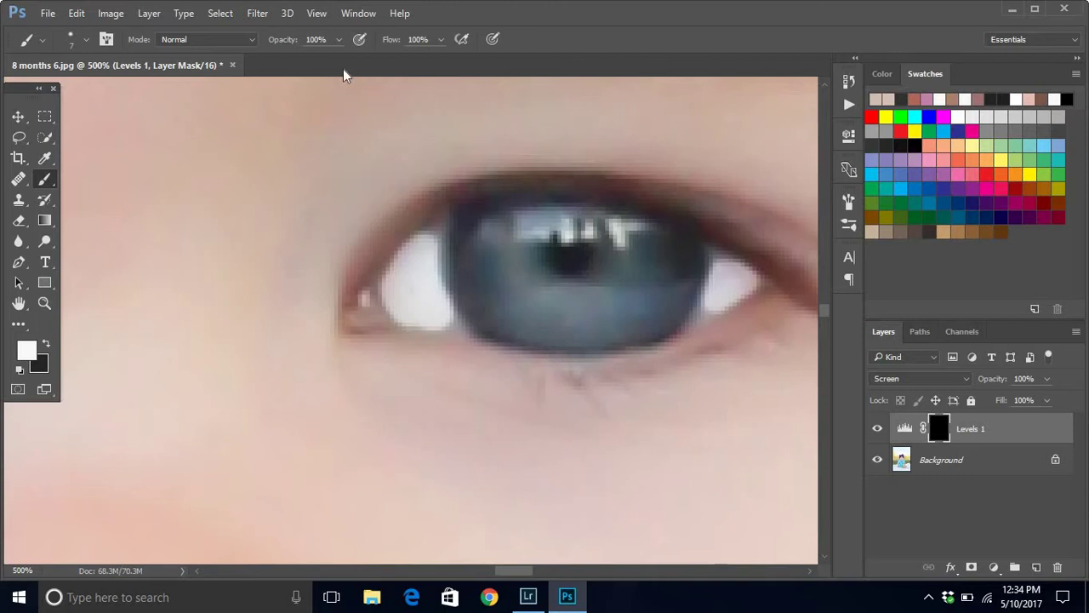
# Reduce the brush to 3 px and brighten the narrow edges of the right-hand eye's whites beside the iris.
pyautogui.click(86, 39)
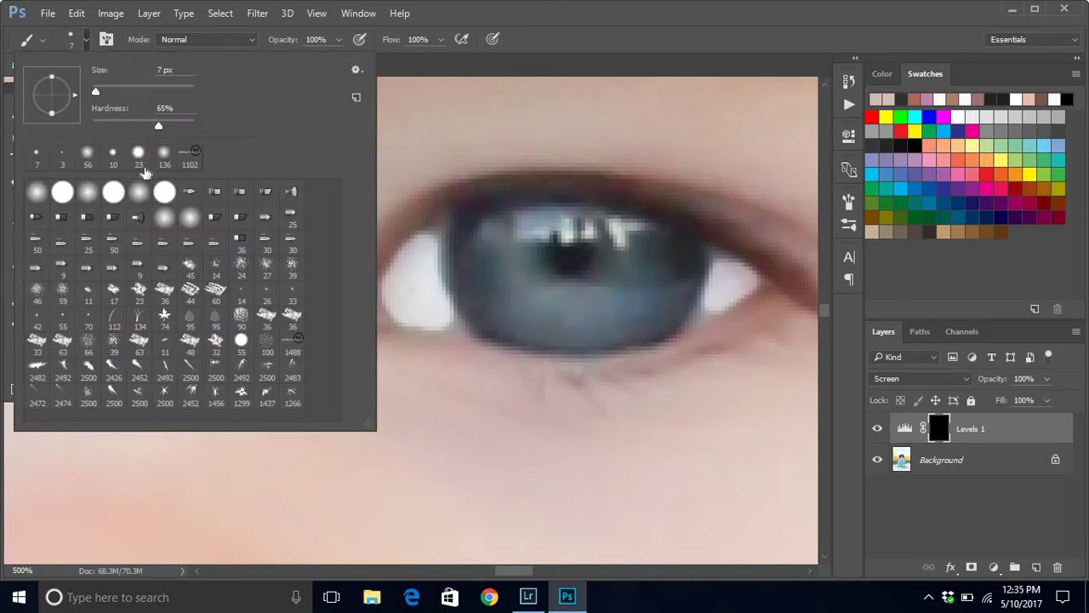
pyautogui.click(60, 164)
pyautogui.click(714, 252)
pyautogui.moveTo(713, 253)
pyautogui.mouseDown()
pyautogui.moveTo(767, 281)
pyautogui.moveTo(745, 288)
pyautogui.moveTo(719, 262)
pyautogui.moveTo(695, 321)
pyautogui.mouseUp()
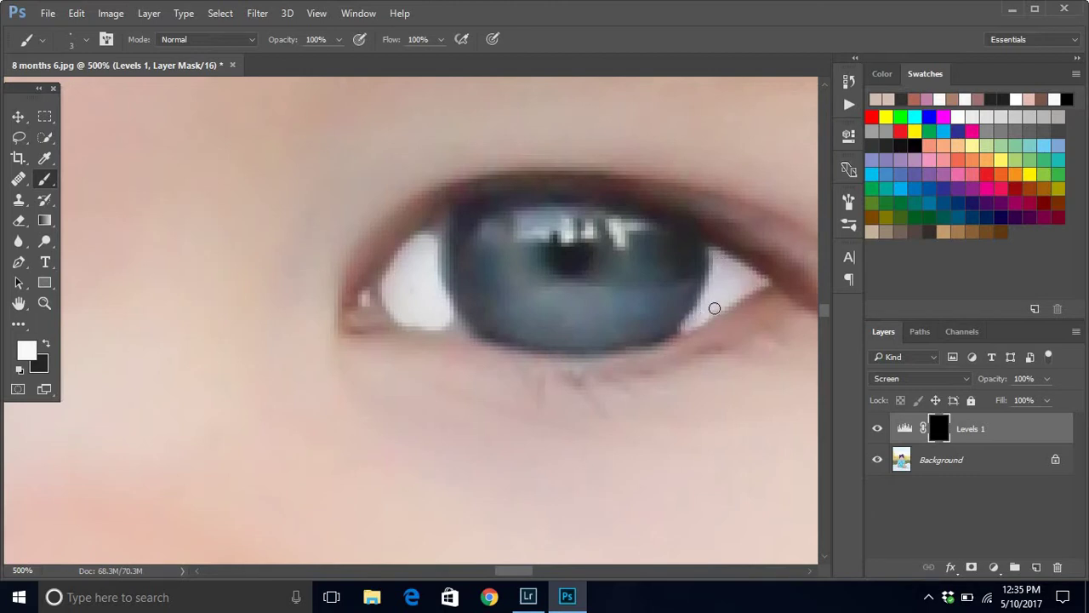
pyautogui.moveTo(442, 223)
pyautogui.mouseDown()
pyautogui.moveTo(461, 266)
pyautogui.moveTo(442, 310)
pyautogui.moveTo(463, 328)
pyautogui.moveTo(443, 324)
pyautogui.moveTo(471, 327)
pyautogui.mouseUp()
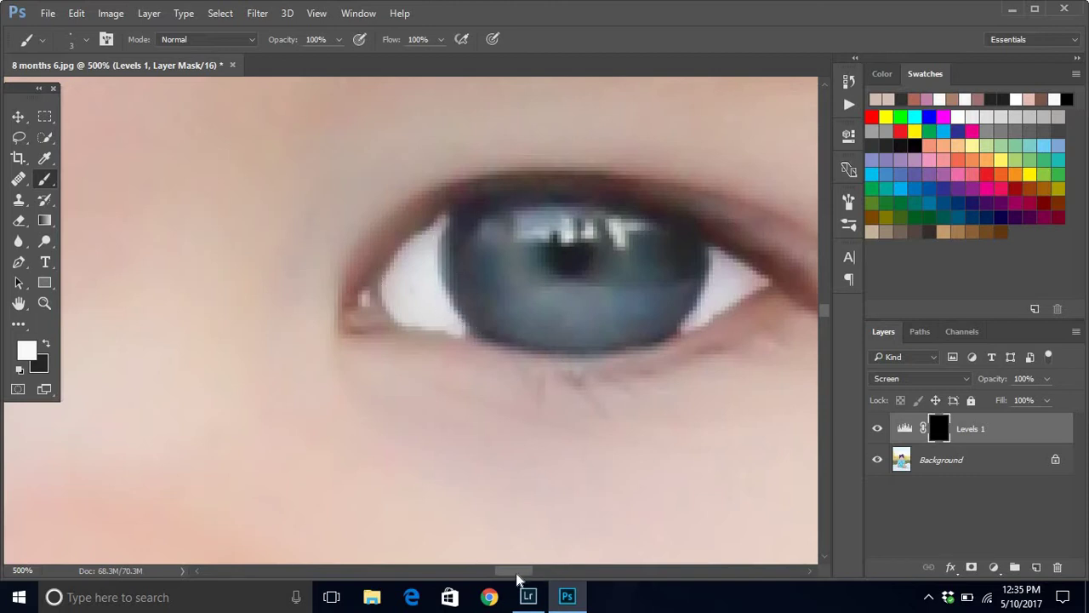
# Reduce the brush to 1 px and touch up the finest corners of the eye whites on the Levels mask.
pyautogui.scroll(2, 481, 549)
pyautogui.hscroll(-2, 481, 549)
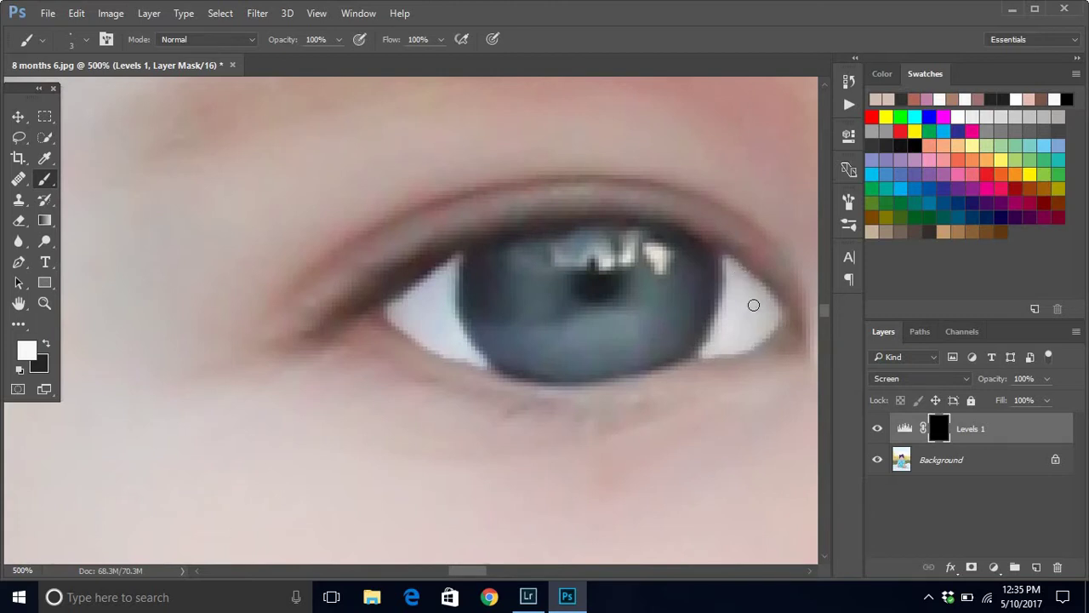
pyautogui.click(85, 39)
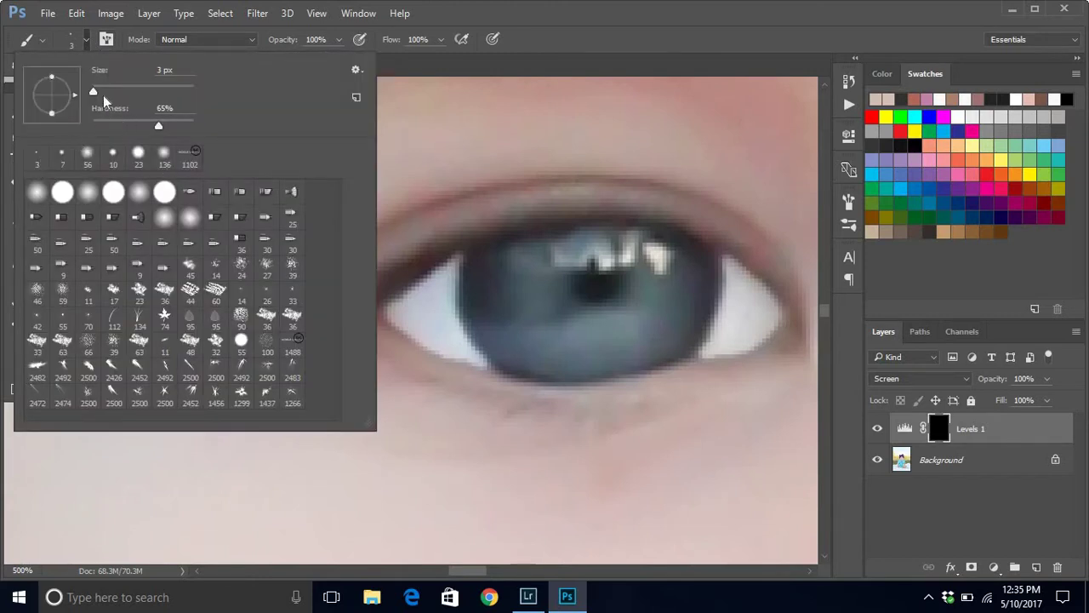
pyautogui.moveTo(94, 91); pyautogui.dragTo(88, 91)
pyautogui.press('Return')
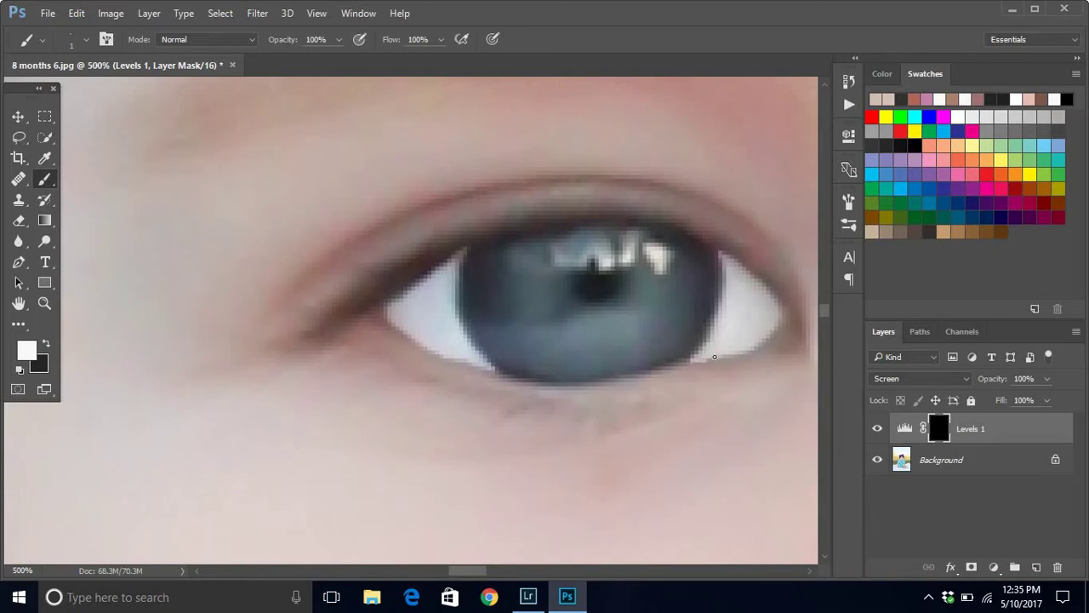
pyautogui.moveTo(476, 571); pyautogui.dragTo(523, 570)
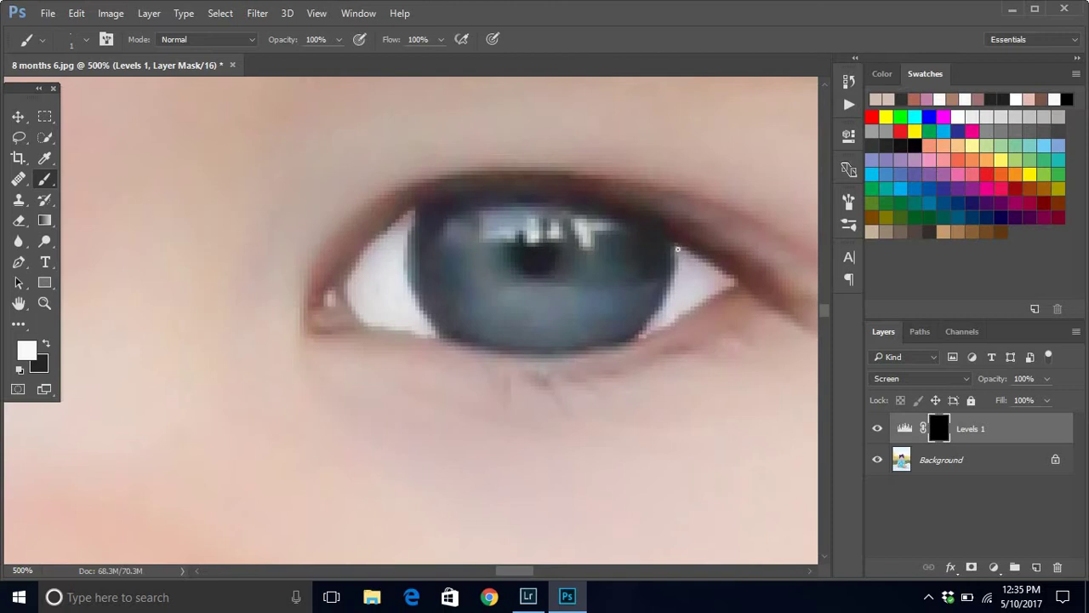
# Lower the Levels layer's opacity to 55% while viewing the whole portrait.
pyautogui.hotkey('ctrl', '0')
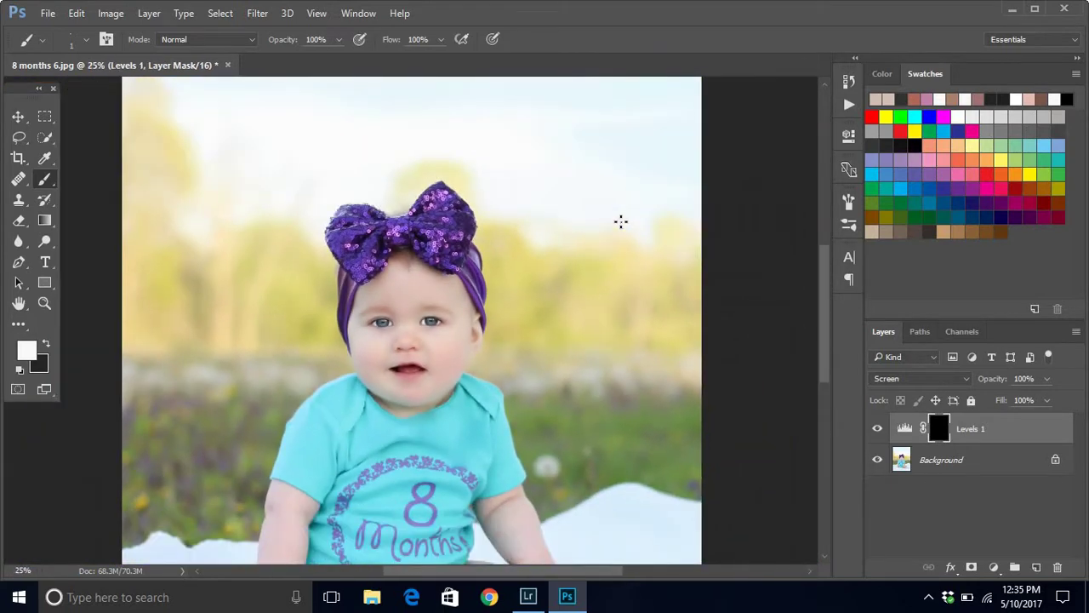
pyautogui.click(1047, 378)
pyautogui.moveTo(1029, 398); pyautogui.dragTo(953, 390)
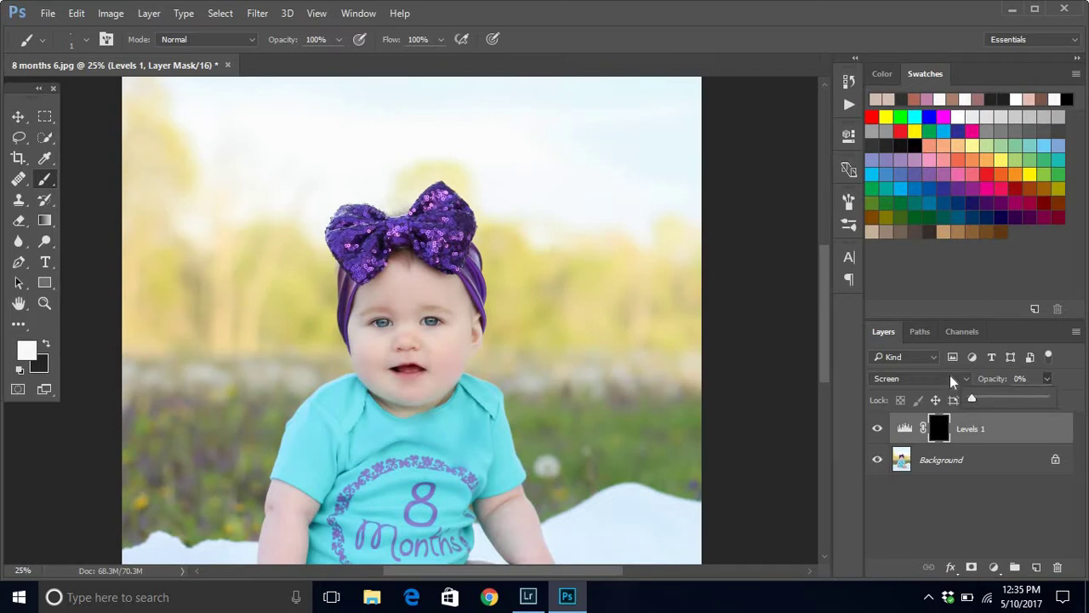
pyautogui.click(1045, 402)
pyautogui.moveTo(1013, 398); pyautogui.dragTo(982, 399)
# Check the brightened eyes close up and from a distance, and merge the Levels layer down into the background.
pyautogui.keyDown('alt'); pyautogui.scroll(5, 505, 339); pyautogui.keyUp('alt')
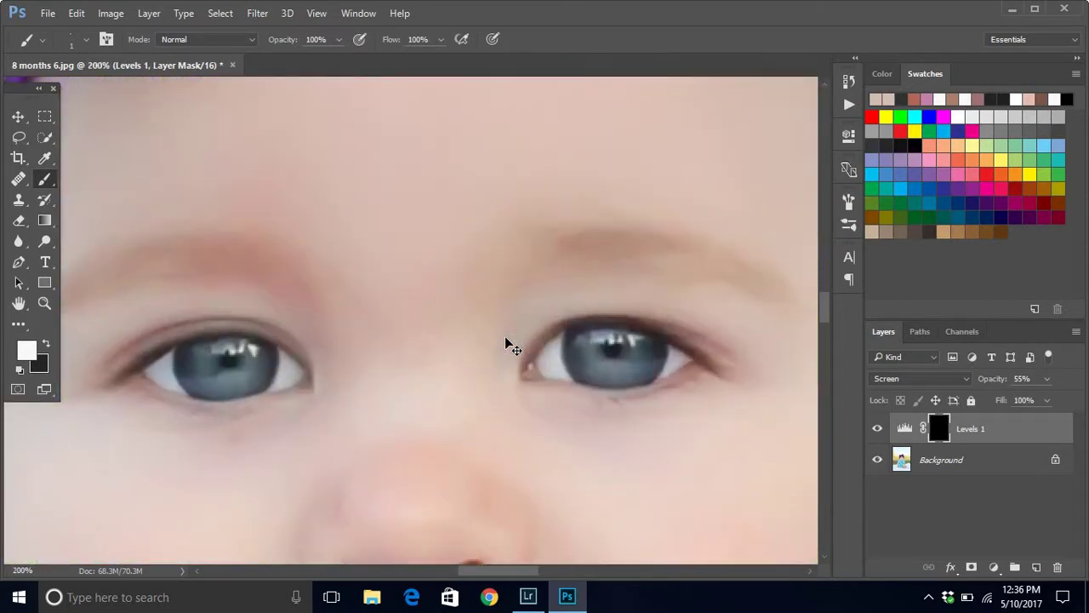
pyautogui.keyDown('alt'); pyautogui.scroll(-5, 506, 339); pyautogui.keyUp('alt')
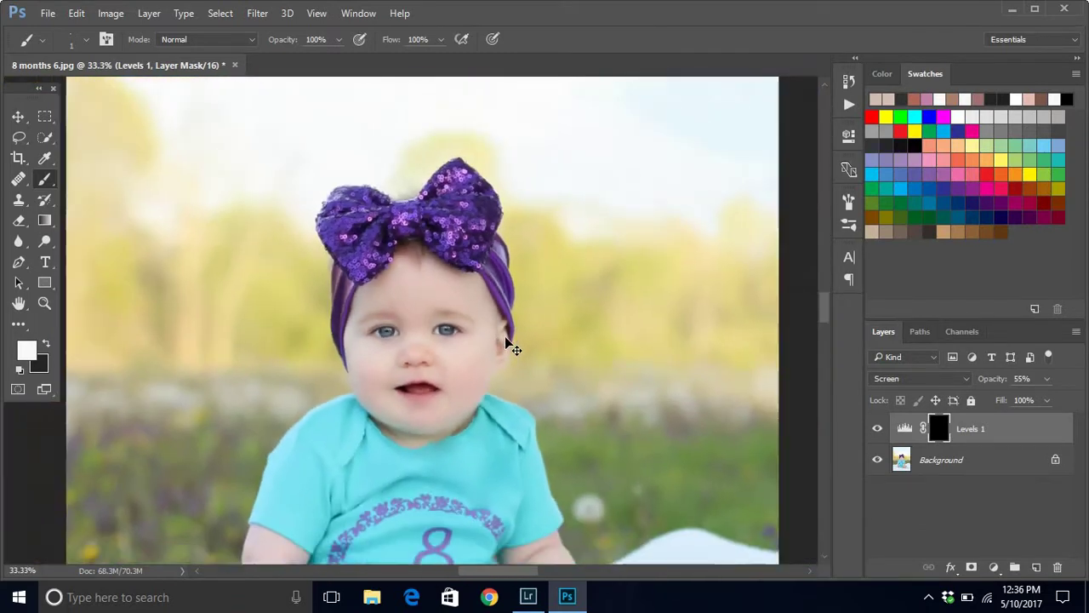
pyautogui.keyDown('alt'); pyautogui.scroll(6, 506, 339); pyautogui.keyUp('alt')
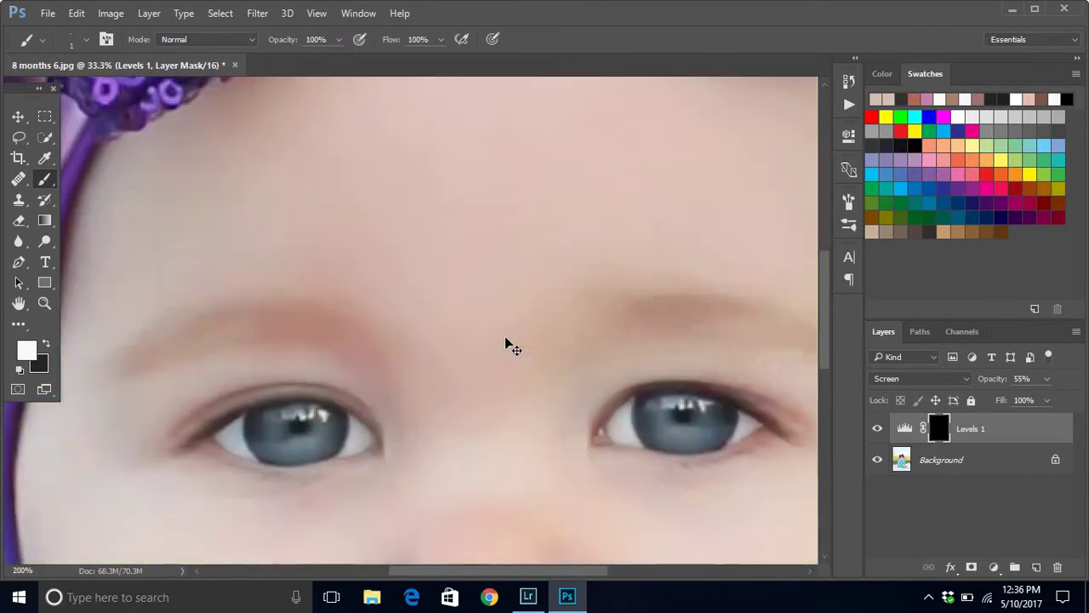
pyautogui.keyDown('alt'); pyautogui.scroll(-6, 506, 340); pyautogui.keyUp('alt')
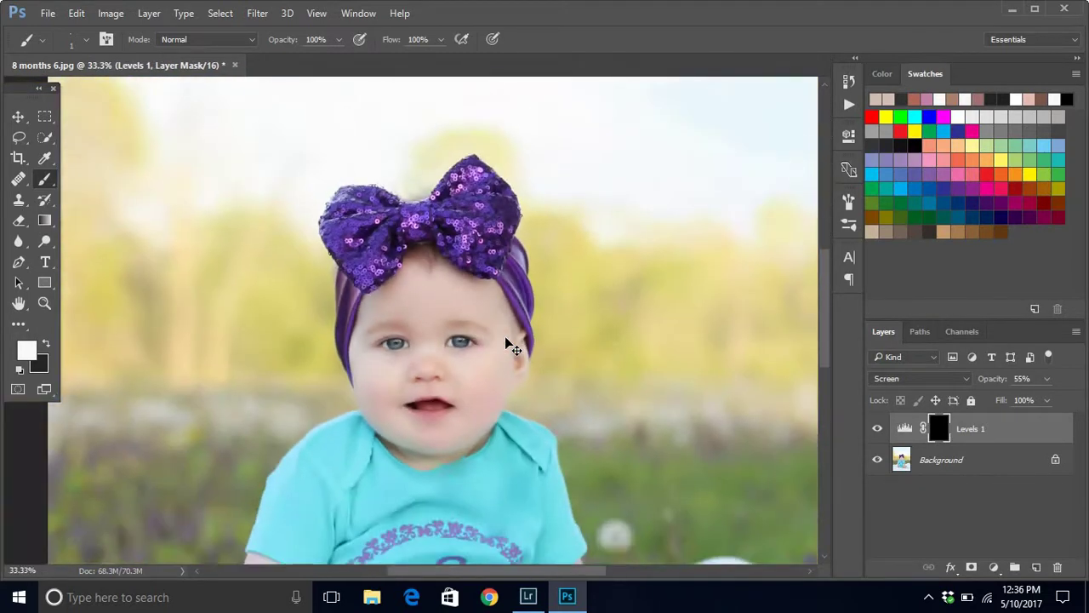
pyautogui.keyDown('alt'); pyautogui.scroll(3, 505, 339); pyautogui.keyUp('alt')
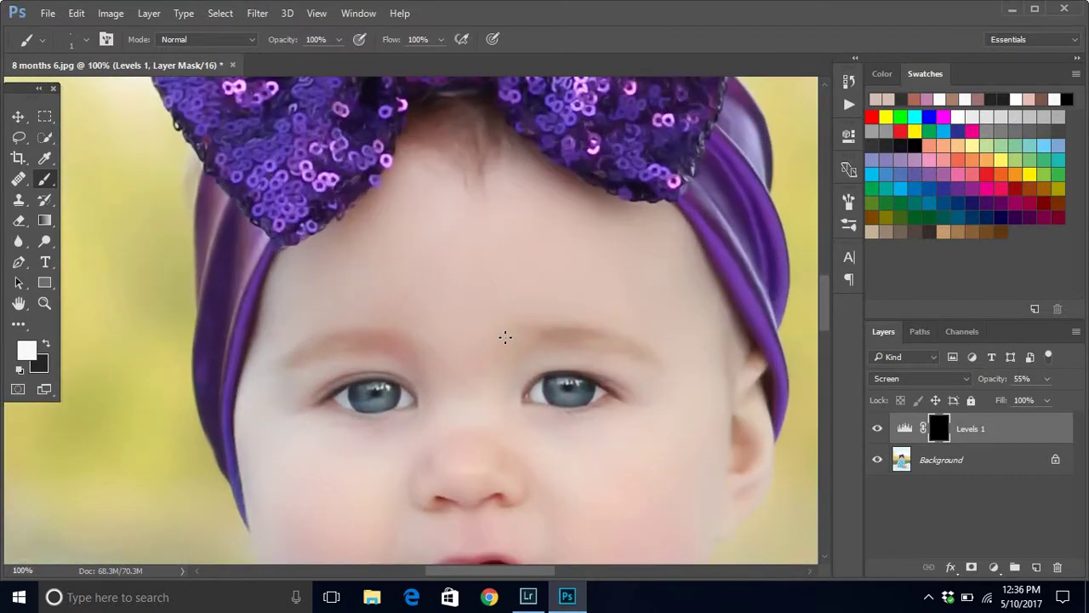
pyautogui.rightClick(985, 429)
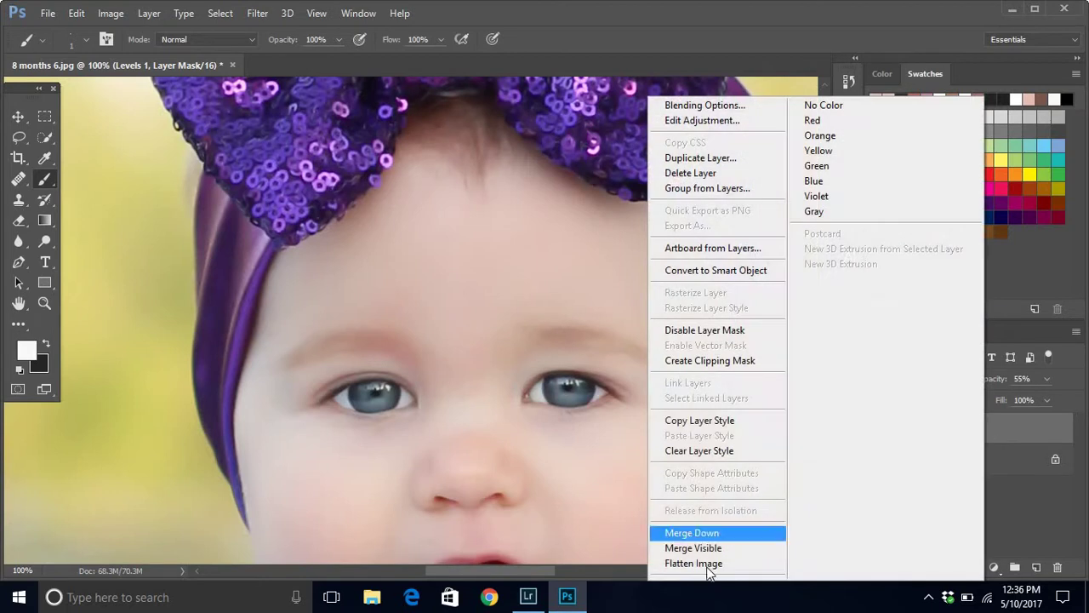
pyautogui.click(715, 536)
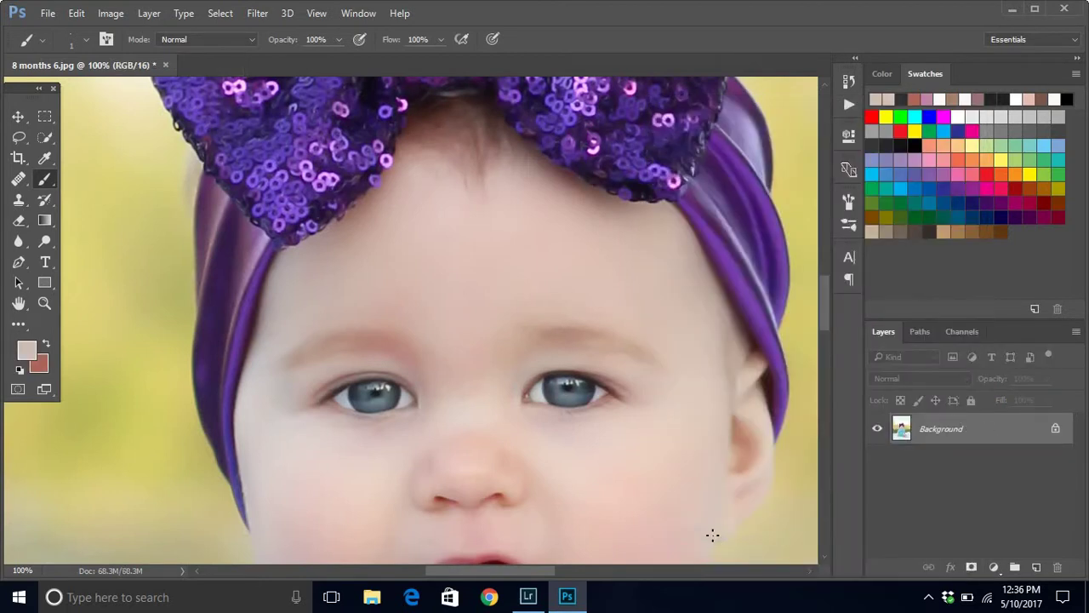
# Select the irises of both eyes with the Quick Selection tool at a brush size of 8 px.
pyautogui.click(46, 137)
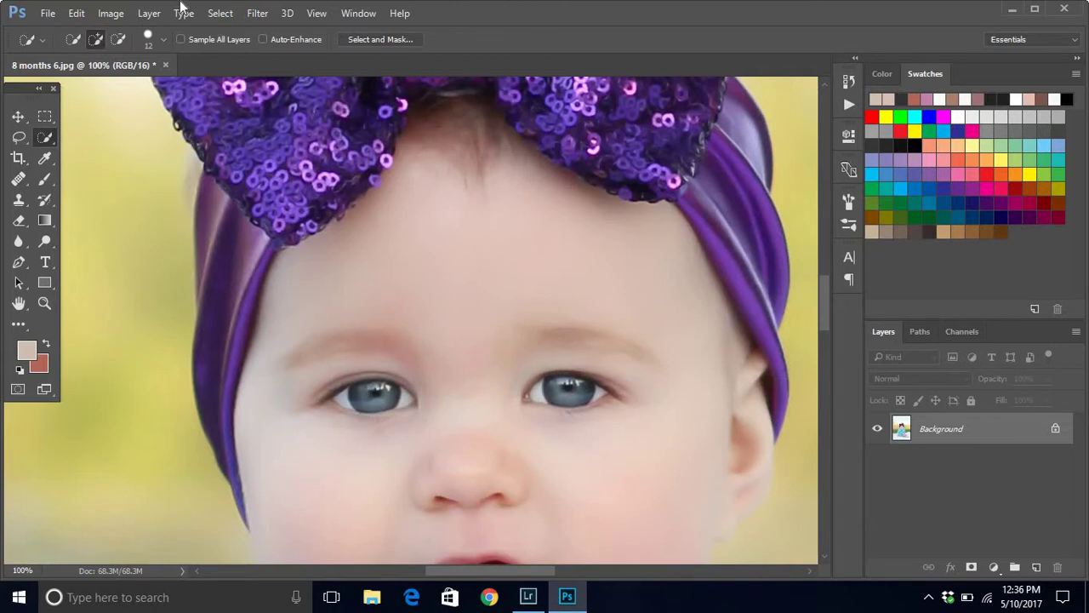
pyautogui.click(164, 40)
pyautogui.moveTo(139, 83); pyautogui.dragTo(82, 83)
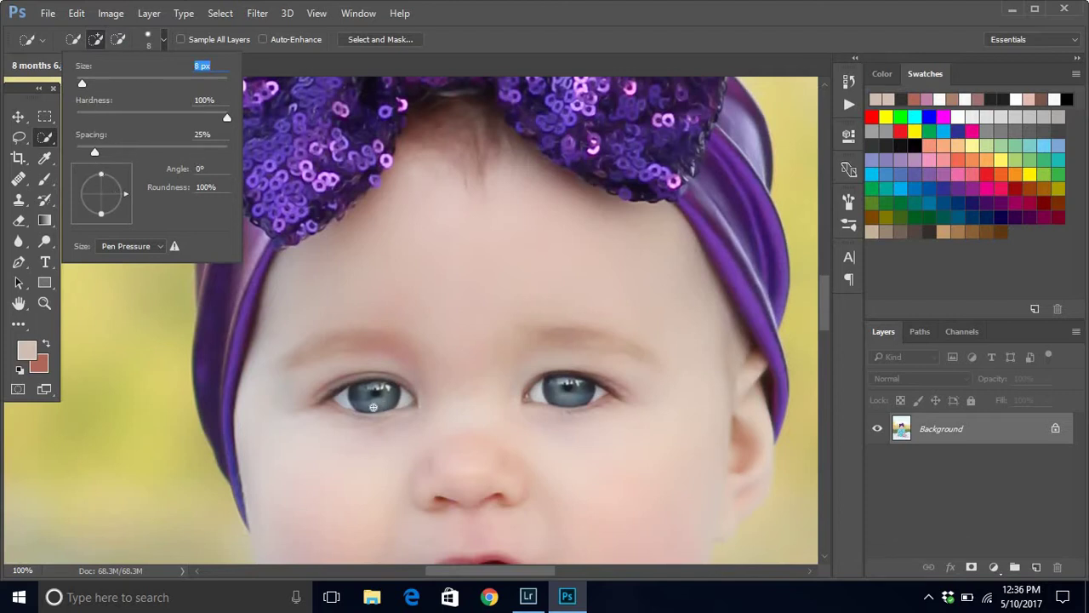
pyautogui.click(360, 394)
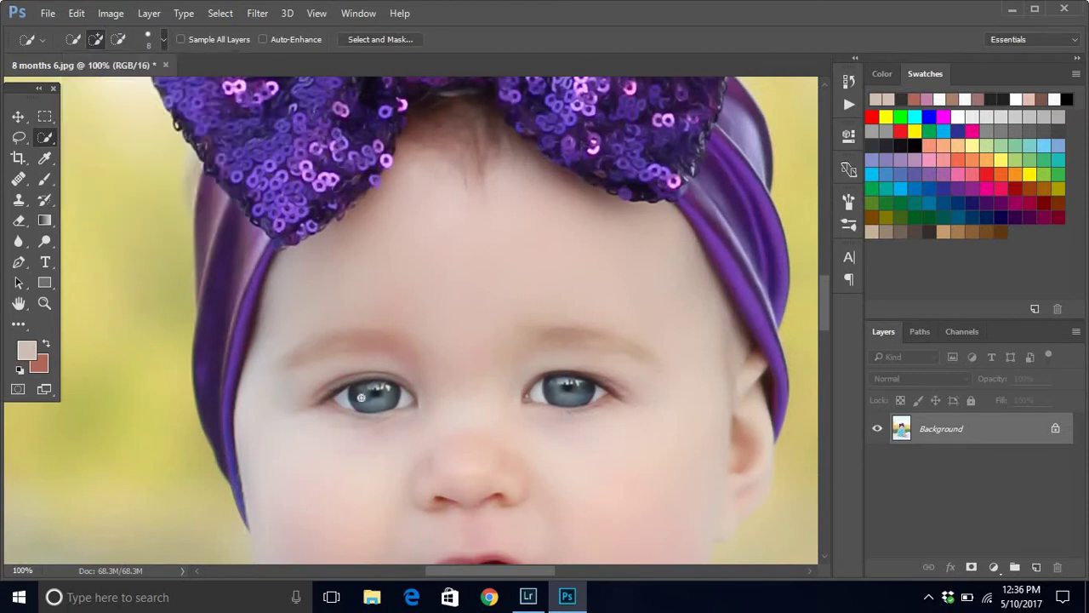
pyautogui.moveTo(357, 391); pyautogui.dragTo(380, 402)
pyautogui.moveTo(572, 389); pyautogui.dragTo(606, 382)
pyautogui.click(118, 39)
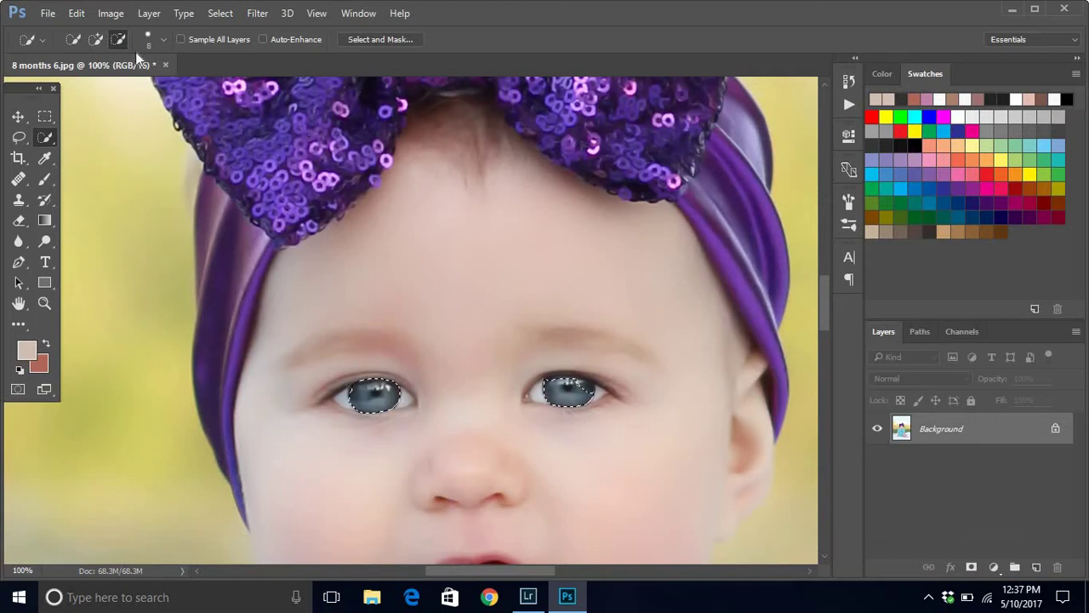
pyautogui.press('alt')
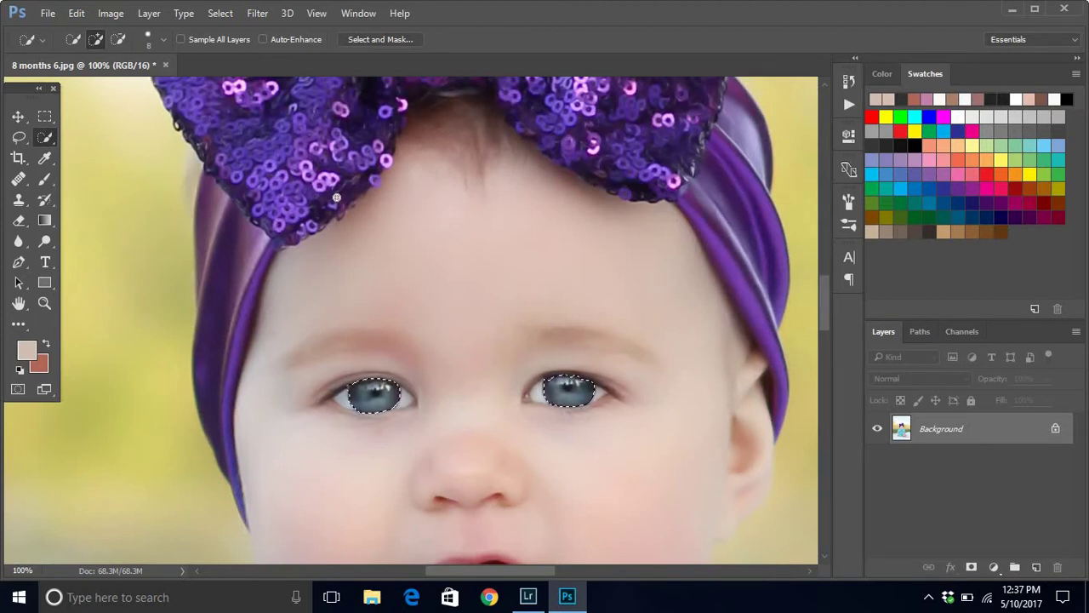
# Apply the Sharpen More filter to the selected irises and clear the selection.
pyautogui.click(257, 14)
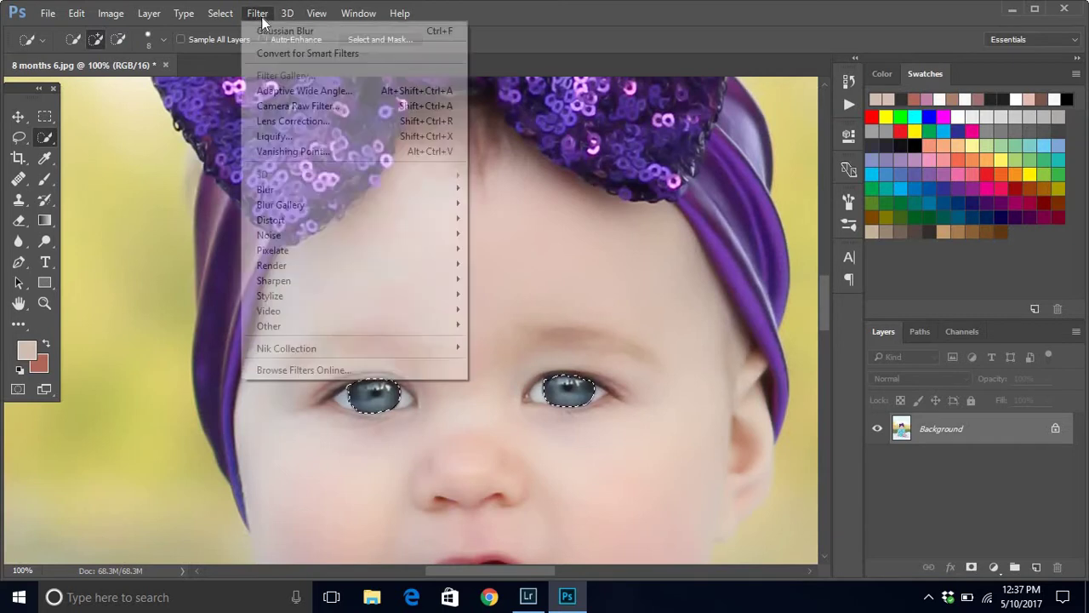
pyautogui.moveTo(358, 281)
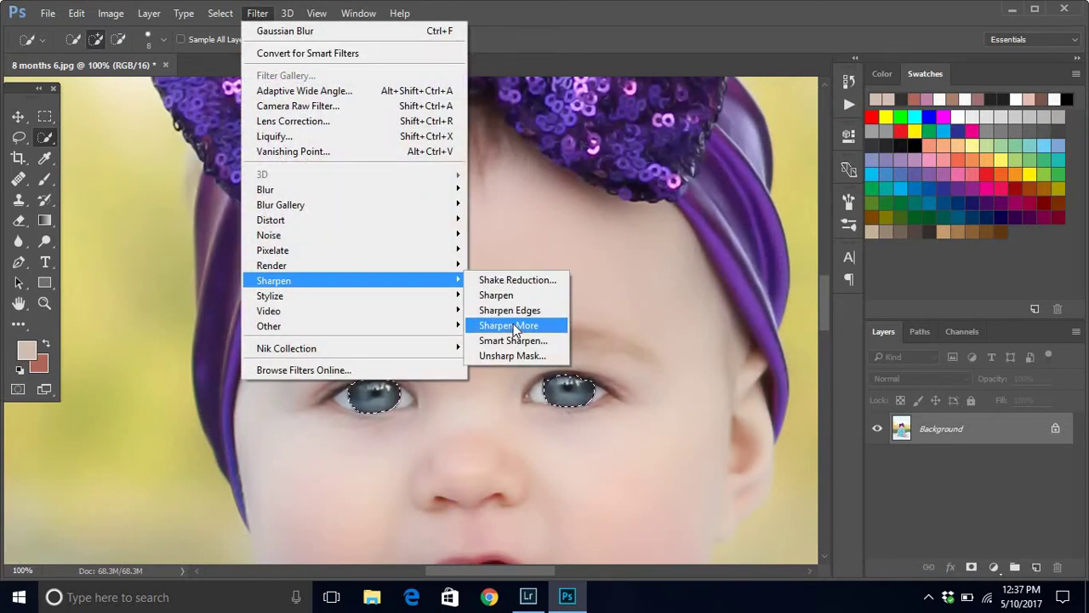
pyautogui.click(511, 324)
pyautogui.hotkey('ctrl', '-')
pyautogui.hotkey('ctrl', '-')
pyautogui.hotkey('ctrl', '-')
pyautogui.hotkey('ctrl', '-')
pyautogui.hotkey('ctrl', '-')
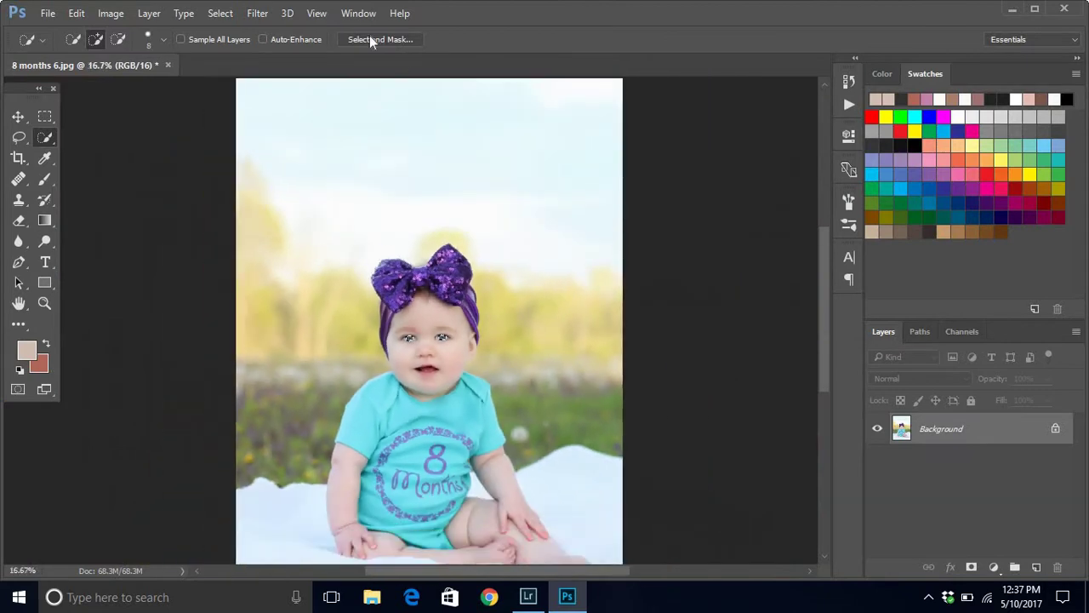
pyautogui.click(219, 13)
pyautogui.click(241, 45)
# Examine the sharpened irises of both eyes at 200% magnification.
pyautogui.hotkey('ctrl', '+')
pyautogui.hotkey('ctrl', '+')
pyautogui.hotkey('ctrl', '+')
pyautogui.hotkey('ctrl', '+')
pyautogui.hotkey('ctrl', '+')
pyautogui.hotkey('ctrl', '+')
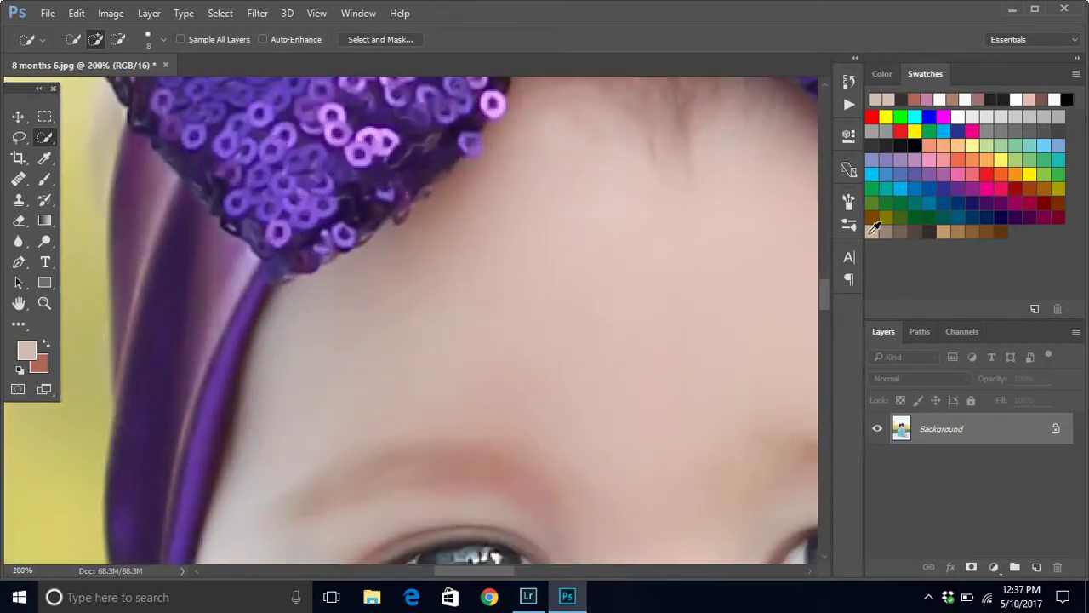
pyautogui.moveTo(825, 294); pyautogui.dragTo(825, 314)
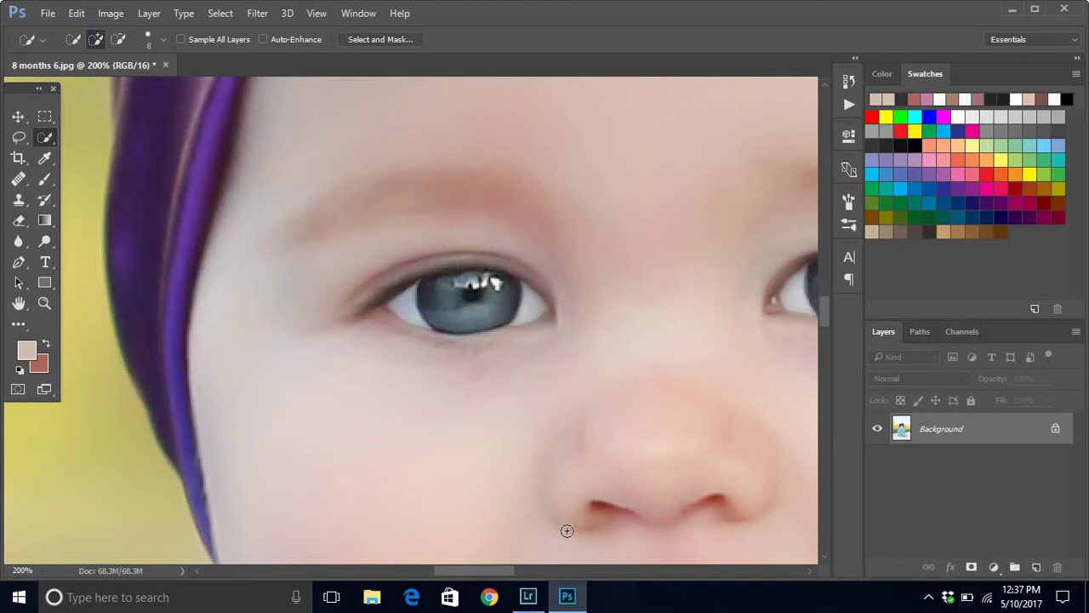
pyautogui.moveTo(478, 571); pyautogui.dragTo(518, 571)
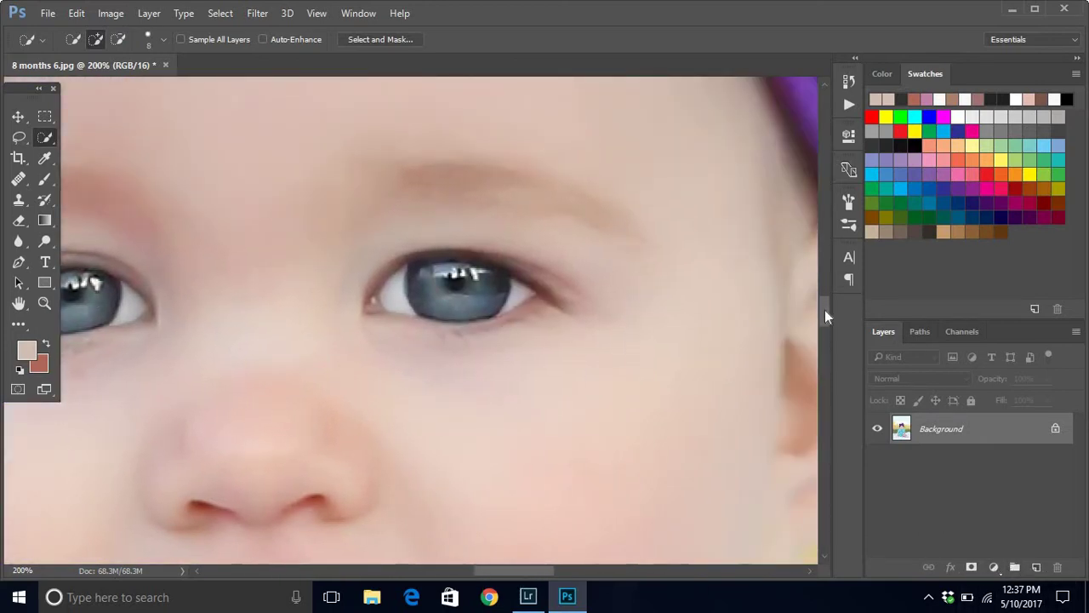
# Create a new layer above the background and set up a round brush at 15 px with 65% hardness.
pyautogui.moveTo(824, 309); pyautogui.dragTo(825, 320)
pyautogui.moveTo(535, 571); pyautogui.dragTo(525, 571)
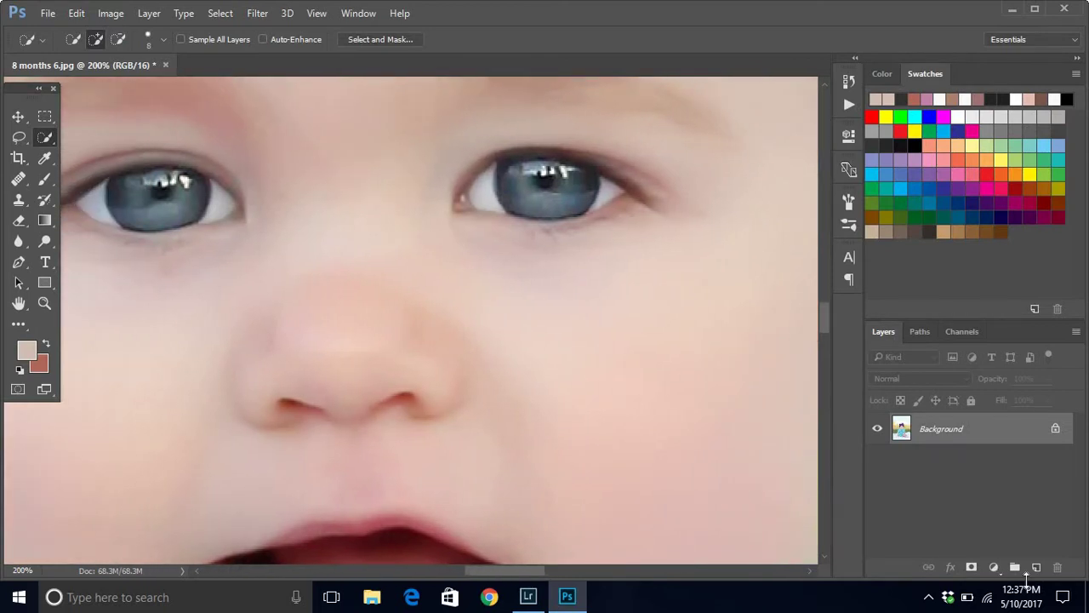
pyautogui.click(1036, 567)
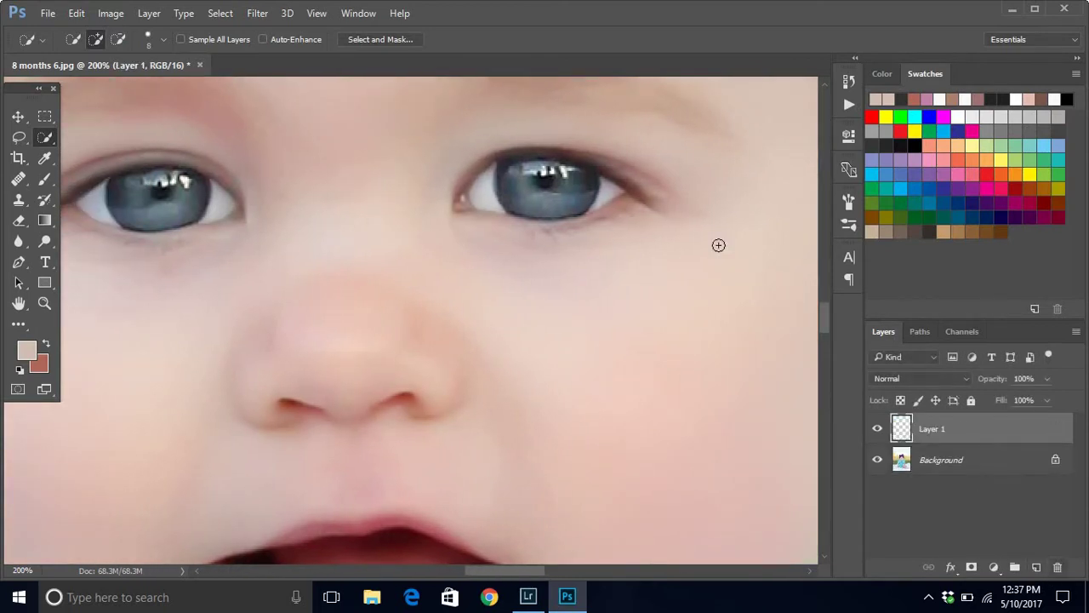
pyautogui.click(45, 179)
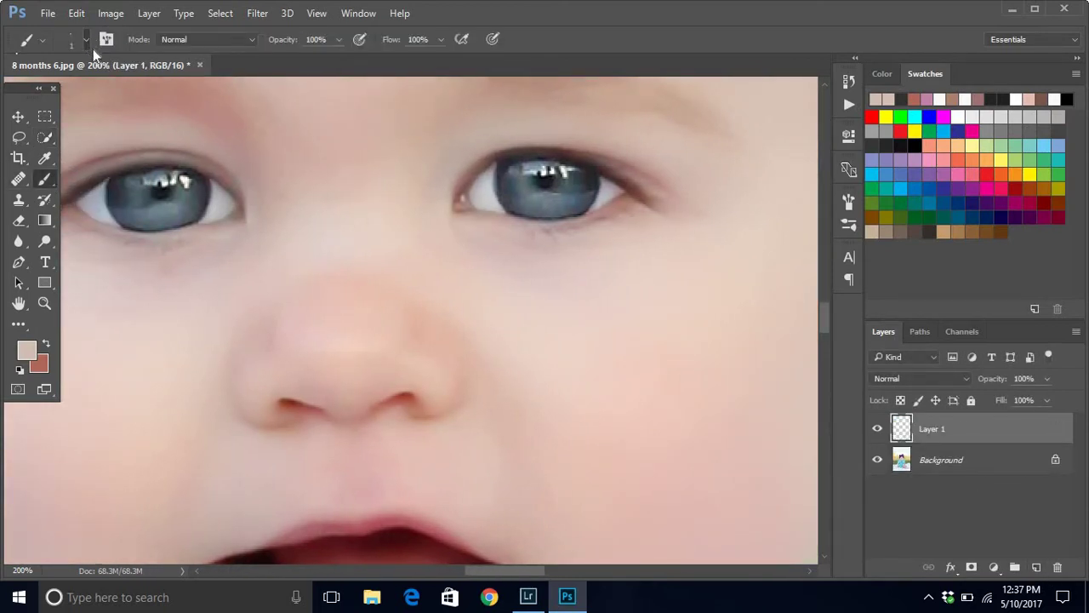
pyautogui.click(86, 40)
pyautogui.click(139, 158)
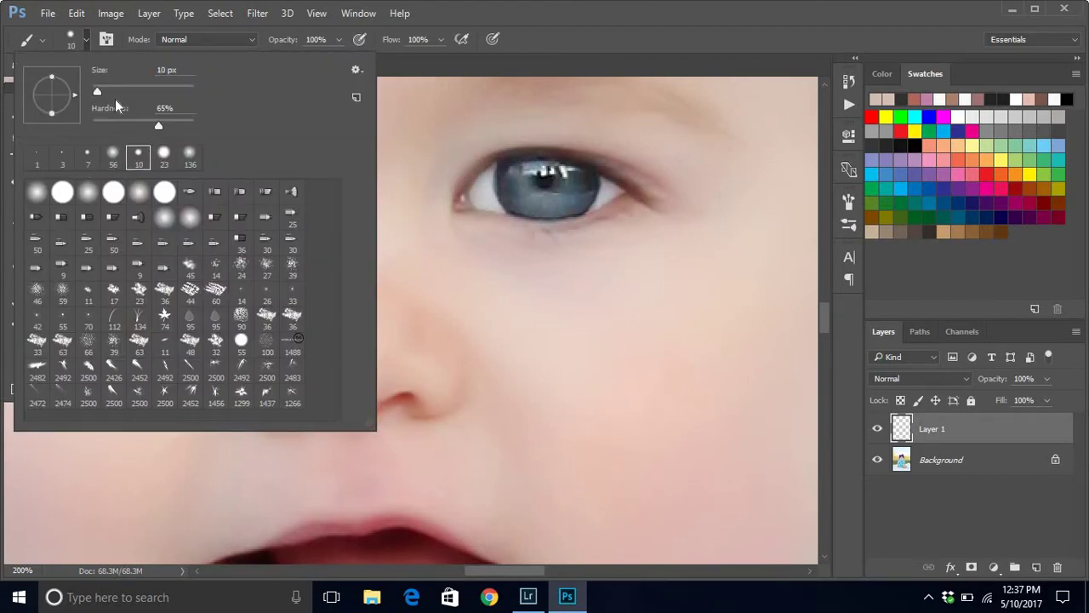
pyautogui.moveTo(97, 92); pyautogui.dragTo(99, 91)
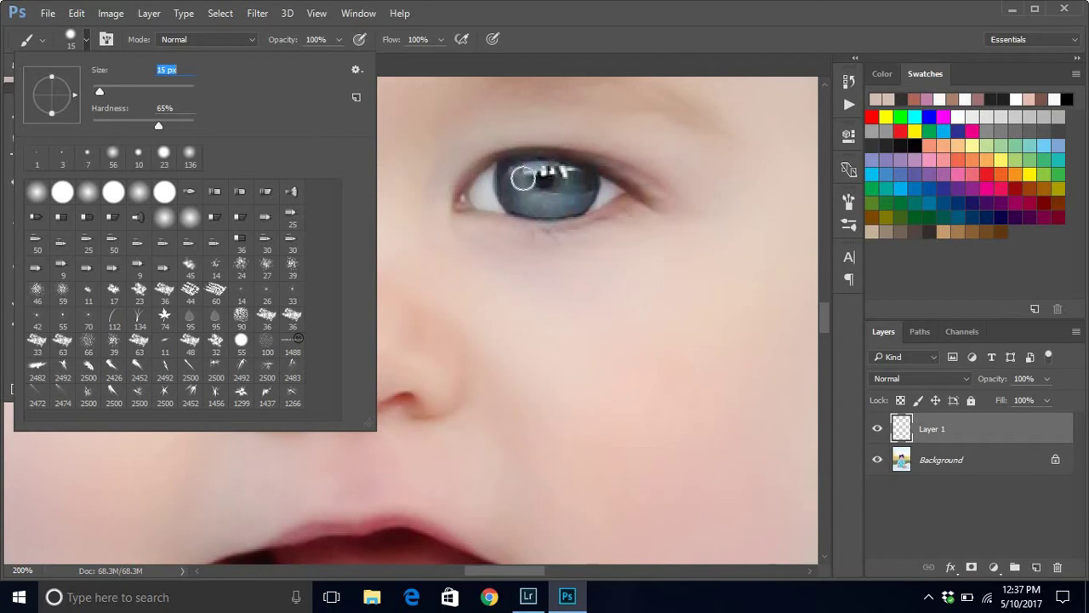
pyautogui.press('Return')
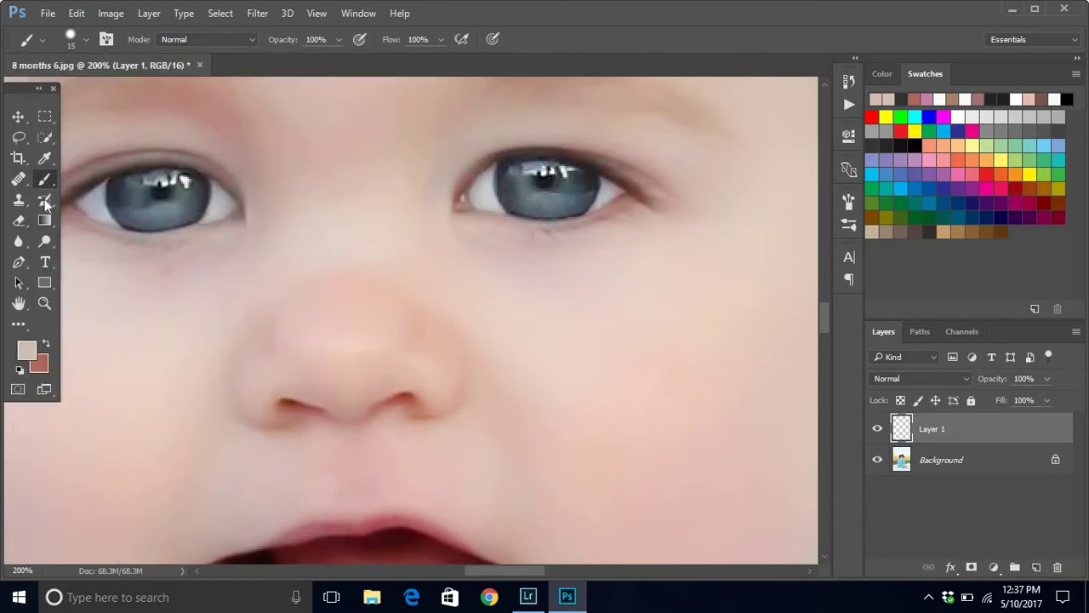
# Set the foreground color to near white and the brush to 19% opacity and 14% flow.
pyautogui.click(27, 351)
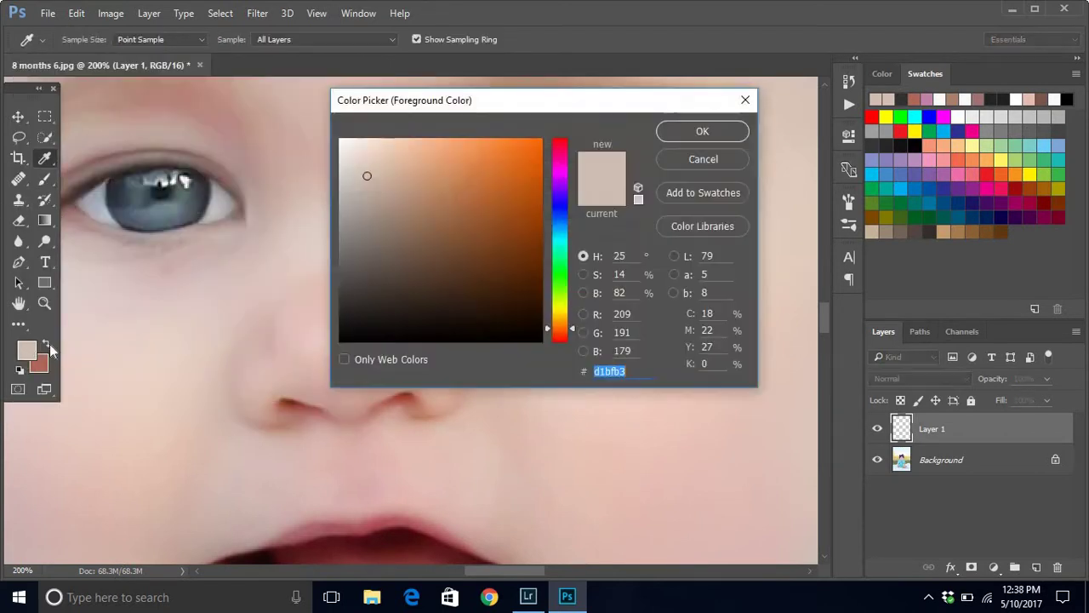
pyautogui.click(660, 159)
pyautogui.click(342, 147)
pyautogui.click(701, 132)
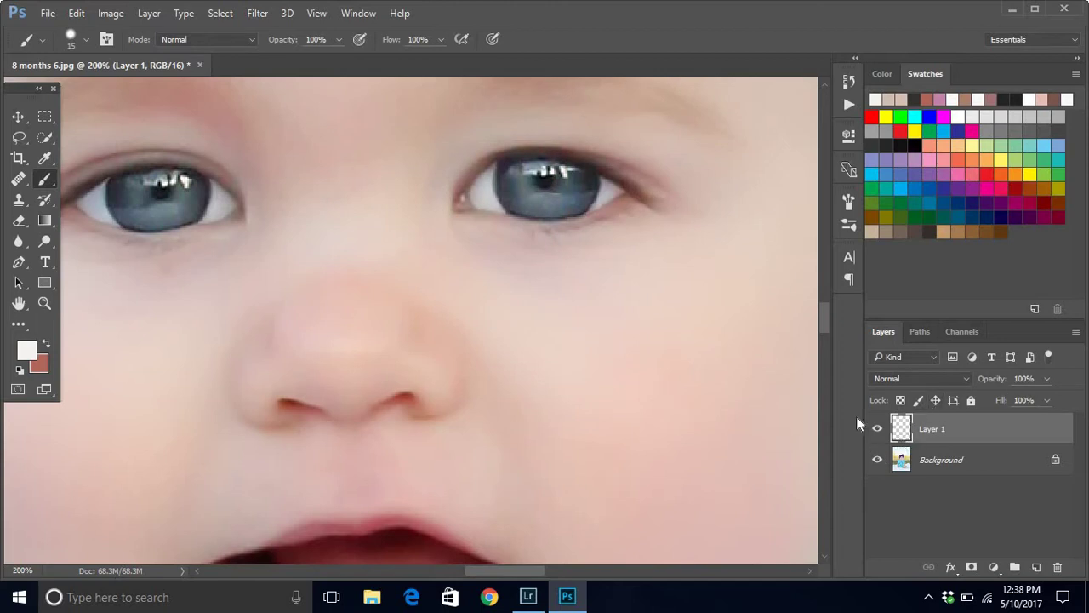
pyautogui.click(337, 40)
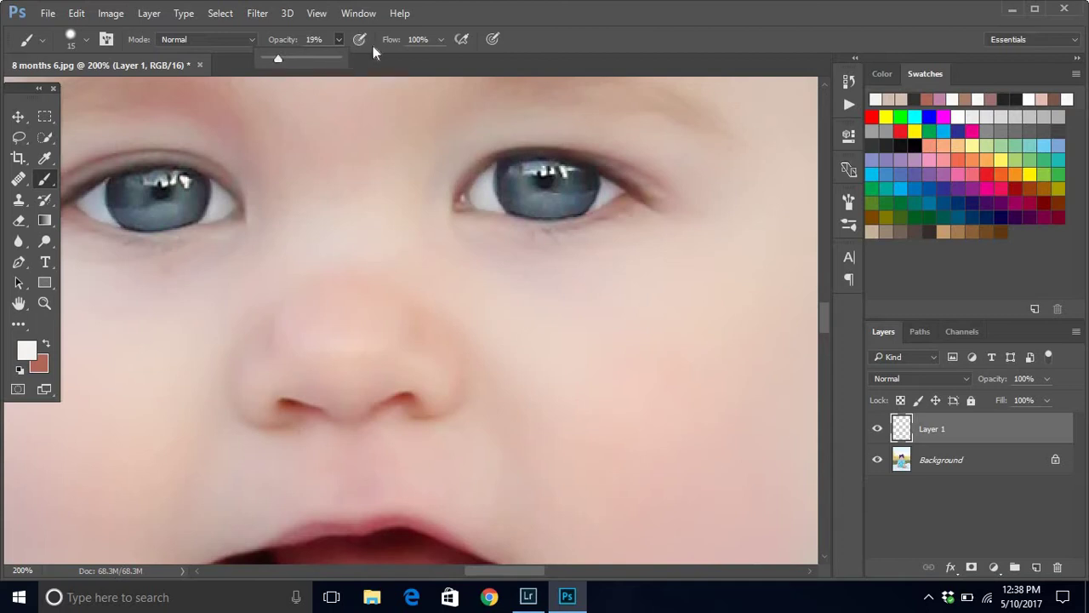
pyautogui.click(441, 39)
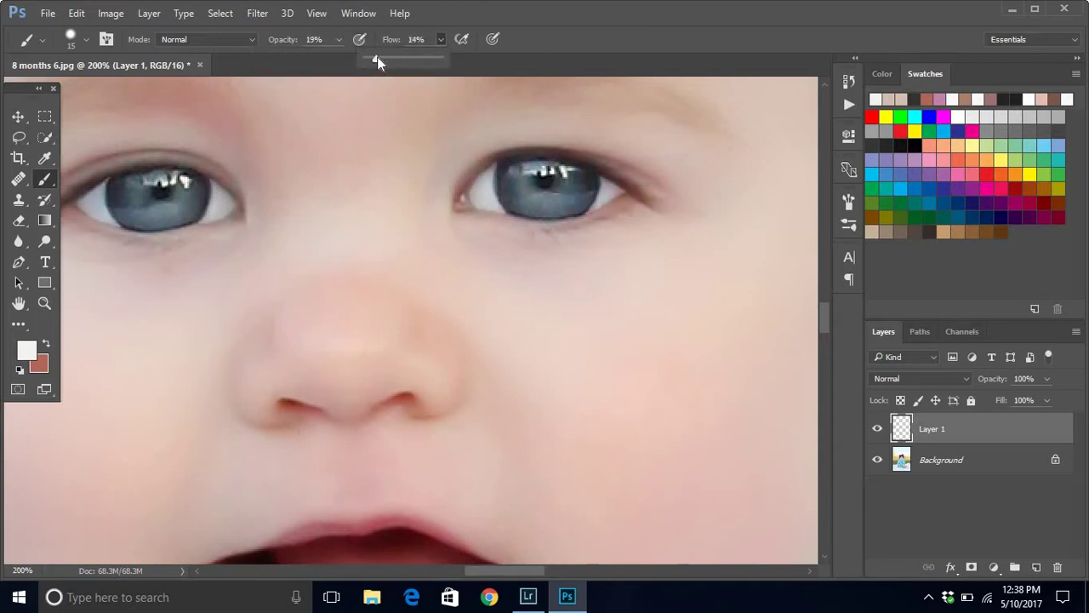
pyautogui.moveTo(379, 57); pyautogui.dragTo(376, 57)
# Paint light strokes over the irises of both eyes and set the paint layer's blend mode to Overlay.
pyautogui.moveTo(131, 199)
pyautogui.mouseDown()
pyautogui.moveTo(131, 182)
pyautogui.moveTo(141, 214)
pyautogui.moveTo(138, 205)
pyautogui.moveTo(166, 215)
pyautogui.moveTo(184, 187)
pyautogui.moveTo(173, 207)
pyautogui.moveTo(138, 206)
pyautogui.moveTo(137, 194)
pyautogui.moveTo(139, 208)
pyautogui.moveTo(132, 184)
pyautogui.moveTo(182, 178)
pyautogui.mouseUp()
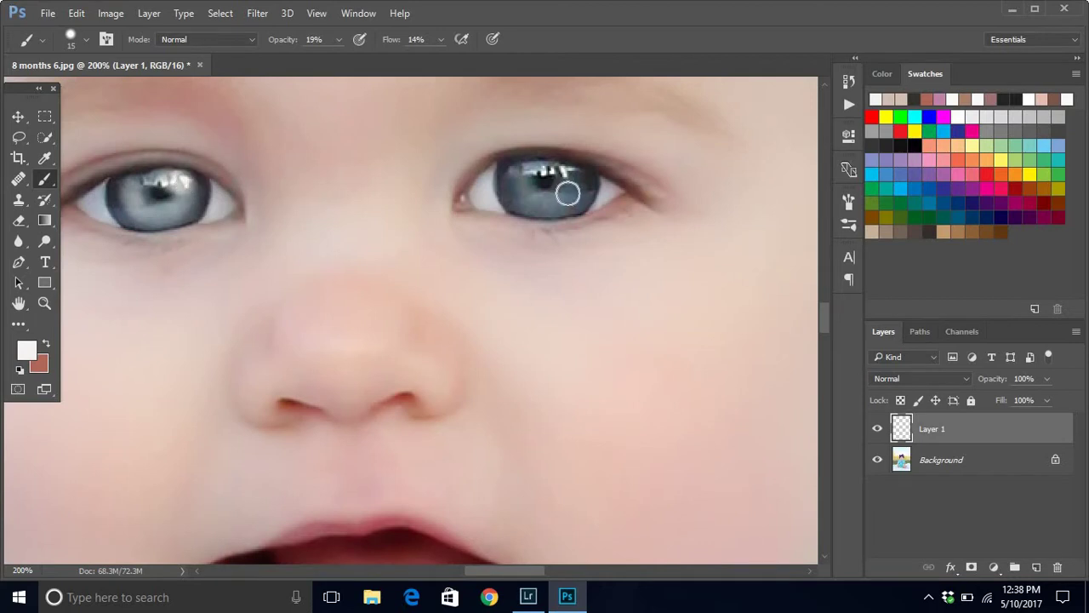
pyautogui.moveTo(526, 172)
pyautogui.mouseDown()
pyautogui.moveTo(564, 196)
pyautogui.moveTo(574, 176)
pyautogui.moveTo(569, 199)
pyautogui.moveTo(560, 202)
pyautogui.moveTo(579, 180)
pyautogui.moveTo(535, 203)
pyautogui.moveTo(521, 181)
pyautogui.moveTo(523, 167)
pyautogui.moveTo(531, 194)
pyautogui.moveTo(546, 197)
pyautogui.moveTo(574, 173)
pyautogui.moveTo(555, 168)
pyautogui.moveTo(584, 179)
pyautogui.mouseUp()
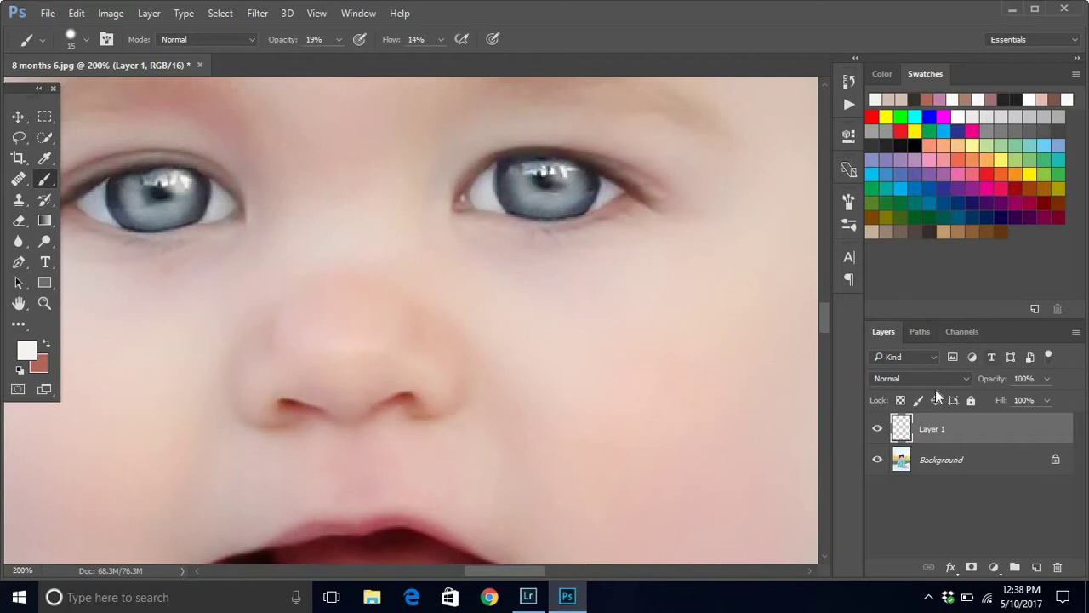
pyautogui.click(945, 378)
pyautogui.click(925, 213)
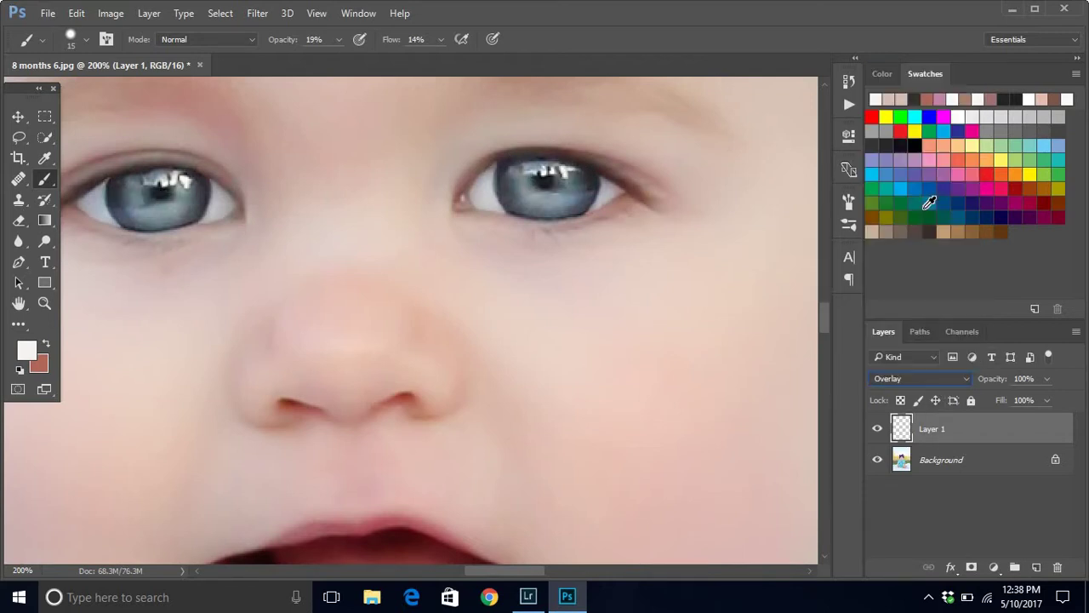
# Lower the Overlay paint layer's opacity to 57% and check the eyes with the whole portrait in view.
pyautogui.hotkey('ctrl', '-')
pyautogui.hotkey('ctrl', '-')
pyautogui.hotkey('ctrl', '-')
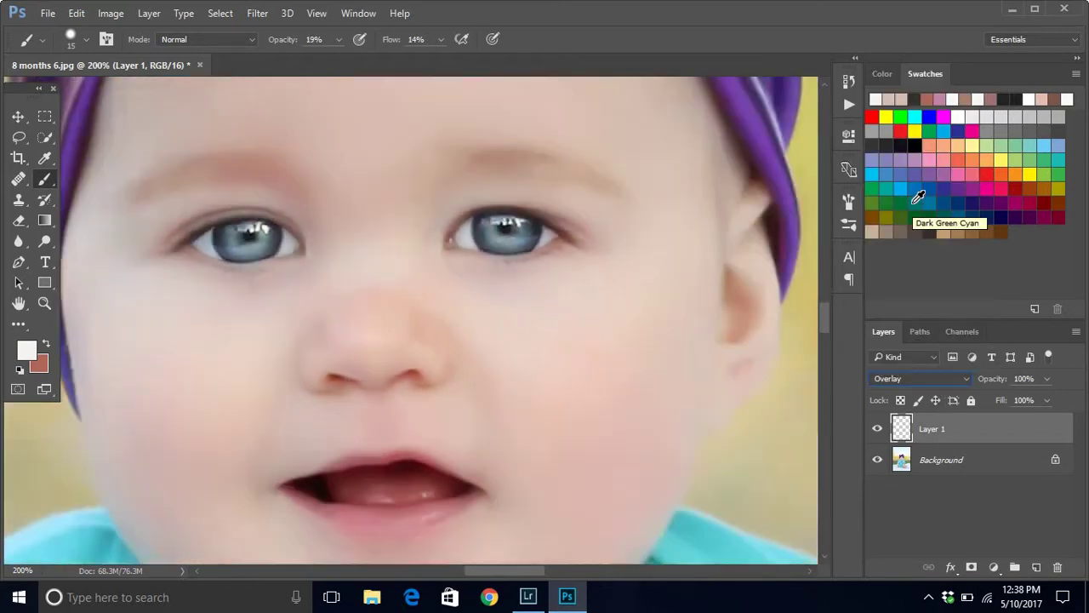
pyautogui.click(1048, 380)
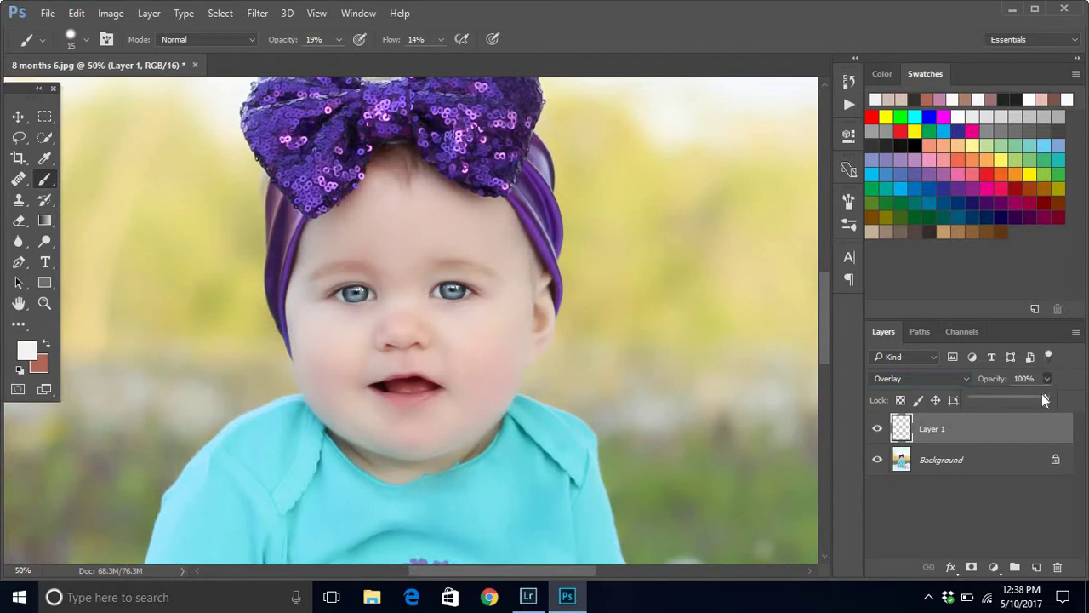
pyautogui.moveTo(956, 405); pyautogui.dragTo(951, 406)
pyautogui.moveTo(821, 337); pyautogui.dragTo(822, 328)
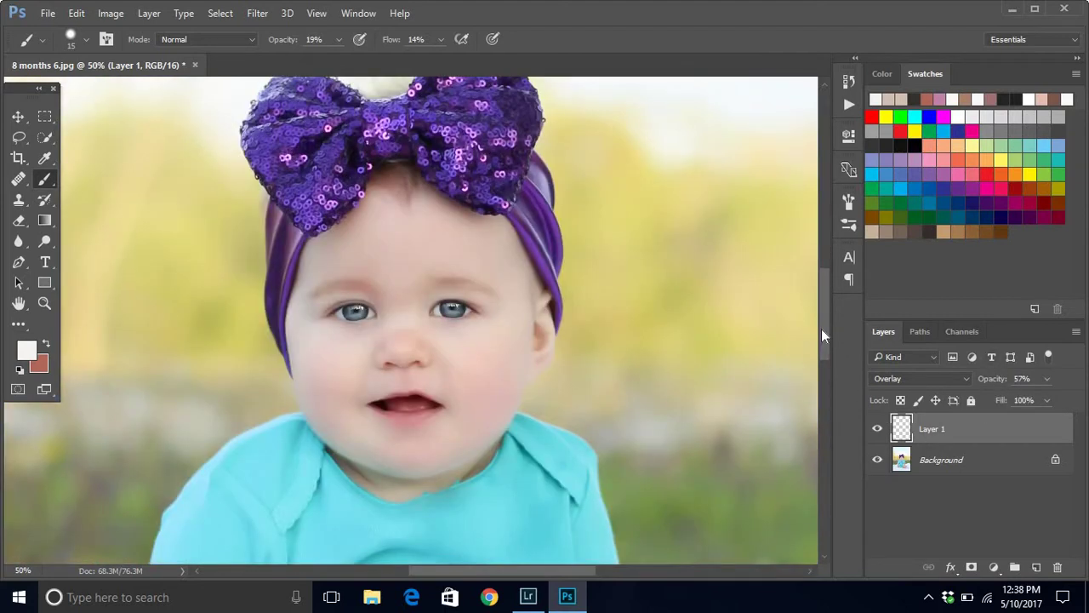
pyautogui.hotkey('ctrl', '-')
pyautogui.hotkey('ctrl', '-')
pyautogui.hotkey('ctrl', '-')
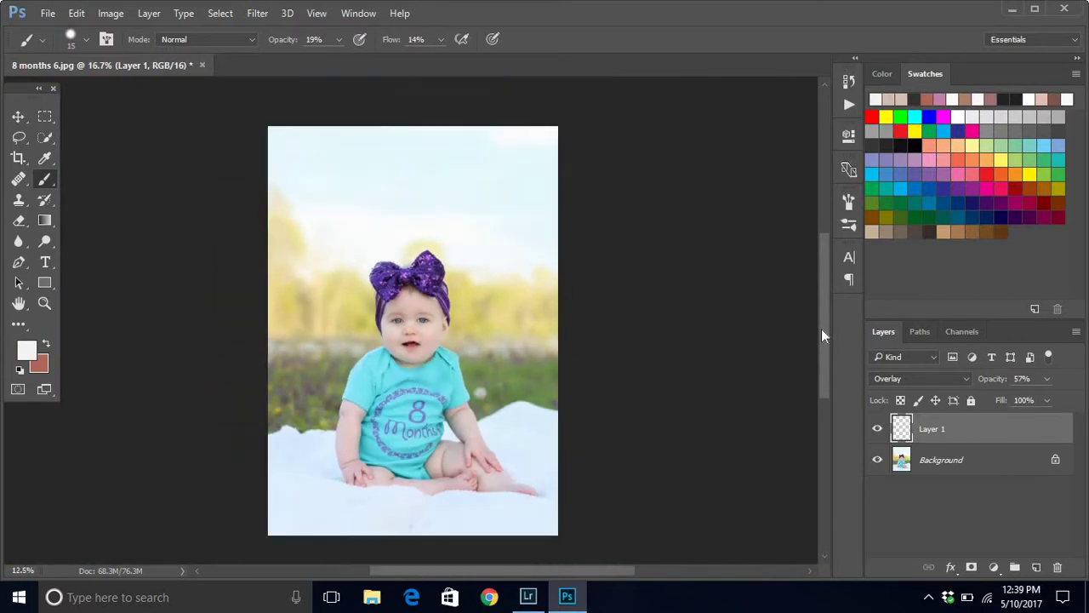
pyautogui.hotkey('ctrl', '-')
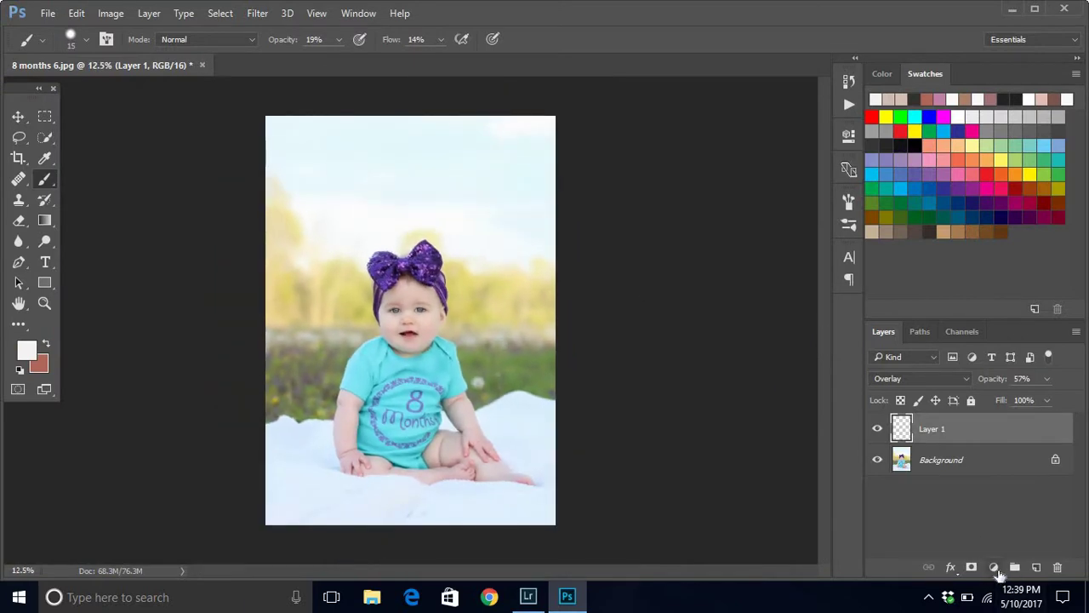
# Add a Gradient fill layer above the paint layer using the Neutral Density preset.
pyautogui.click(993, 567)
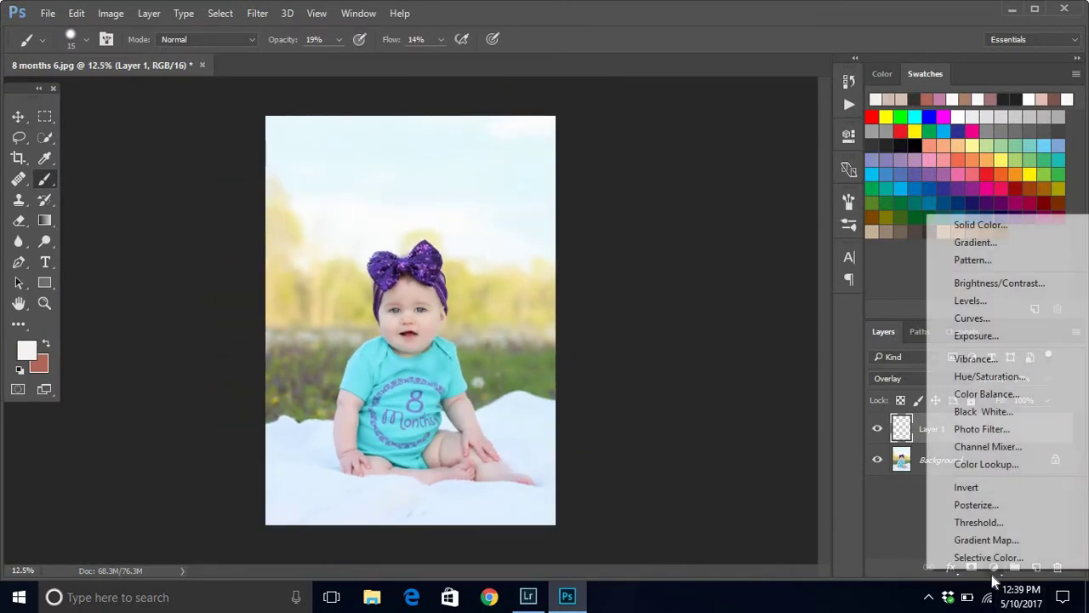
pyautogui.click(1001, 242)
pyautogui.click(699, 209)
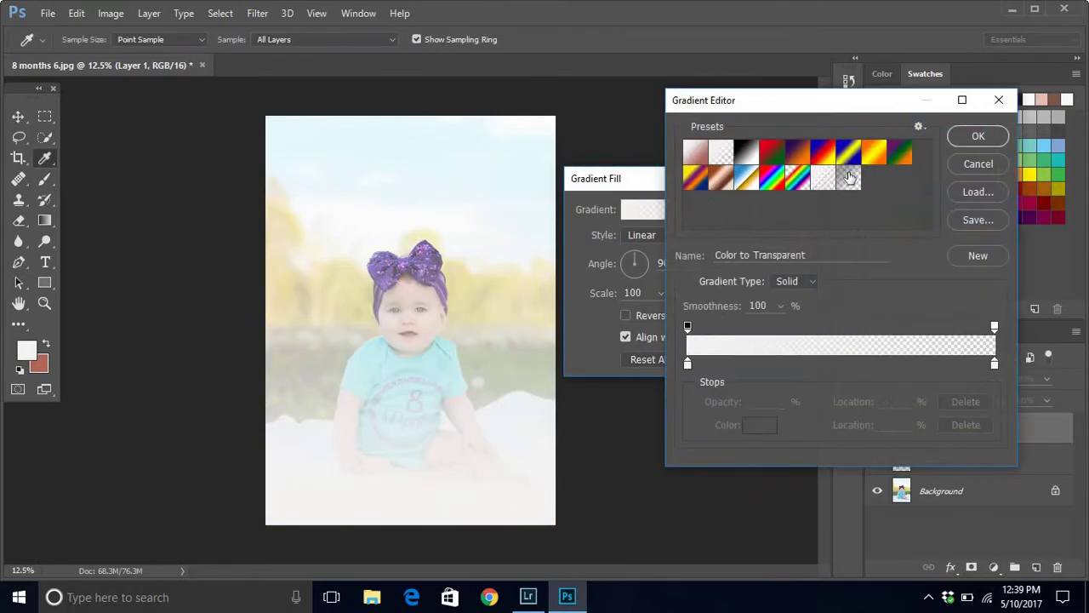
pyautogui.click(849, 177)
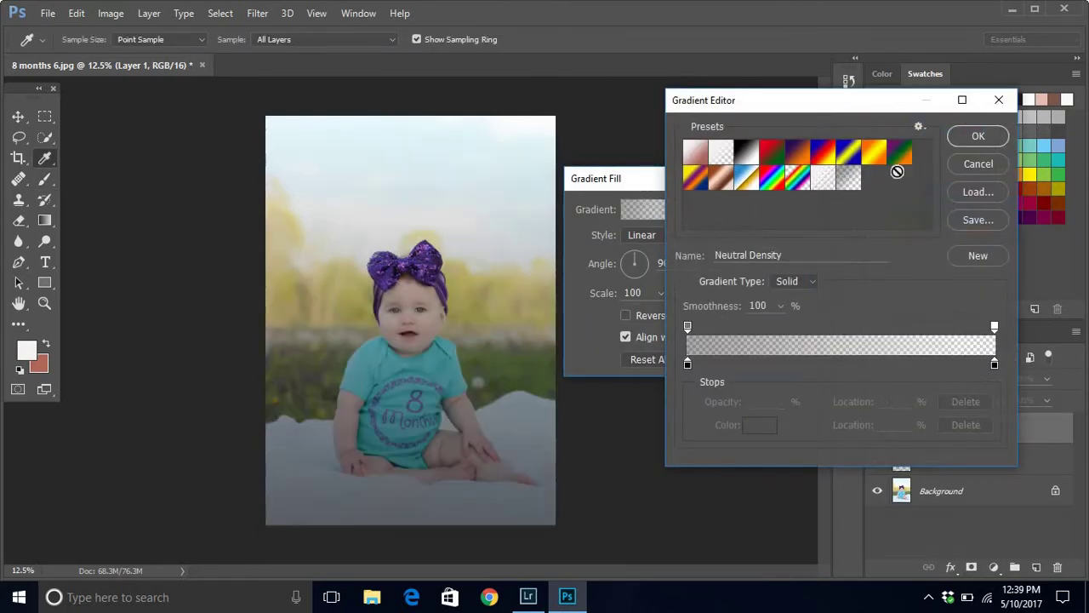
pyautogui.click(972, 137)
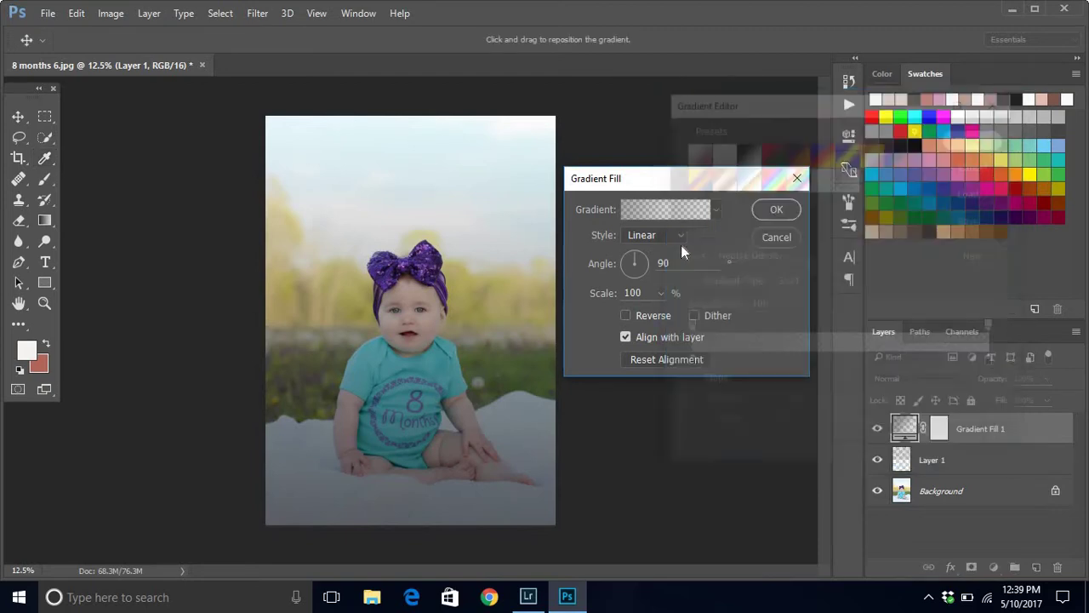
# Make the gradient fill radial and reversed, and enlarge its scale for a soft vignette around the baby.
pyautogui.click(679, 235)
pyautogui.click(668, 271)
pyautogui.click(625, 316)
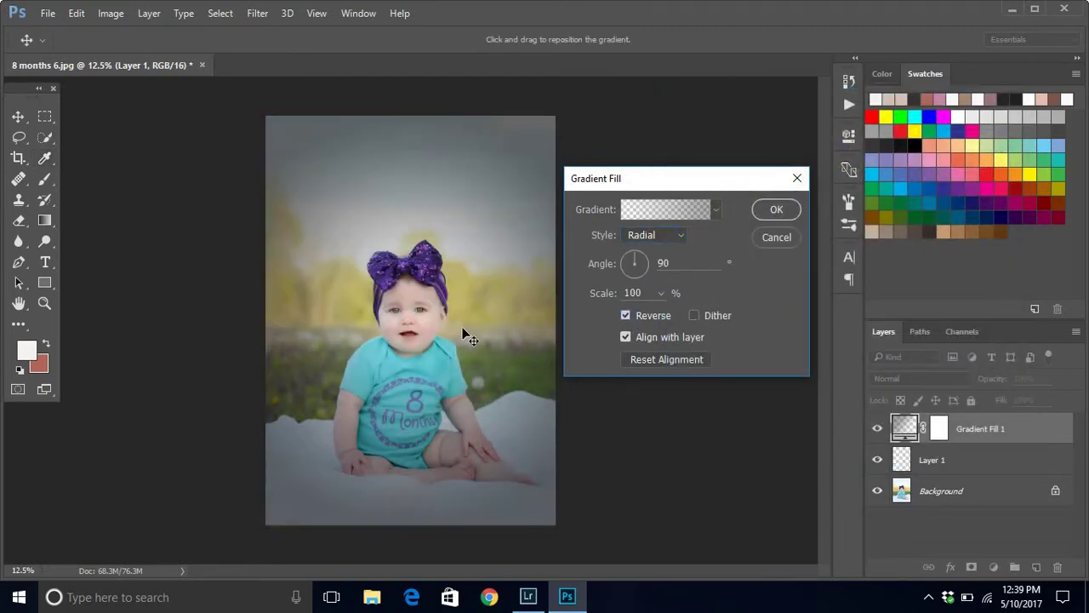
pyautogui.click(660, 293)
pyautogui.moveTo(686, 314); pyautogui.dragTo(717, 316)
pyautogui.moveTo(631, 318); pyautogui.dragTo(677, 317)
pyautogui.click(777, 211)
pyautogui.press('b')
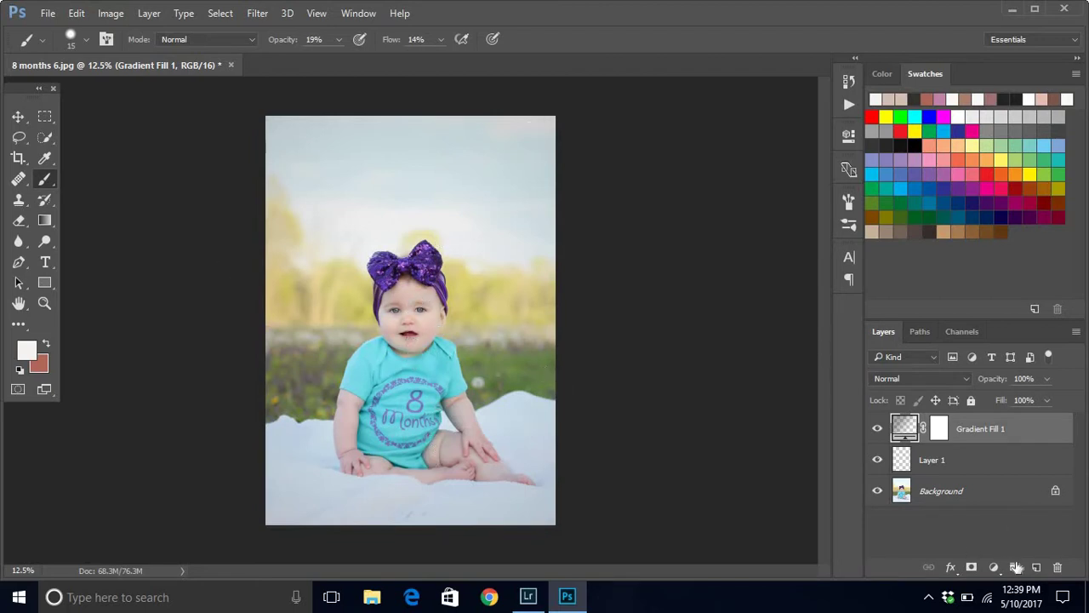
# Add a Curves adjustment layer, raise its black point slightly, and place midtone and shadow points on the RGB curve.
pyautogui.click(994, 567)
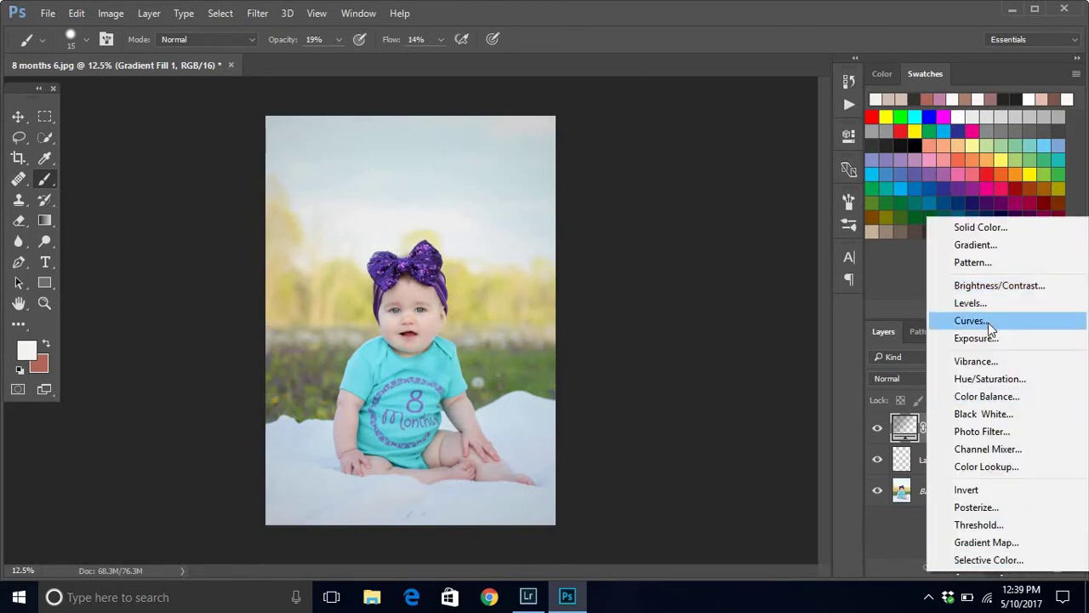
pyautogui.click(989, 322)
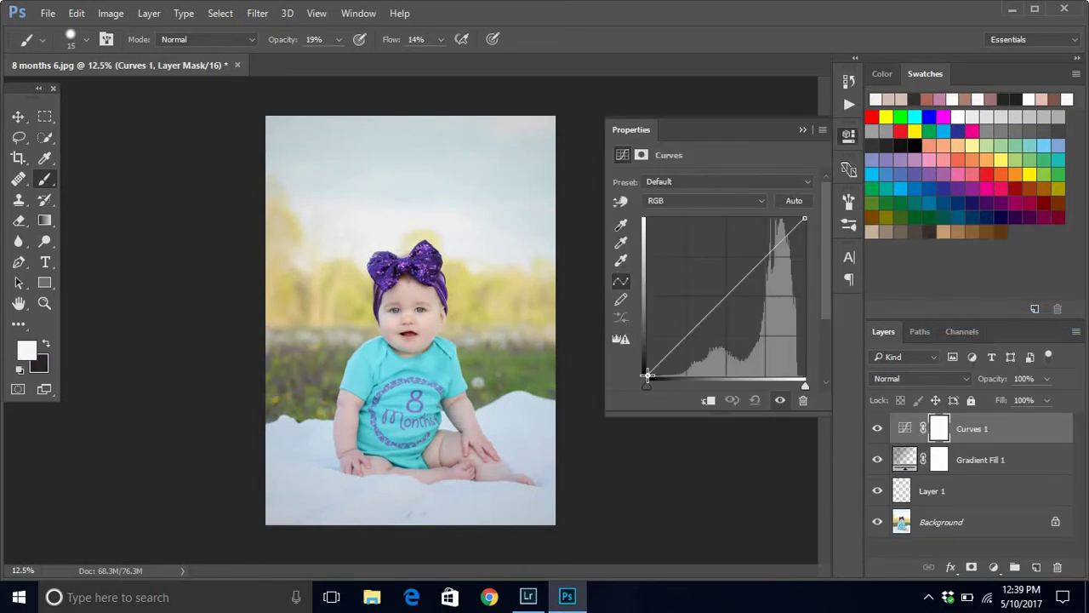
pyautogui.moveTo(646, 373); pyautogui.dragTo(647, 369)
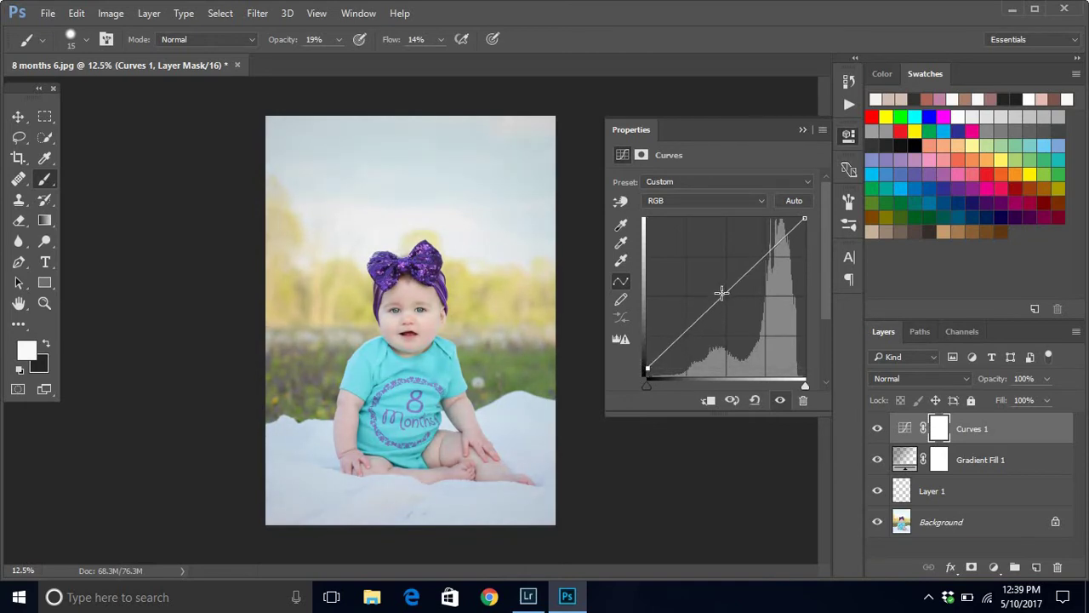
pyautogui.click(721, 292)
pyautogui.moveTo(690, 327); pyautogui.dragTo(692, 328)
pyautogui.moveTo(645, 366); pyautogui.dragTo(642, 369)
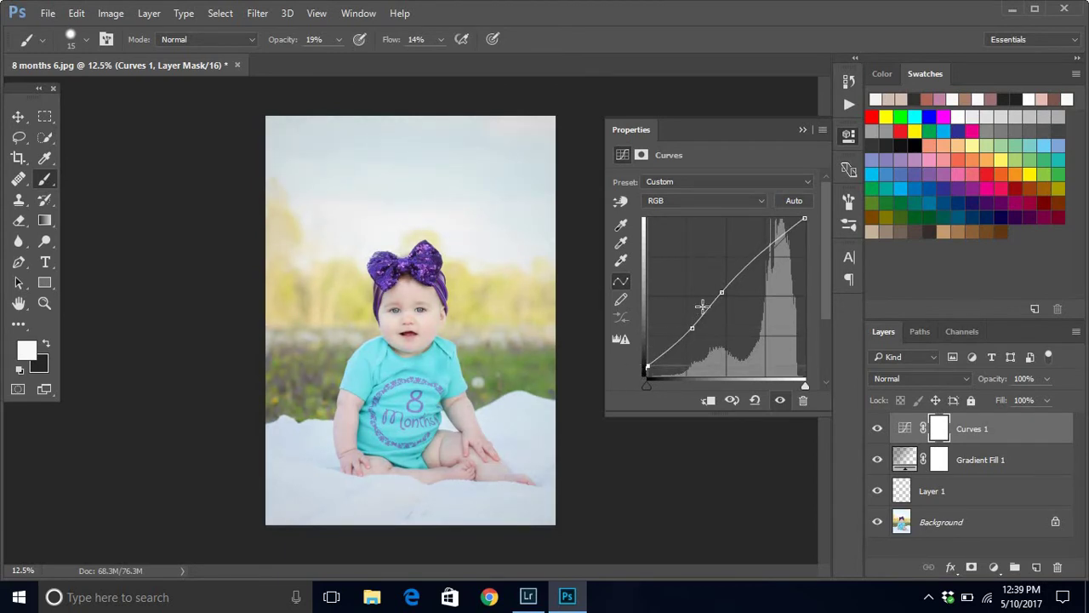
# Fine-tune the curve by lowering the midtone and shadow points slightly and lifting the black point further for a matte look.
pyautogui.moveTo(722, 292); pyautogui.dragTo(722, 295)
pyautogui.moveTo(693, 328); pyautogui.dragTo(694, 330)
pyautogui.moveTo(647, 366); pyautogui.dragTo(647, 360)
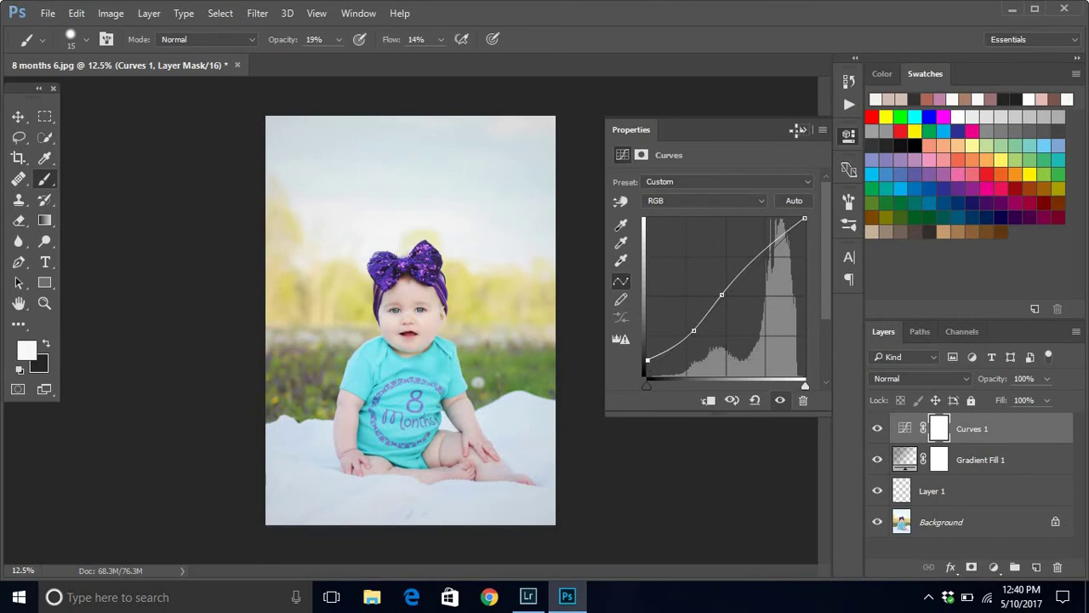
pyautogui.click(800, 130)
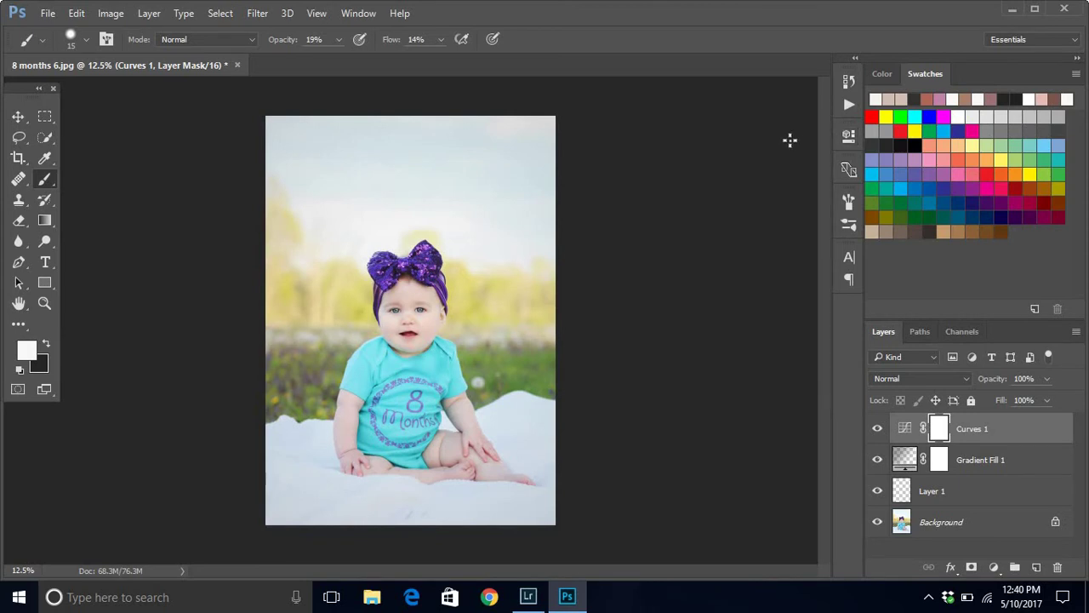